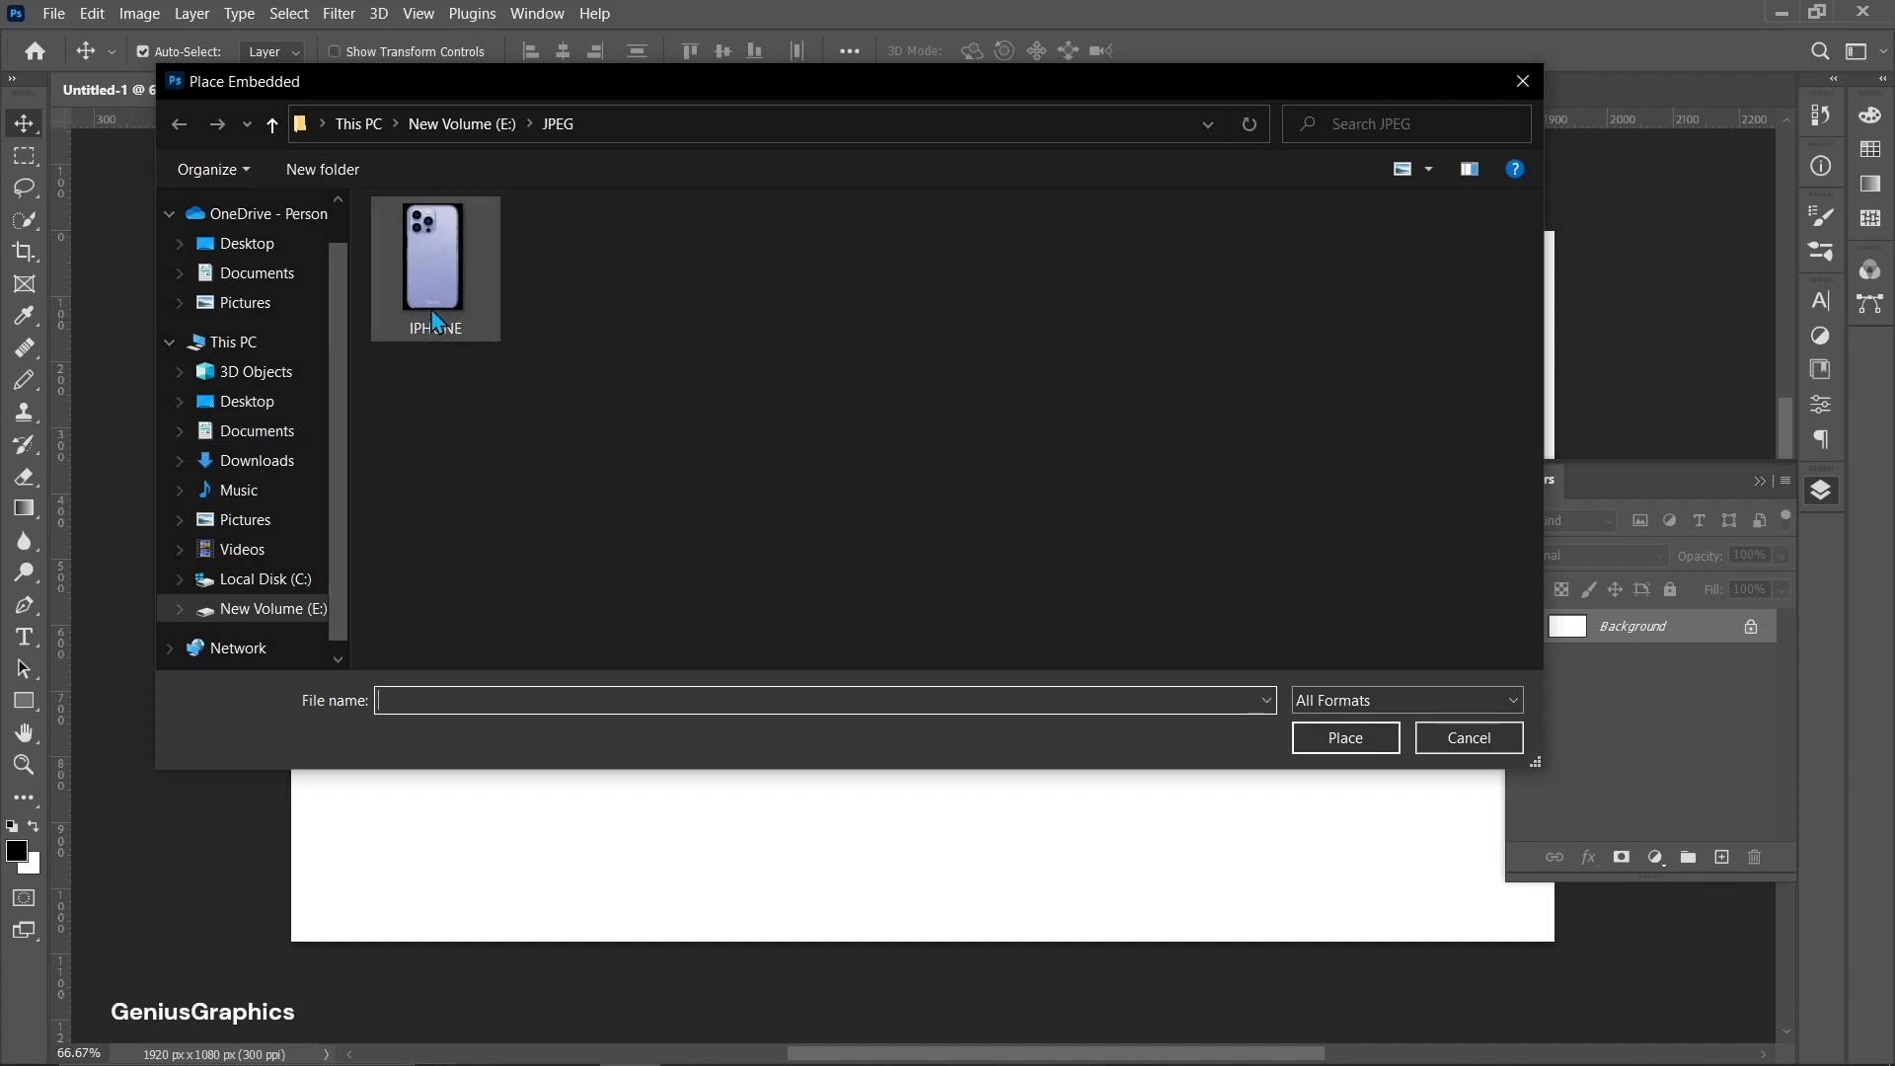
# Place the IPHONE image from the JPEG folder into the document as an embedded layer and rasterize it
pyautogui.click(438, 322)
pyautogui.click(1352, 745)
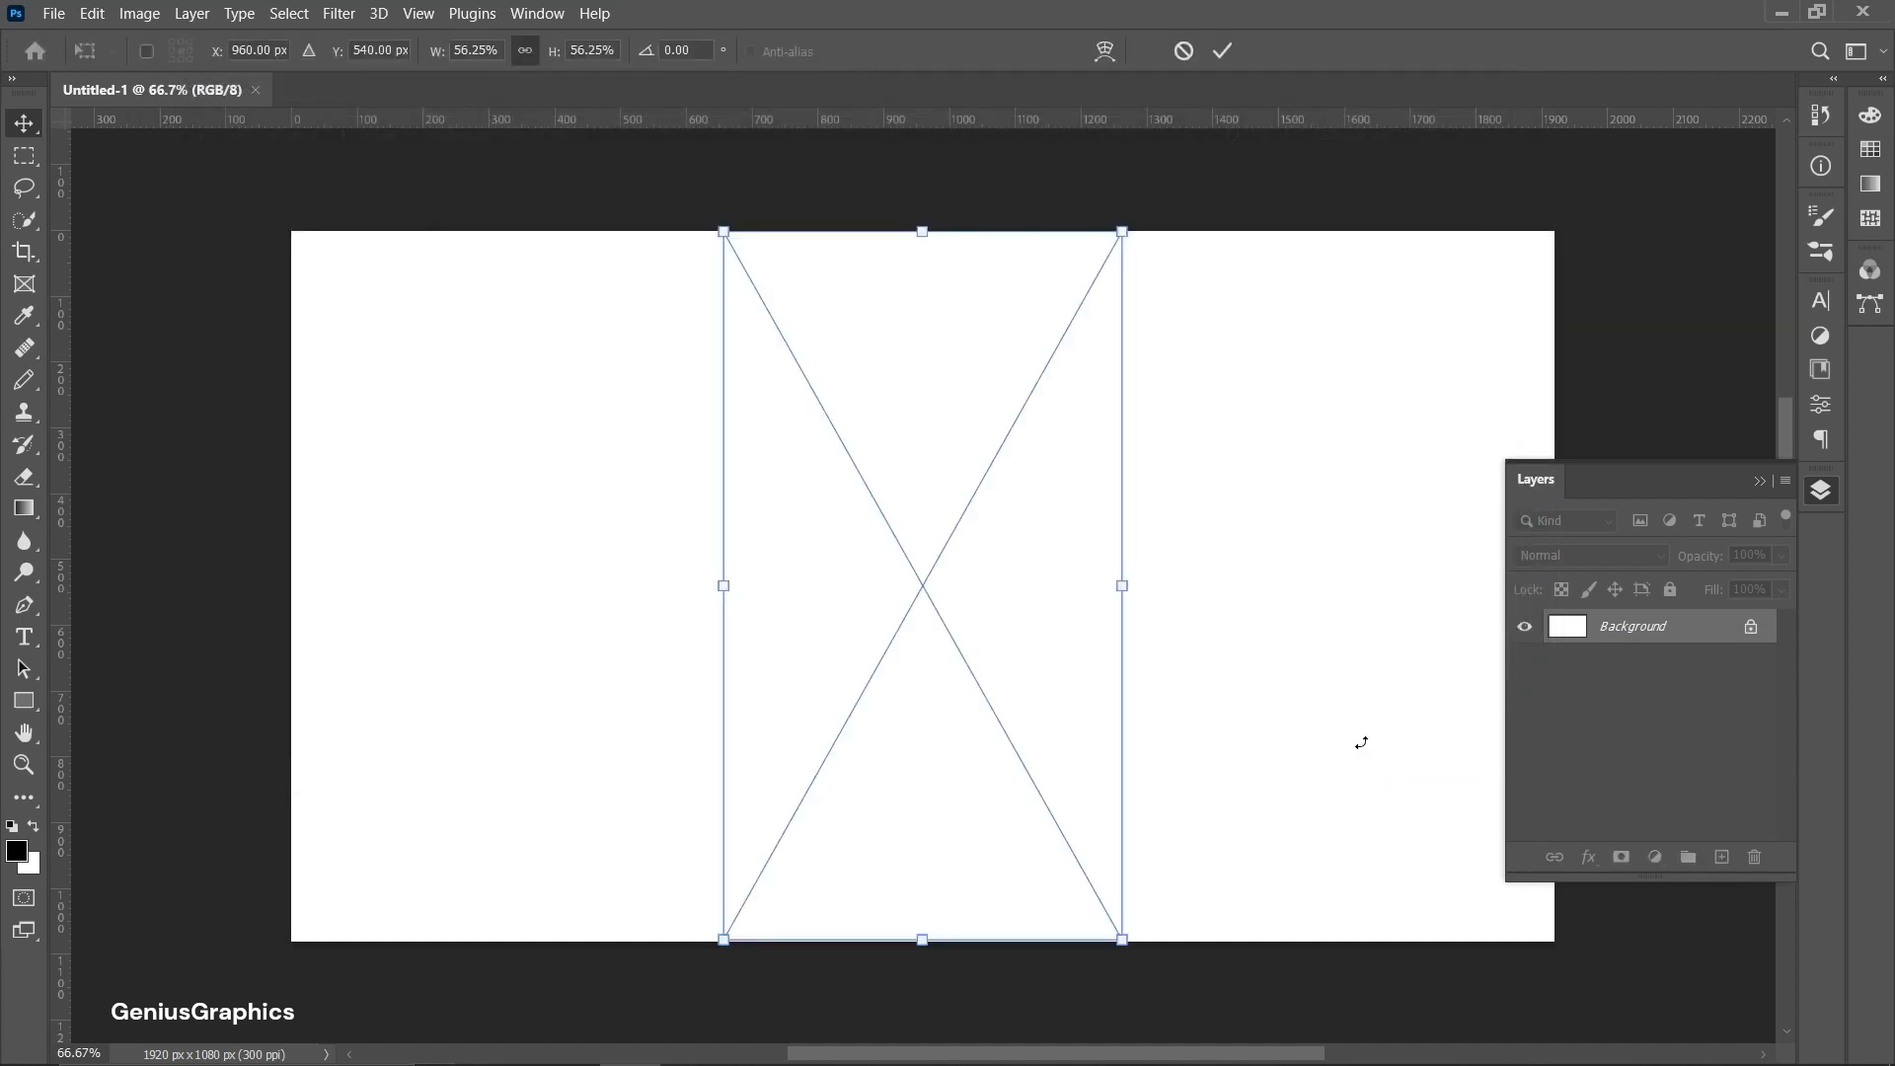
pyautogui.click(24, 122)
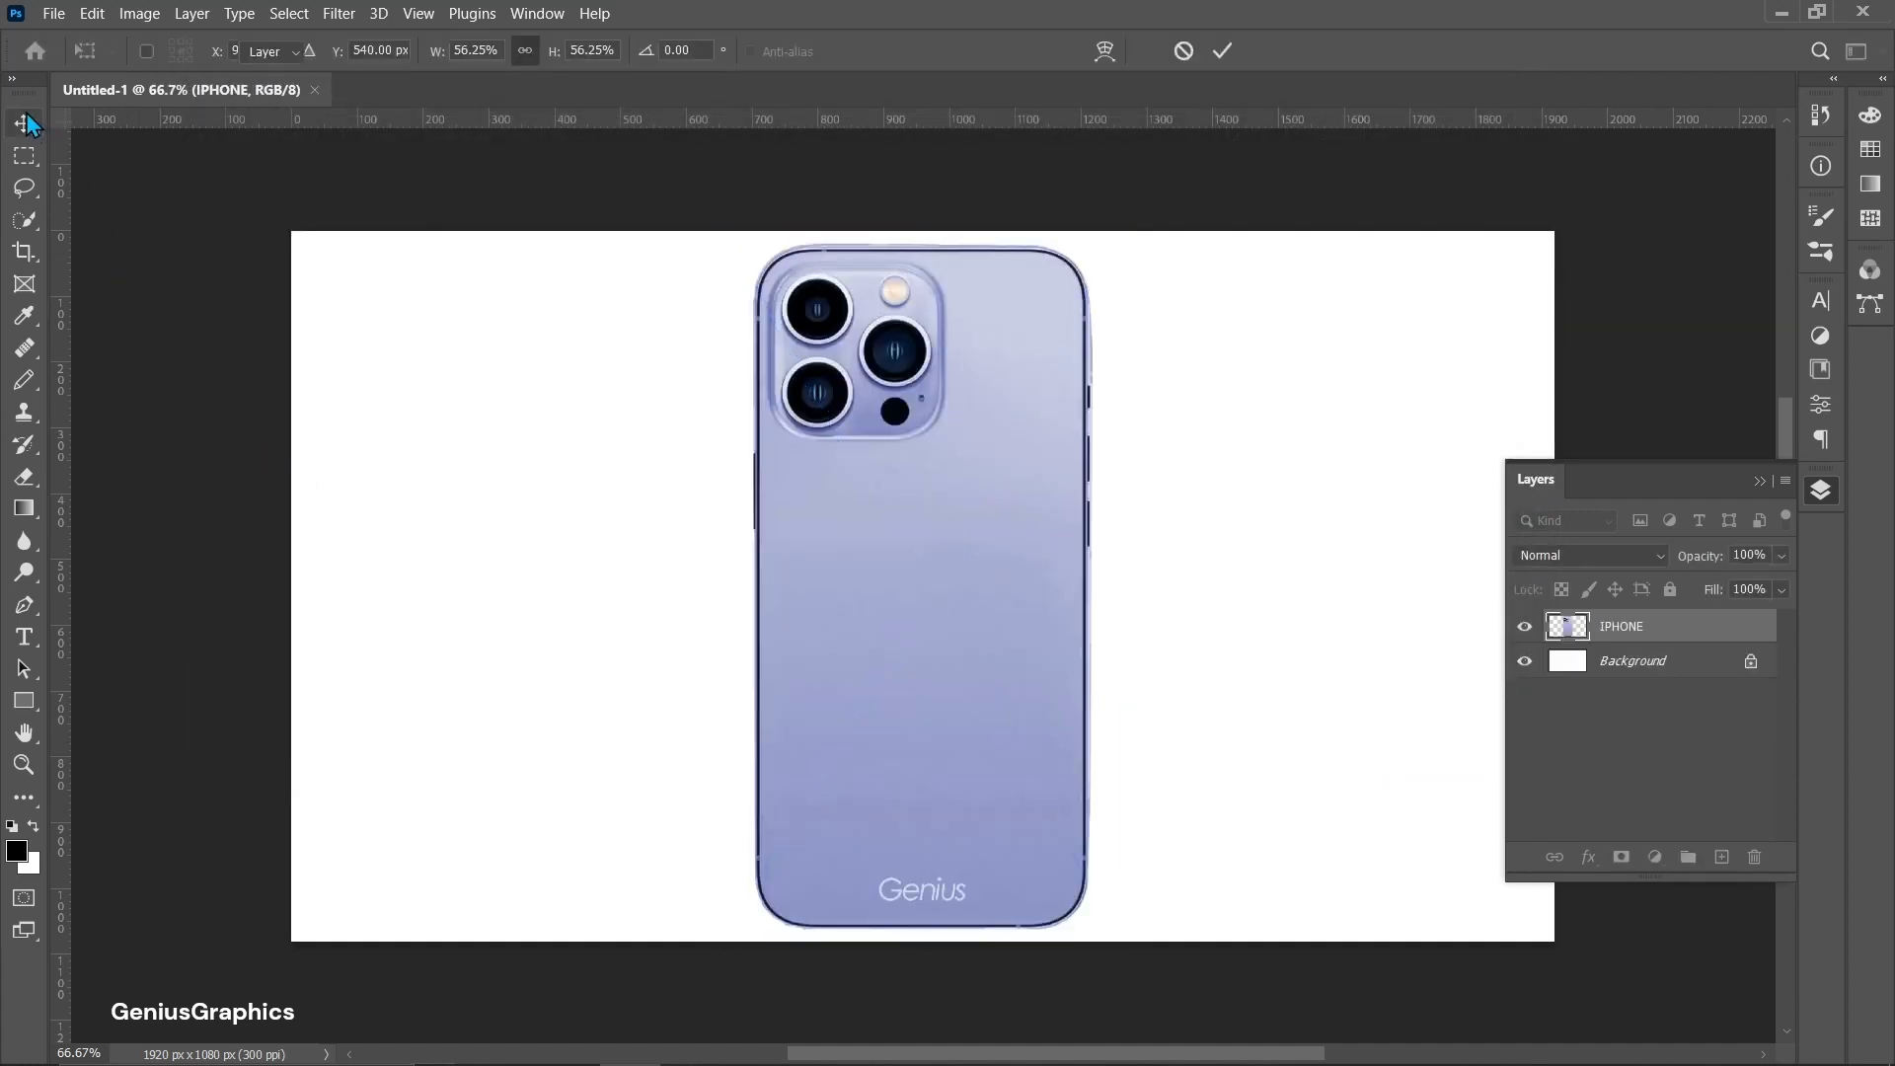
pyautogui.rightClick(1640, 631)
pyautogui.click(1401, 515)
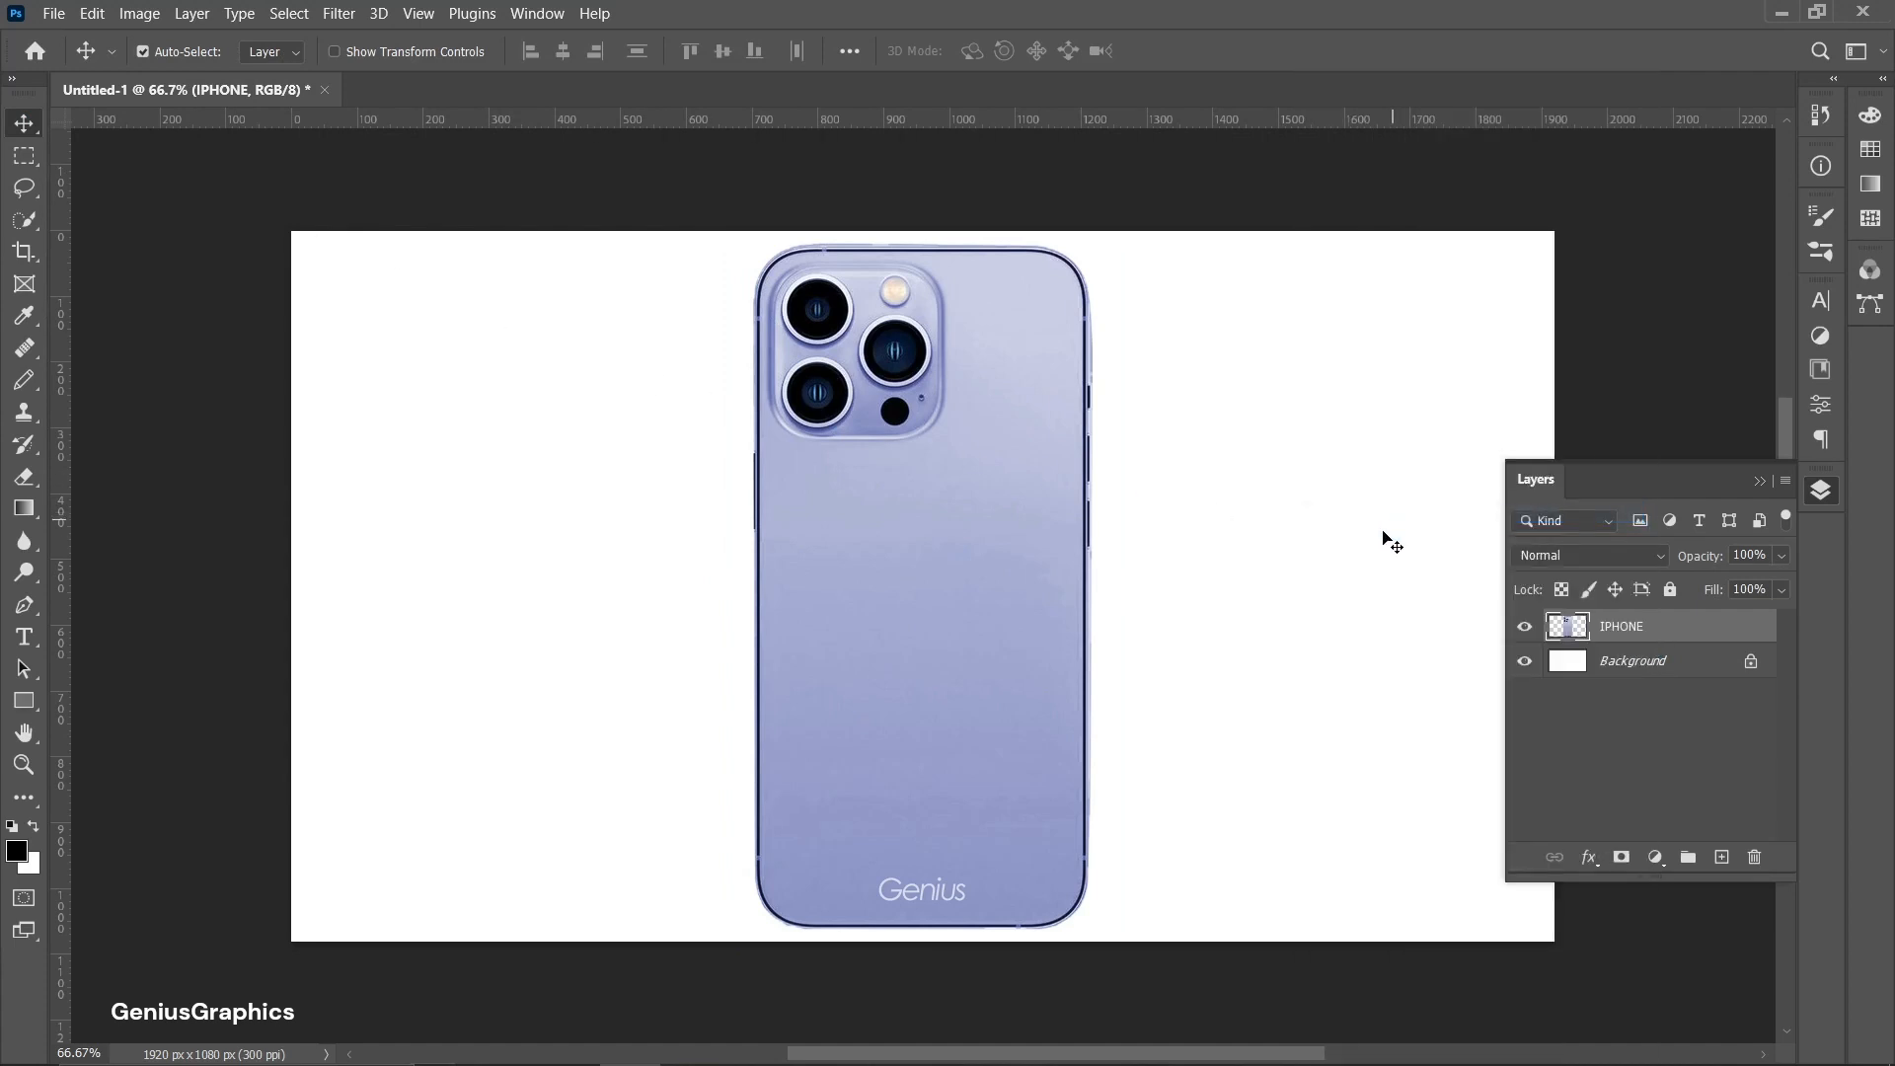
# Duplicate the IPHONE layer, hide the copy and make the original IPHONE layer active
pyautogui.scroll(1, 1280, 647)
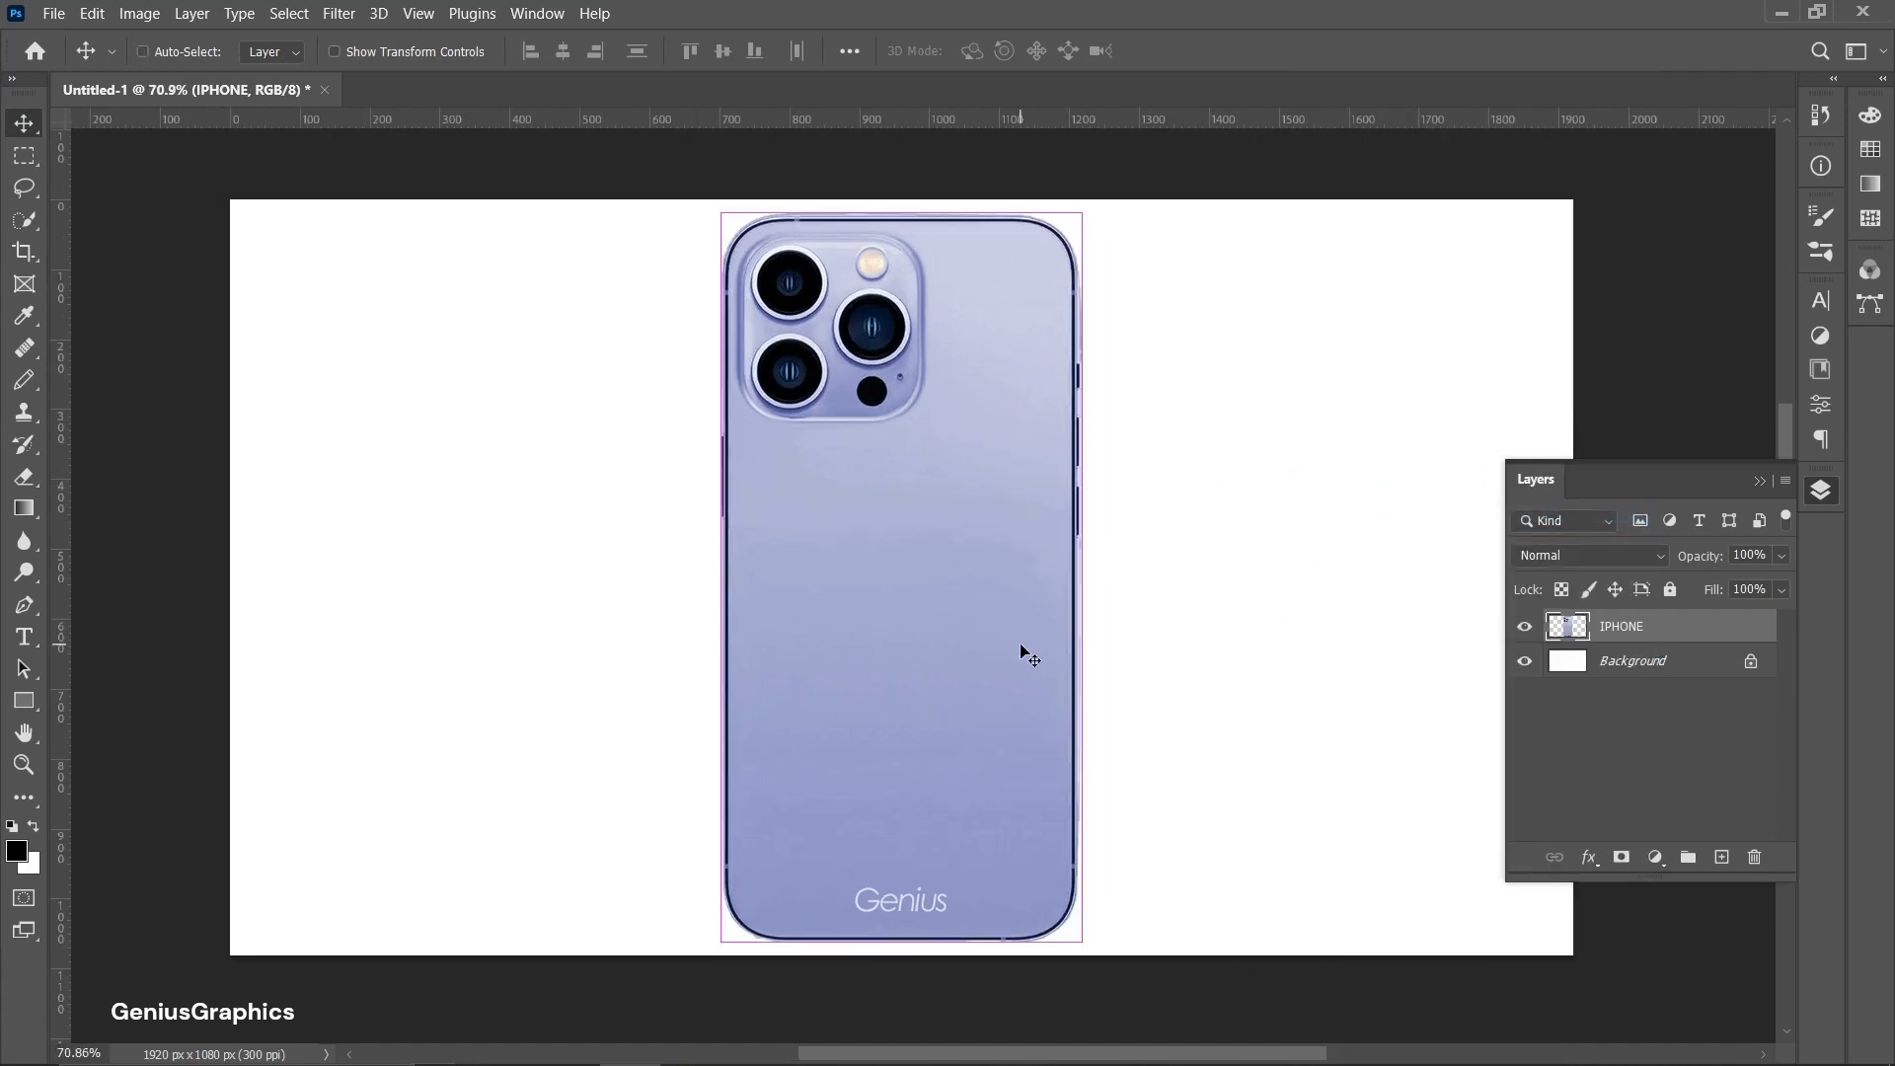
pyautogui.hotkey('ctrl', 'j')
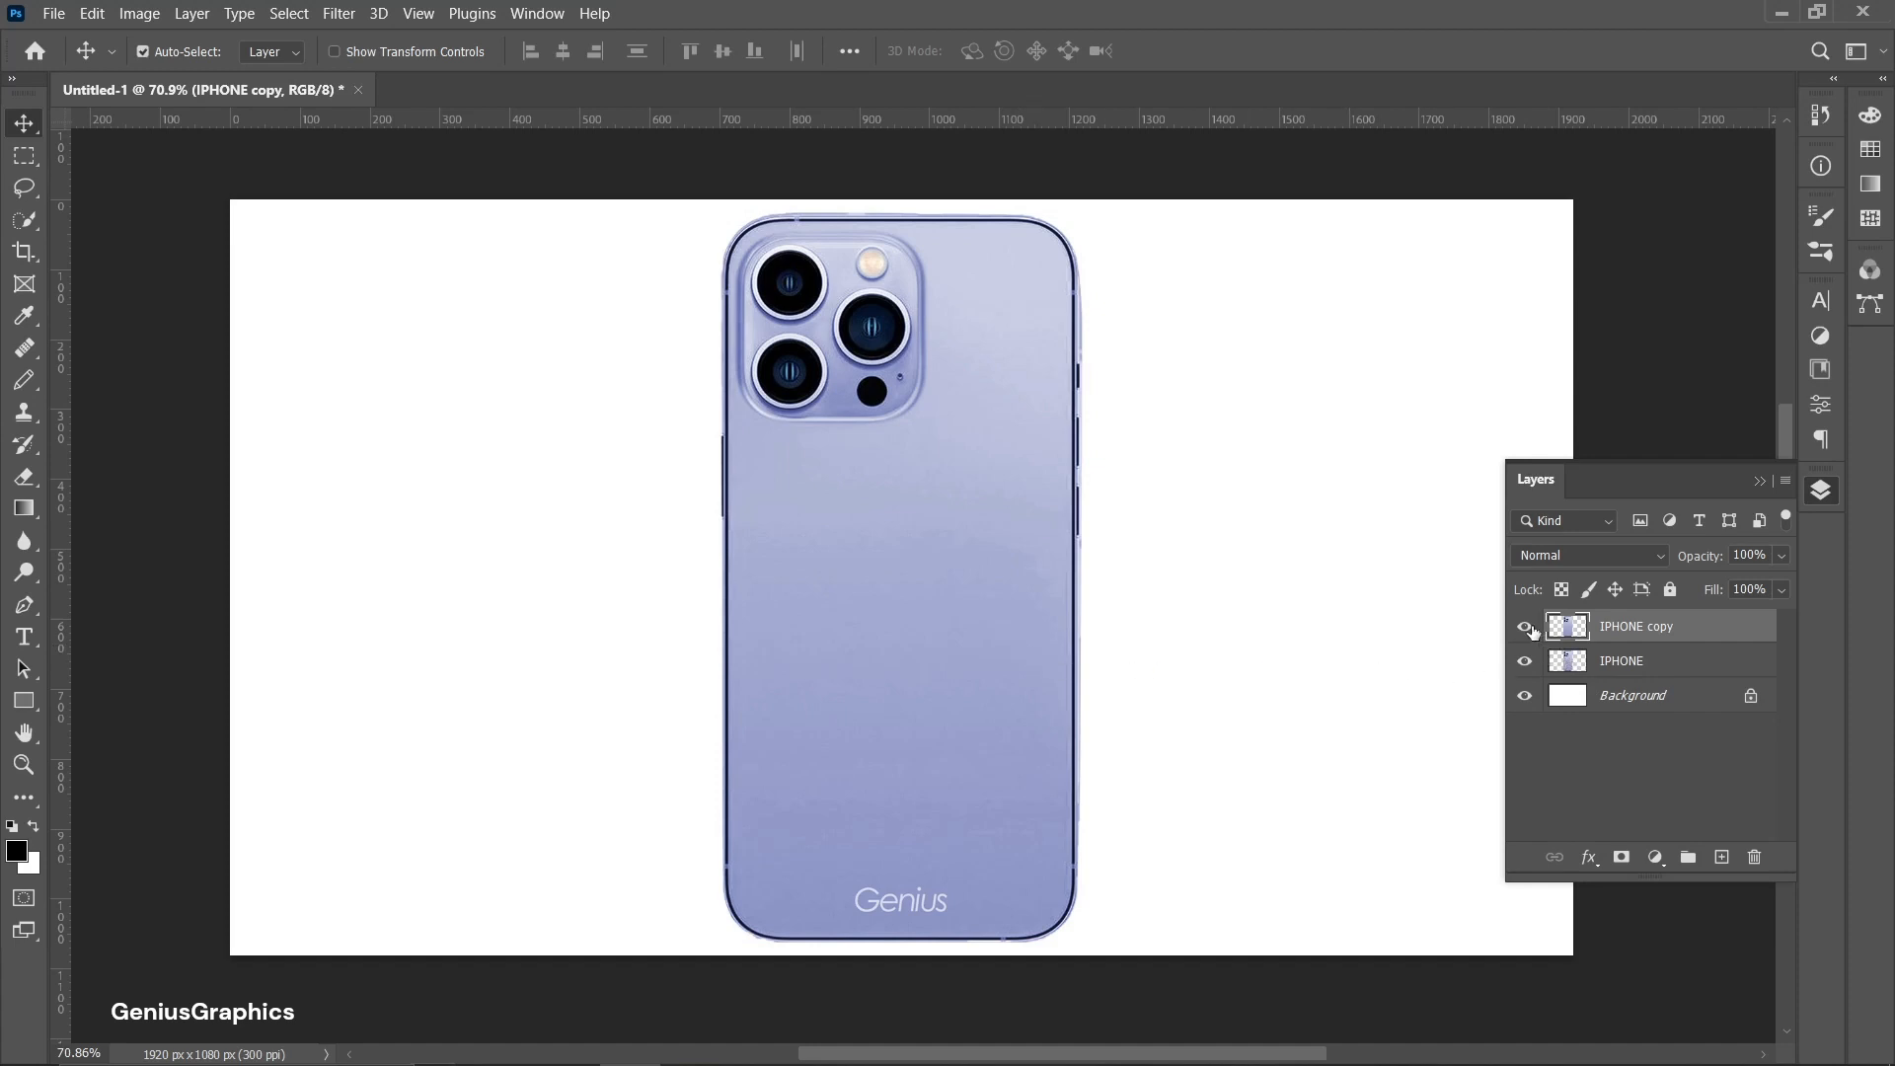
pyautogui.click(1525, 626)
pyautogui.click(1620, 663)
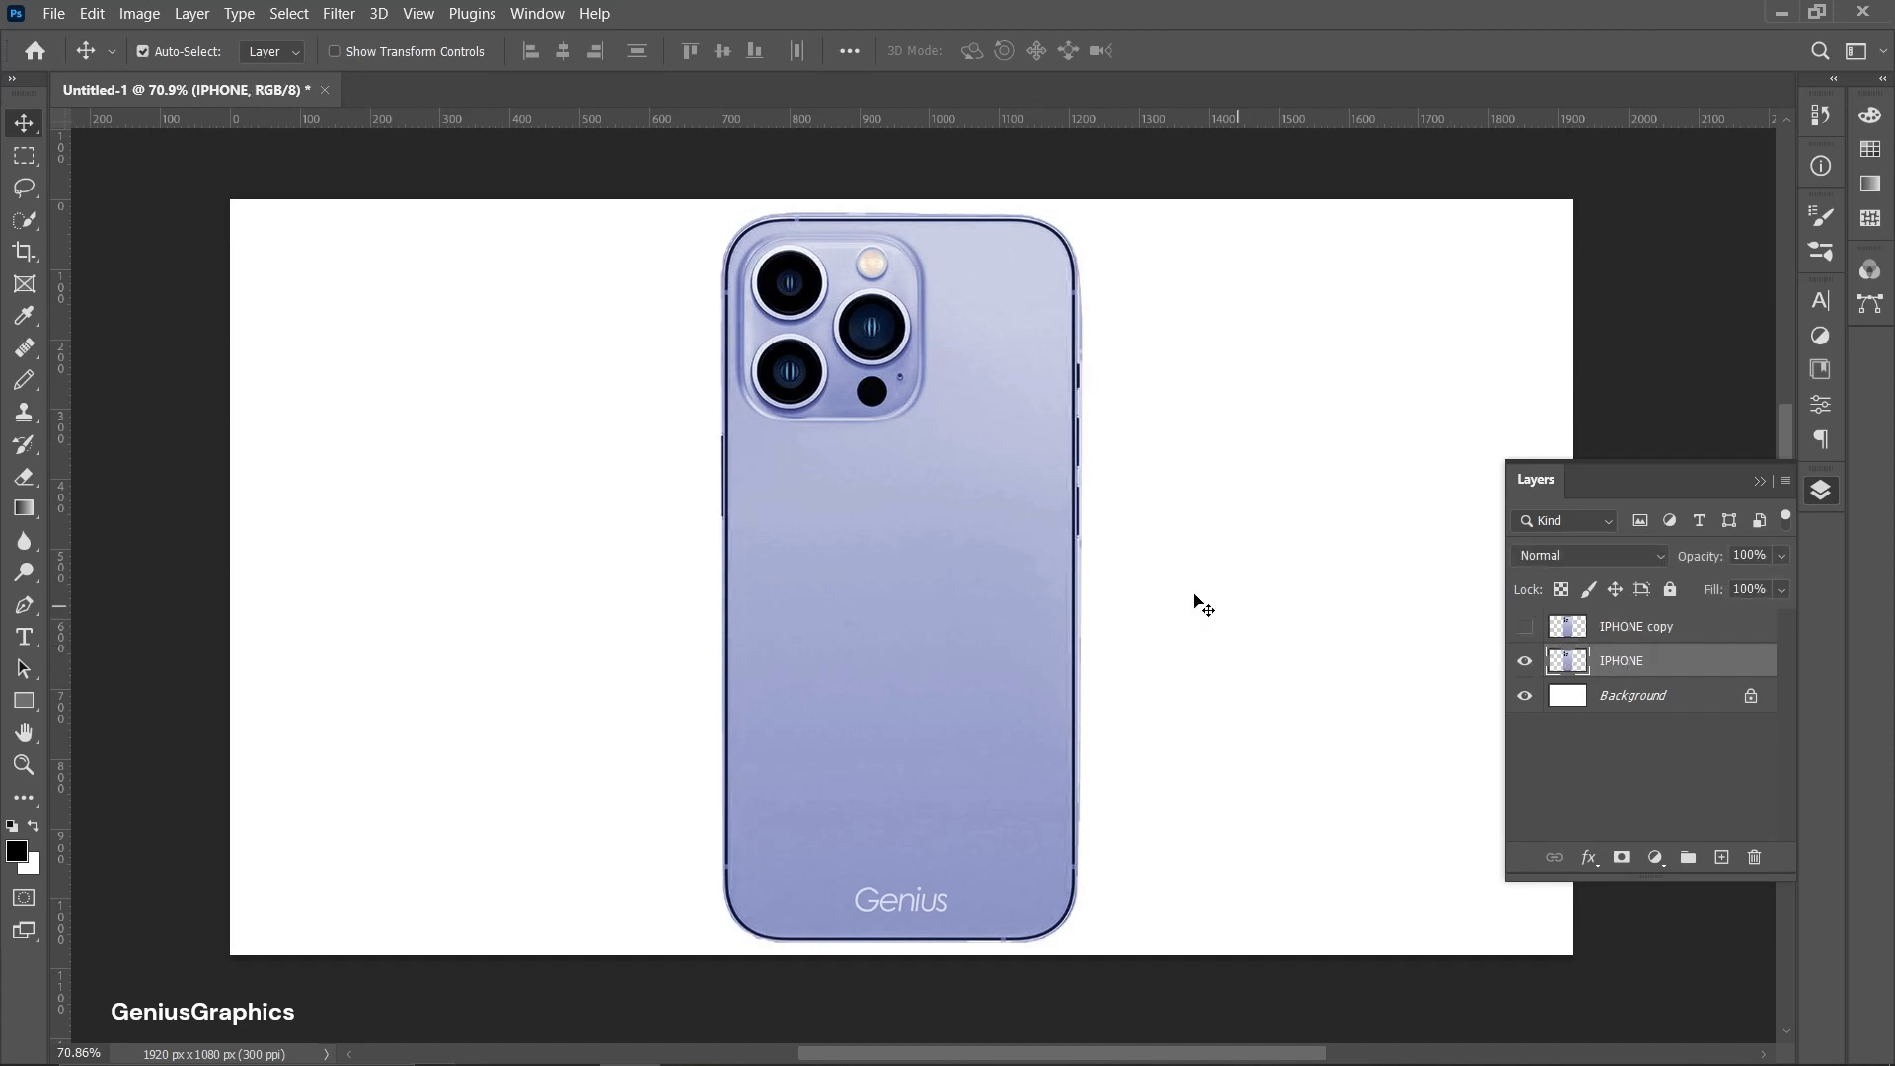
# Draw a freehand Lasso selection around the whole camera module, just outside its outer rim
pyautogui.click(24, 189)
pyautogui.scroll(1, 773, 297)
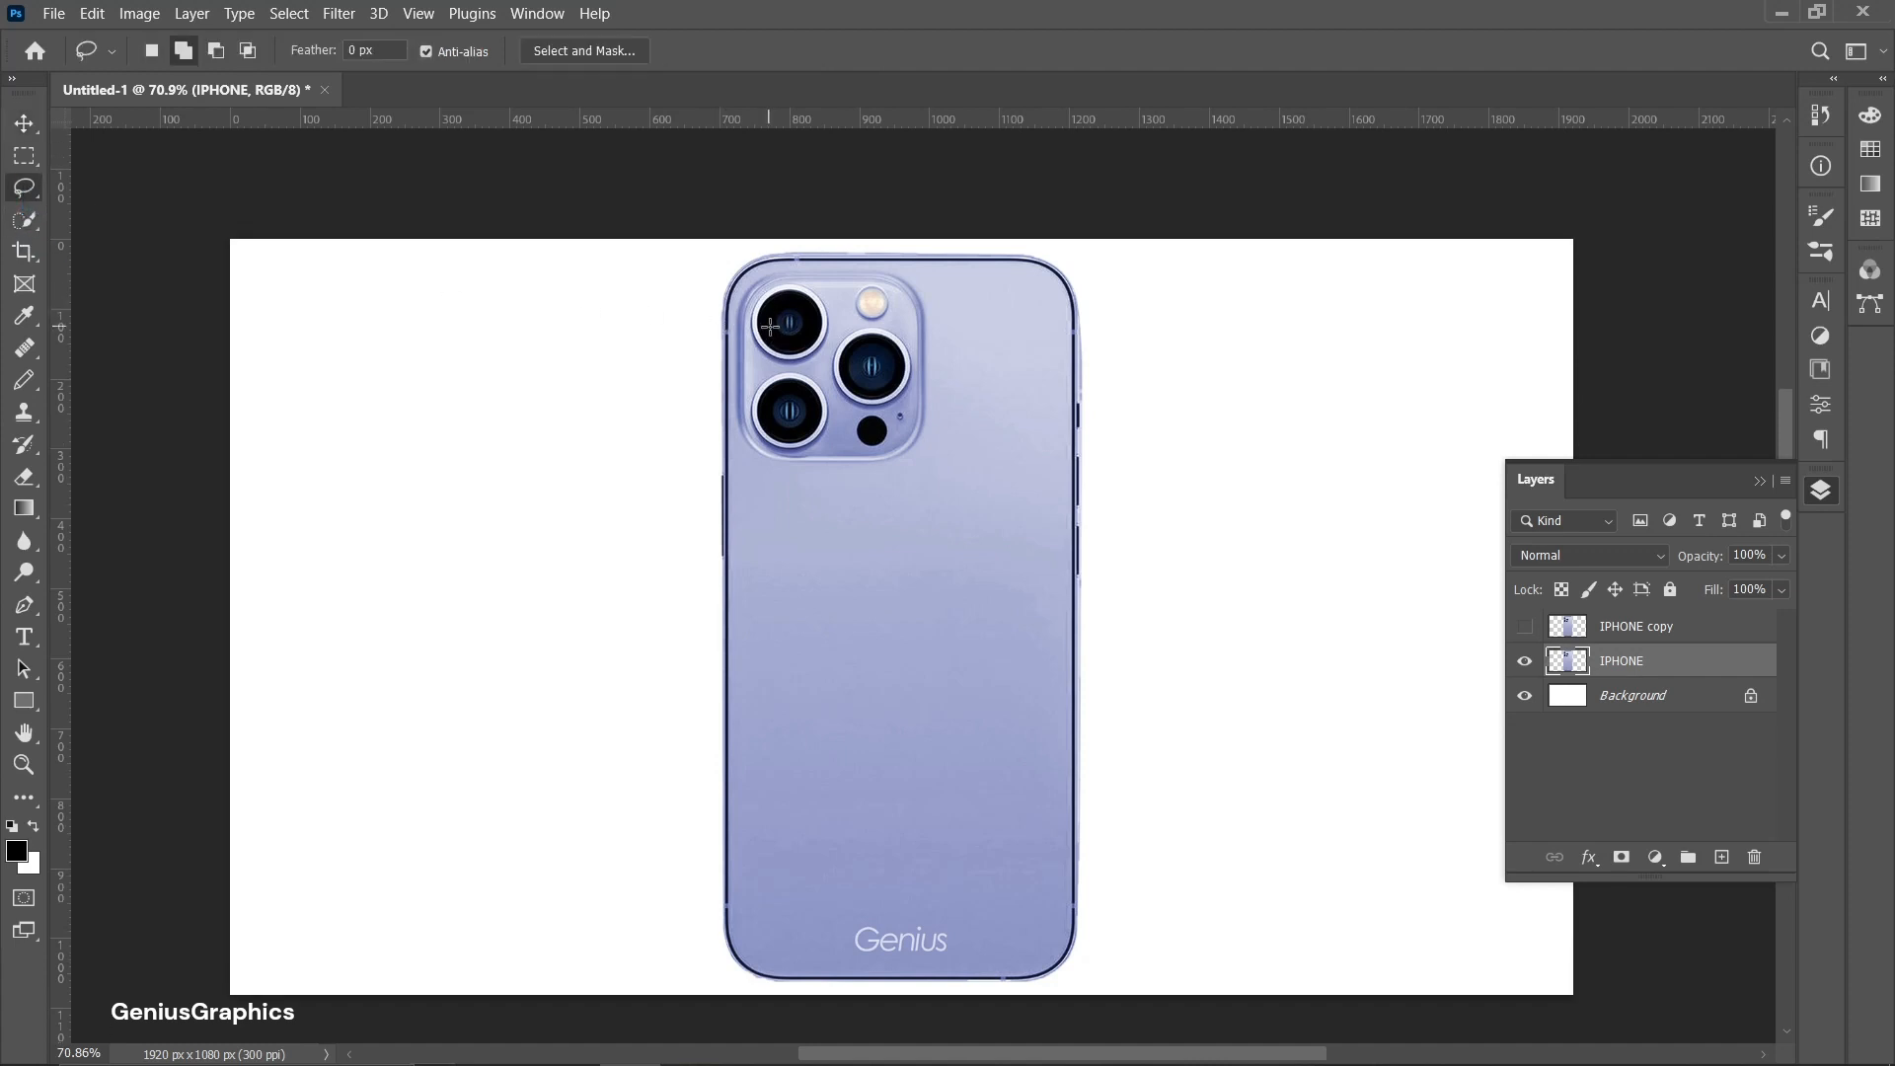
pyautogui.scroll(5, 769, 325)
pyautogui.moveTo(690, 354); pyautogui.dragTo(714, 243)
pyautogui.moveTo(772, 185); pyautogui.dragTo(851, 178)
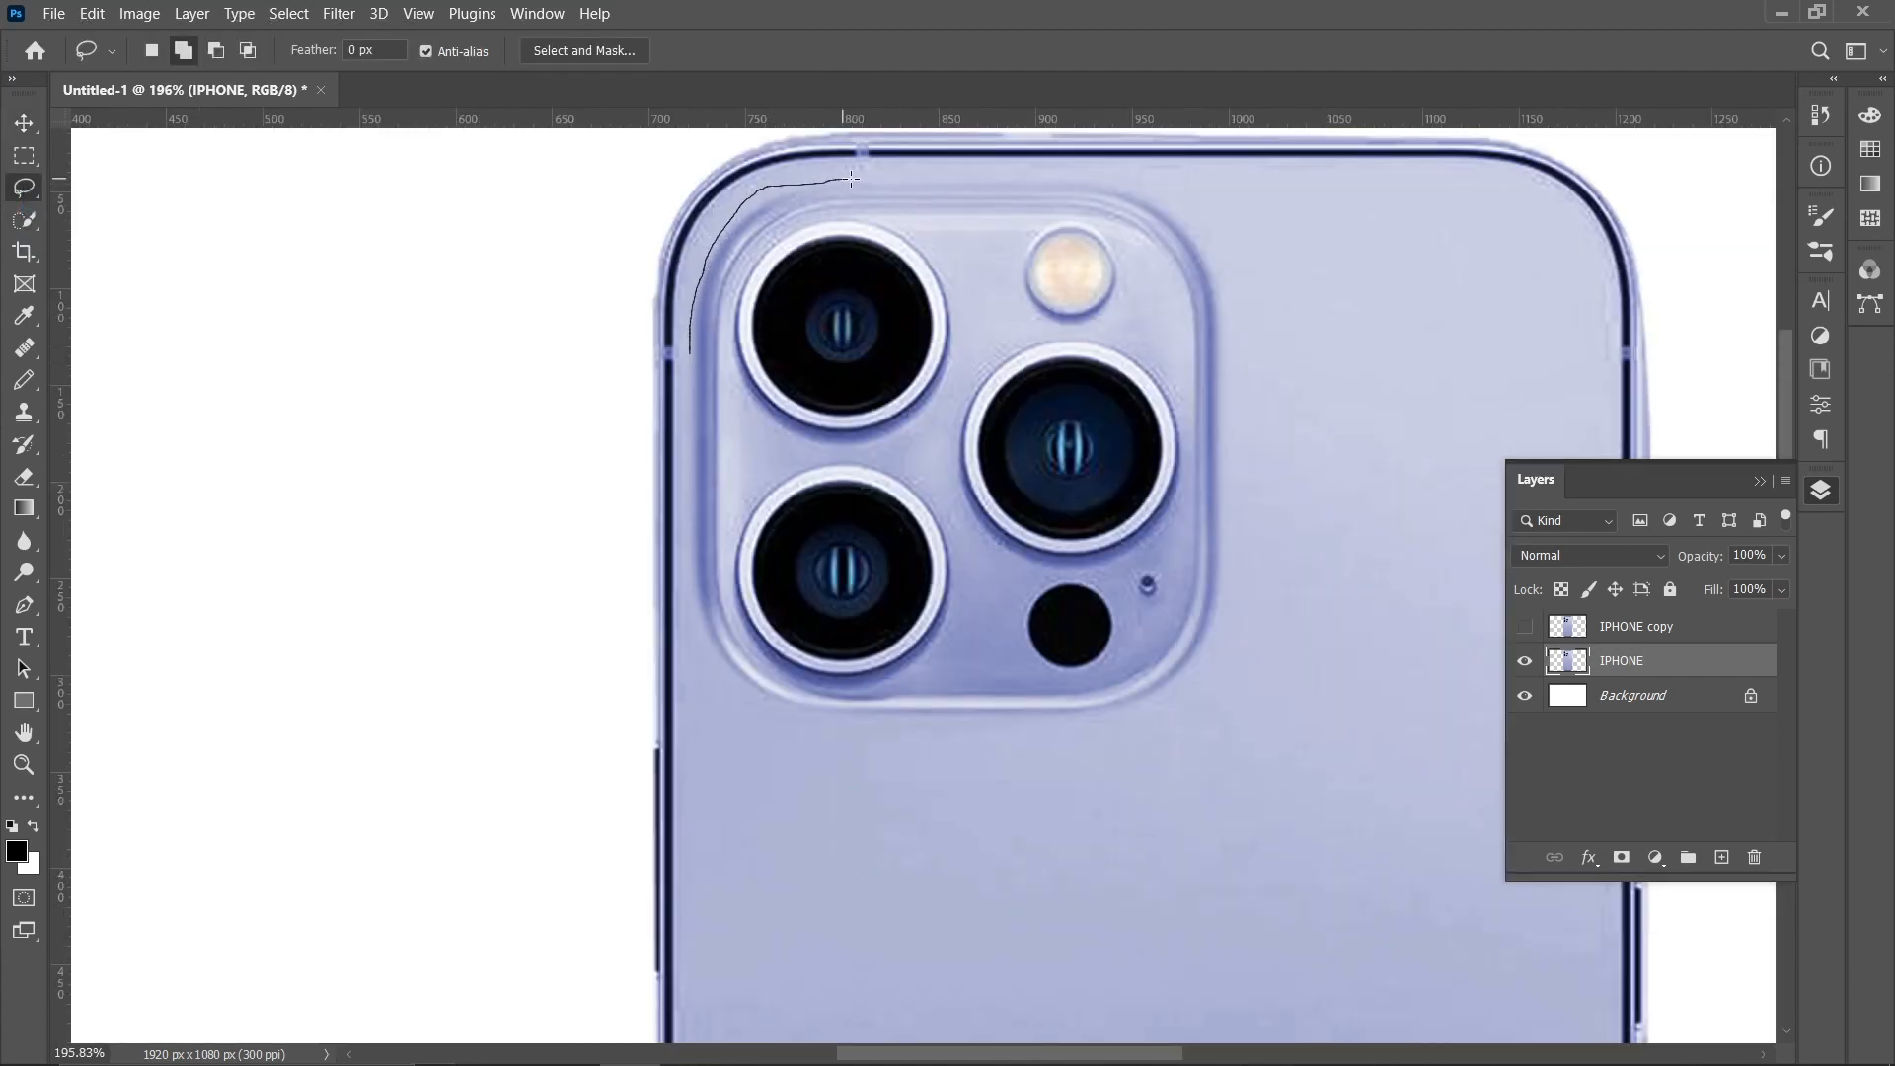
pyautogui.moveTo(1009, 175)
pyautogui.mouseDown()
pyautogui.moveTo(1121, 177)
pyautogui.moveTo(1195, 202)
pyautogui.mouseUp()
pyautogui.moveTo(1227, 361); pyautogui.dragTo(1224, 572)
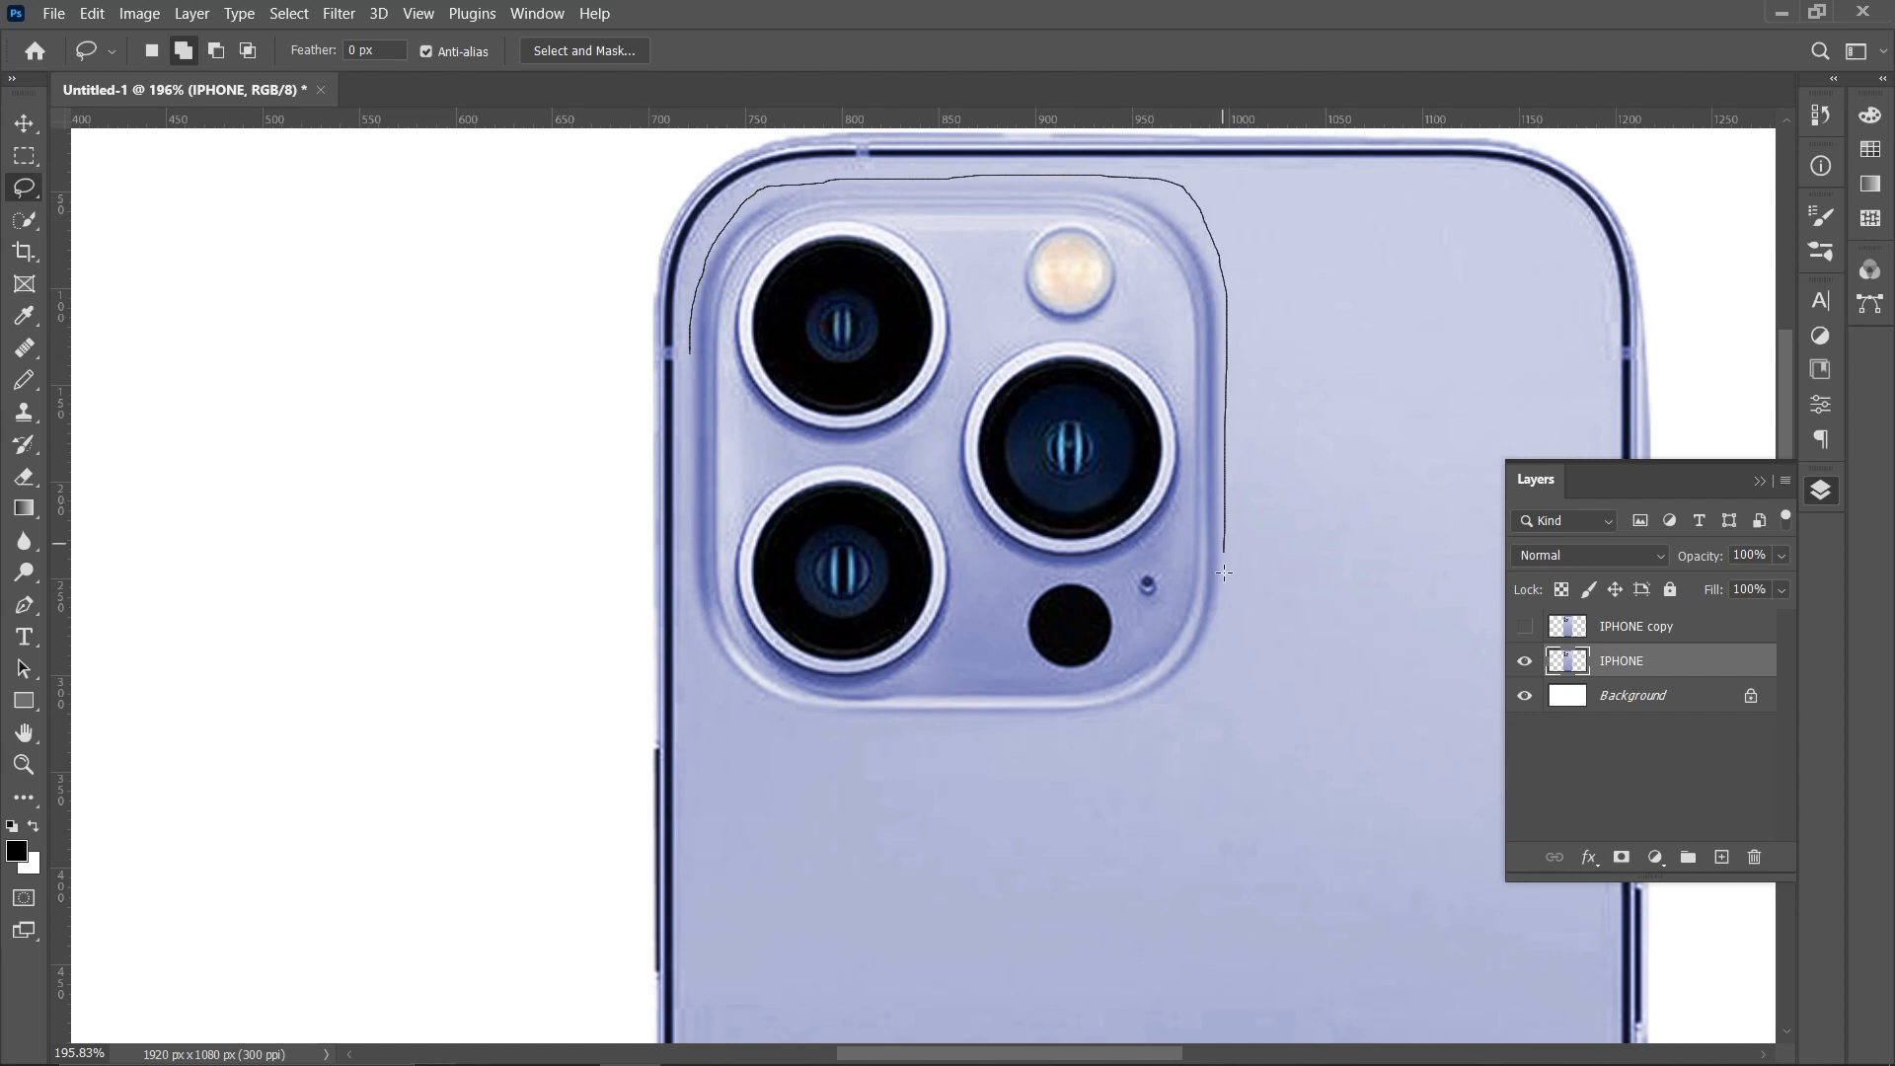
pyautogui.moveTo(1188, 700); pyautogui.dragTo(1065, 732)
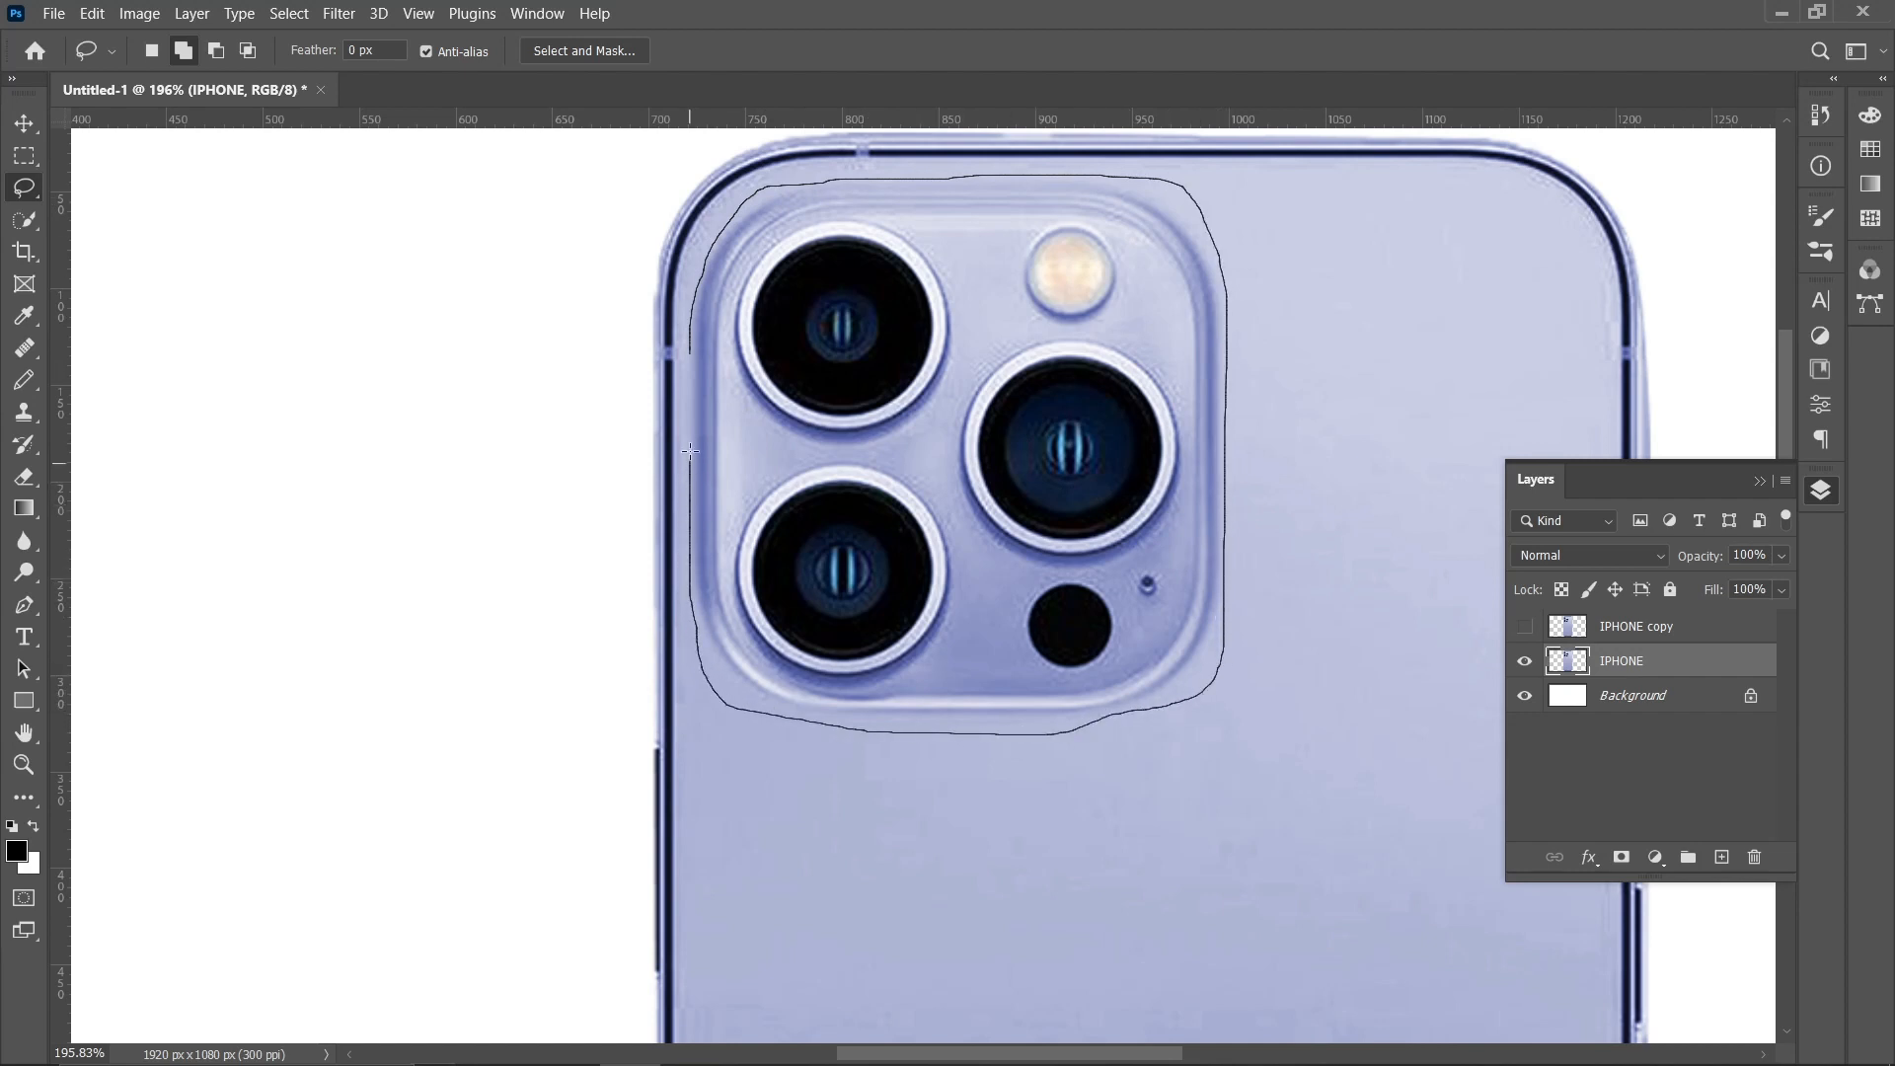
pyautogui.moveTo(688, 368); pyautogui.dragTo(691, 360)
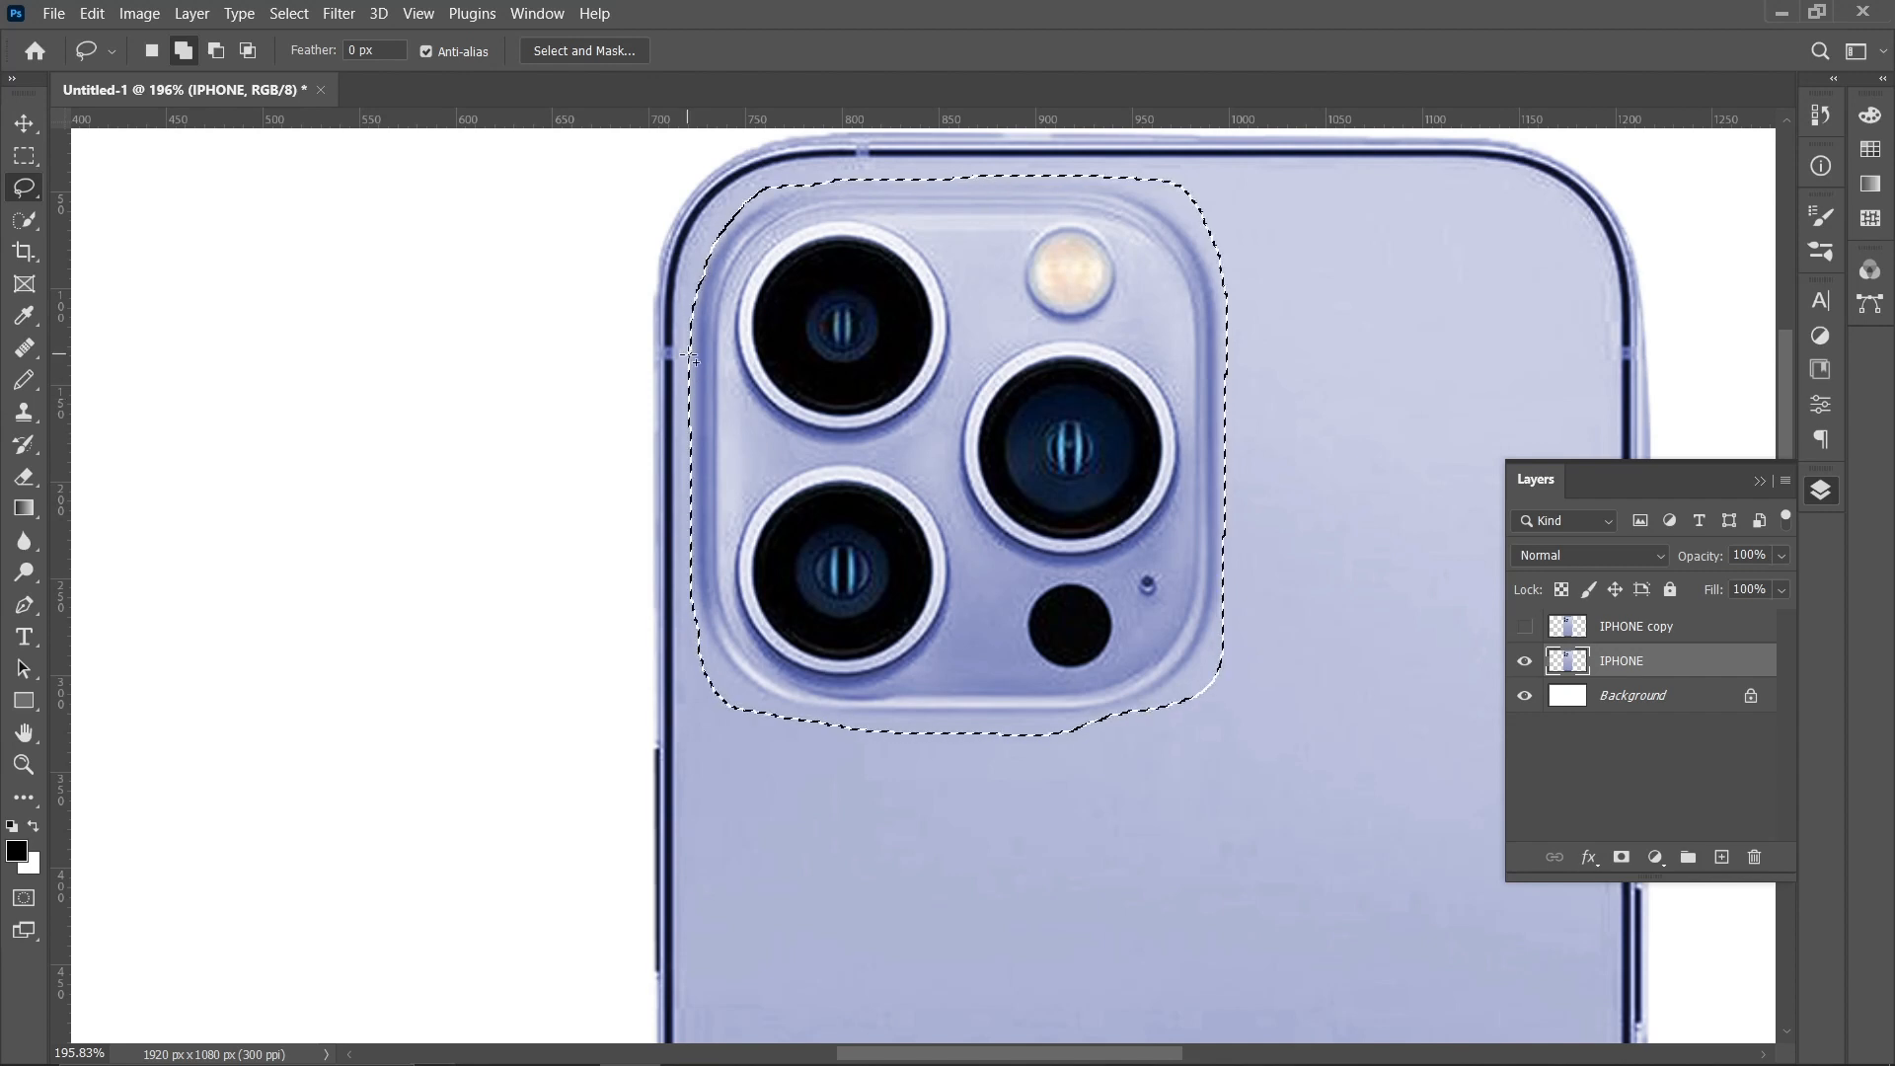
# Remove the selected camera module with Content-Aware Fill output to a new layer, and clear the selection
pyautogui.click(92, 14)
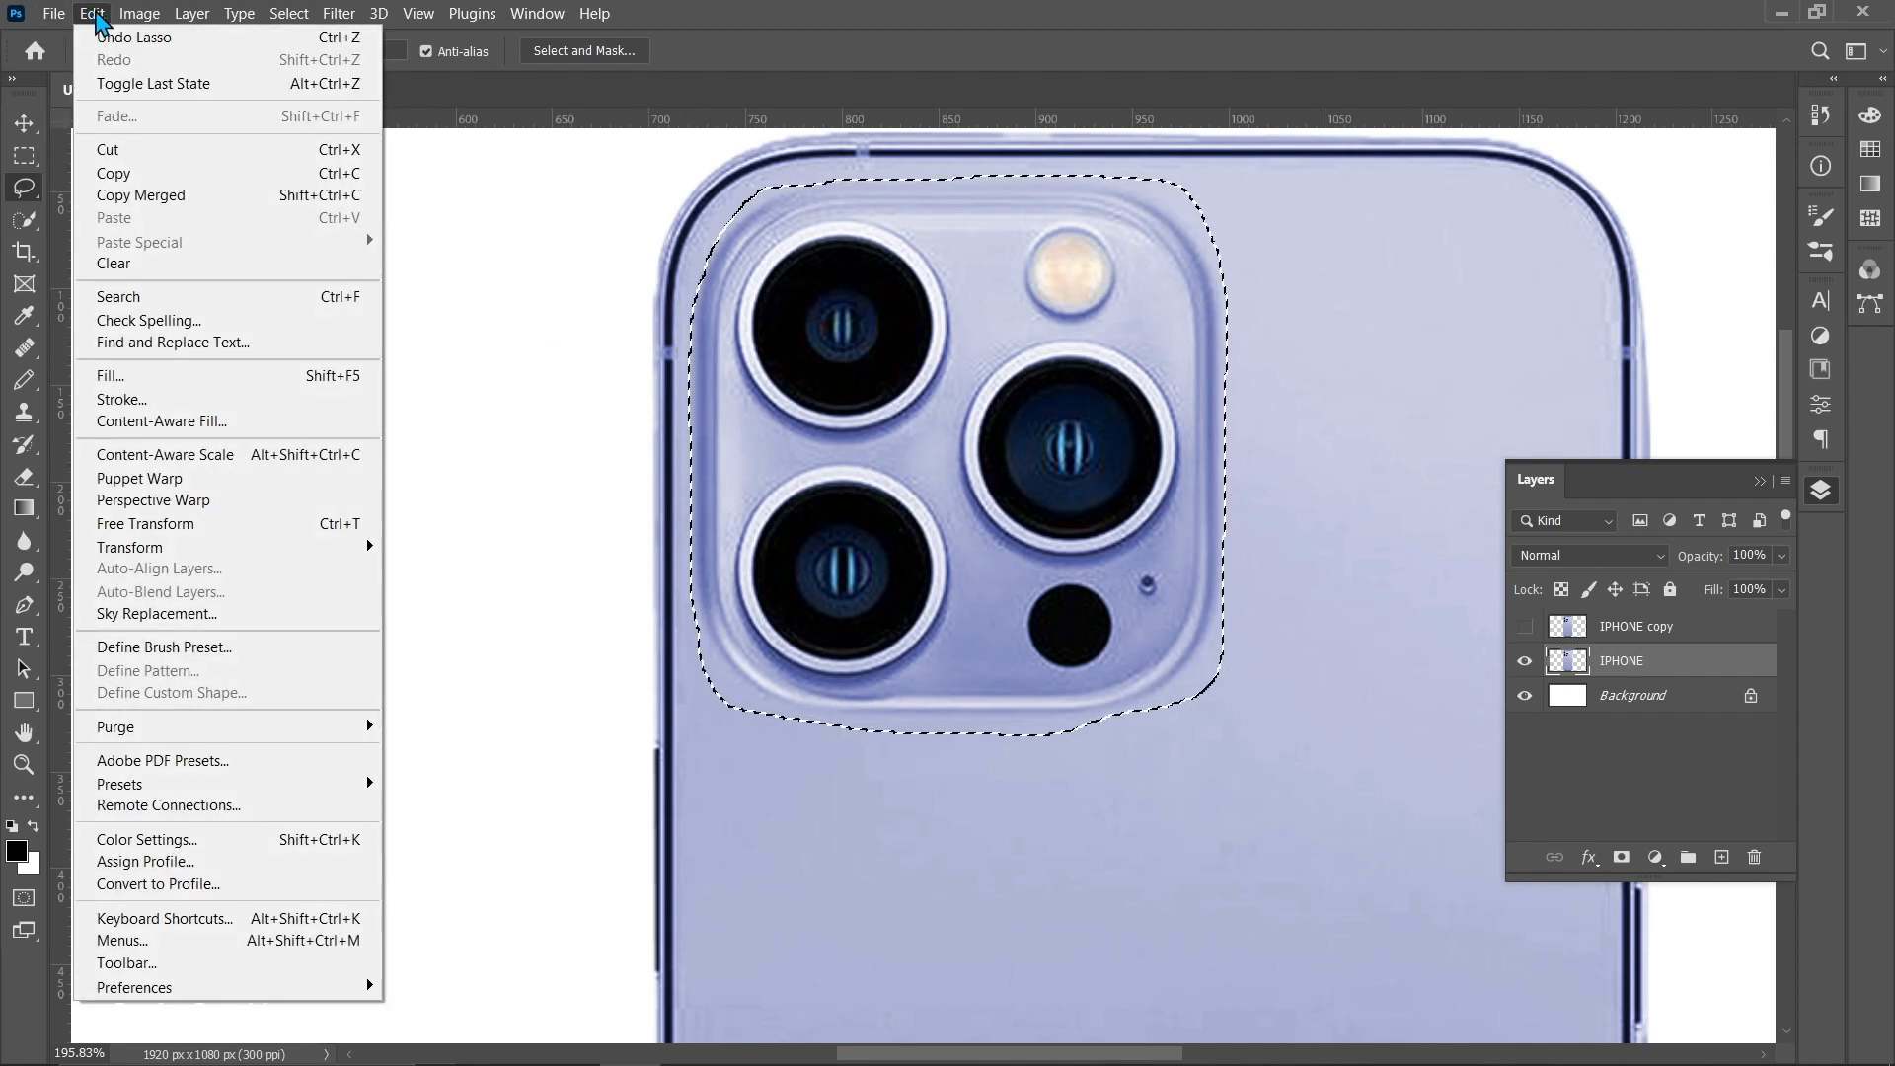
pyautogui.click(170, 423)
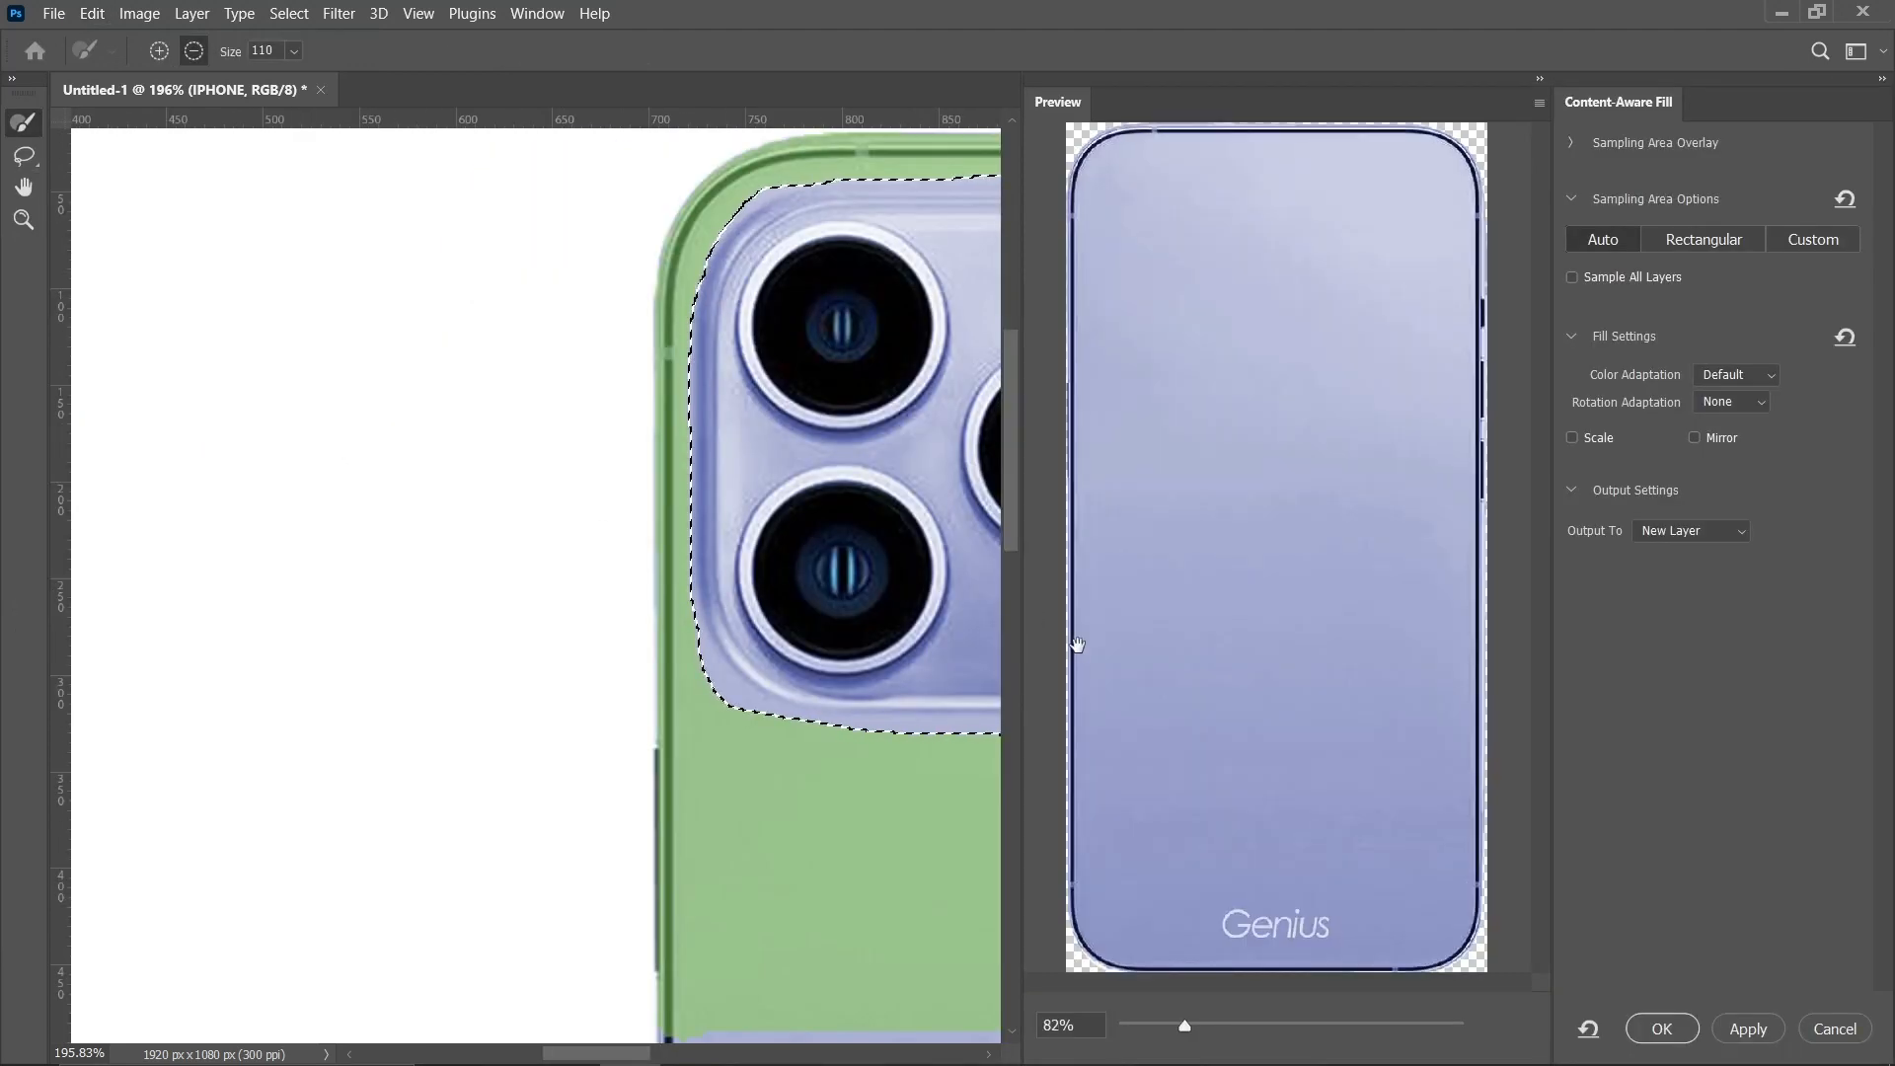
pyautogui.click(1661, 1028)
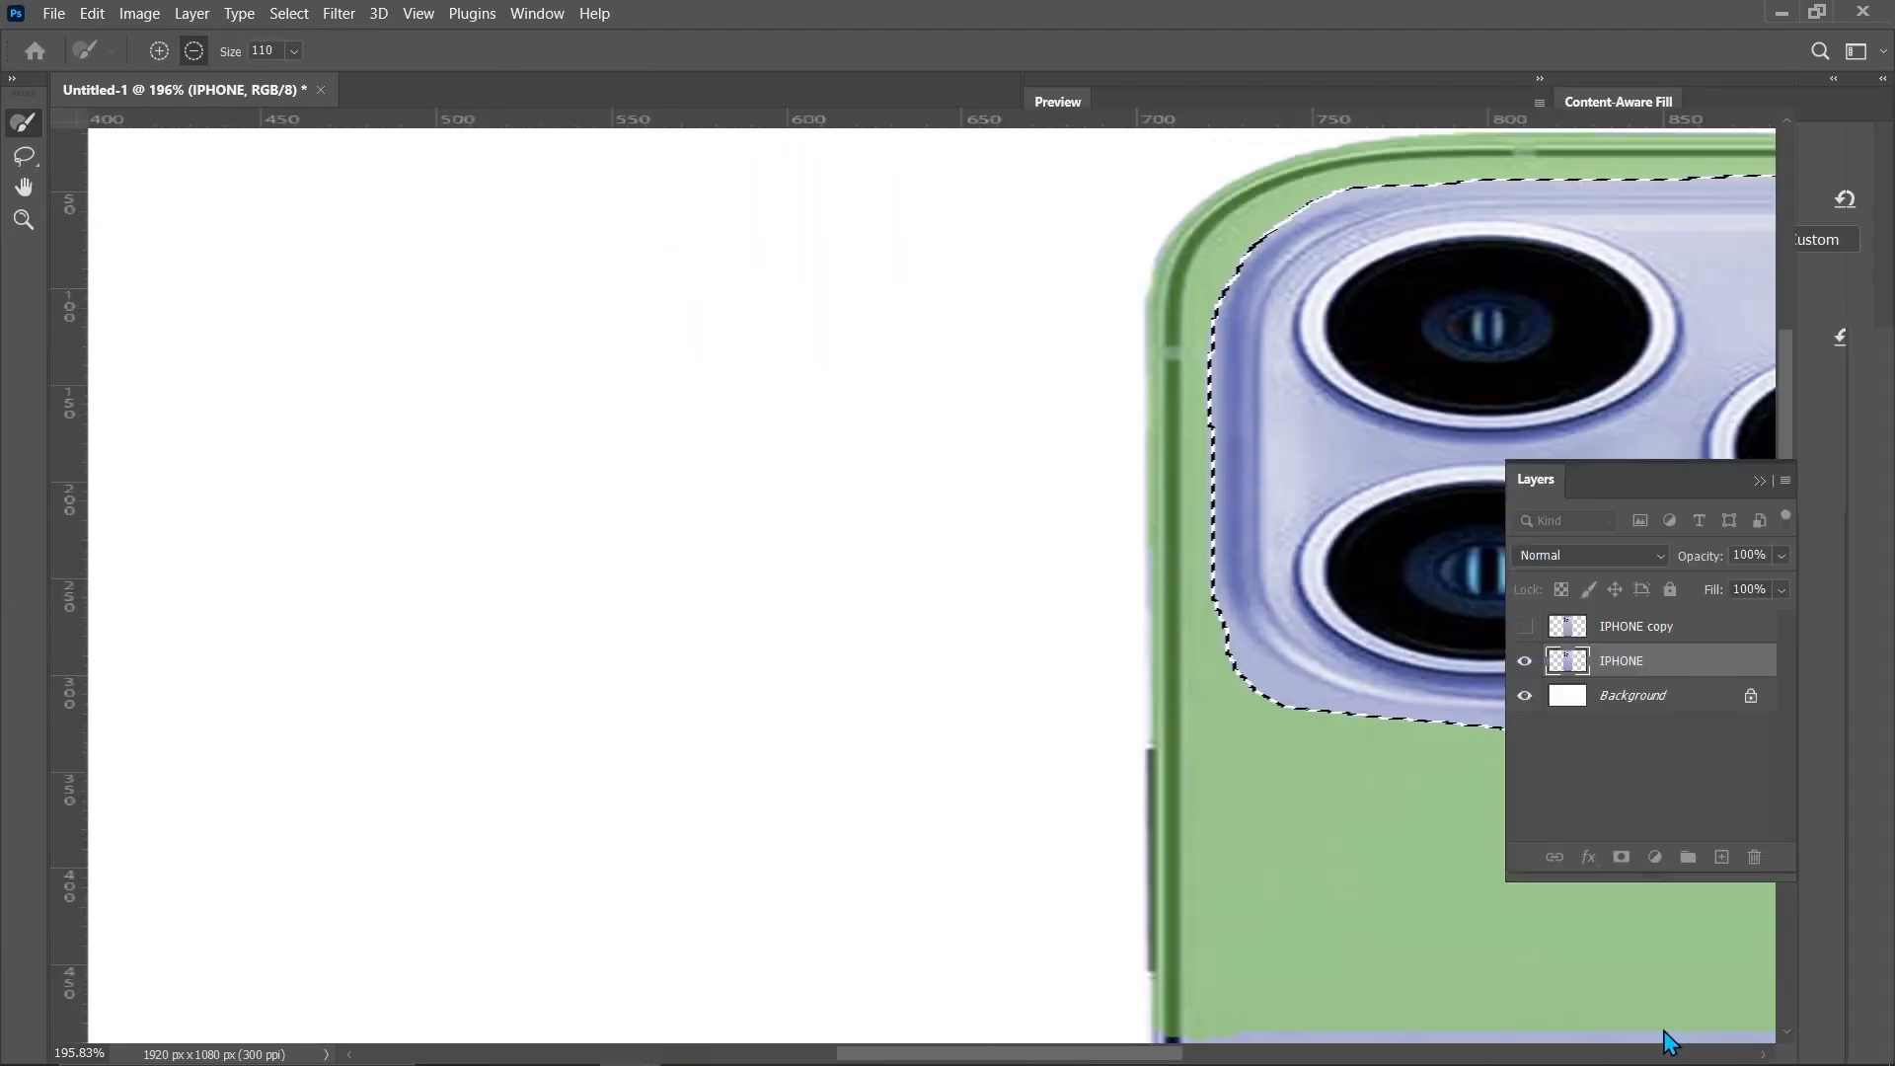
pyautogui.hotkey('ctrl', '0')
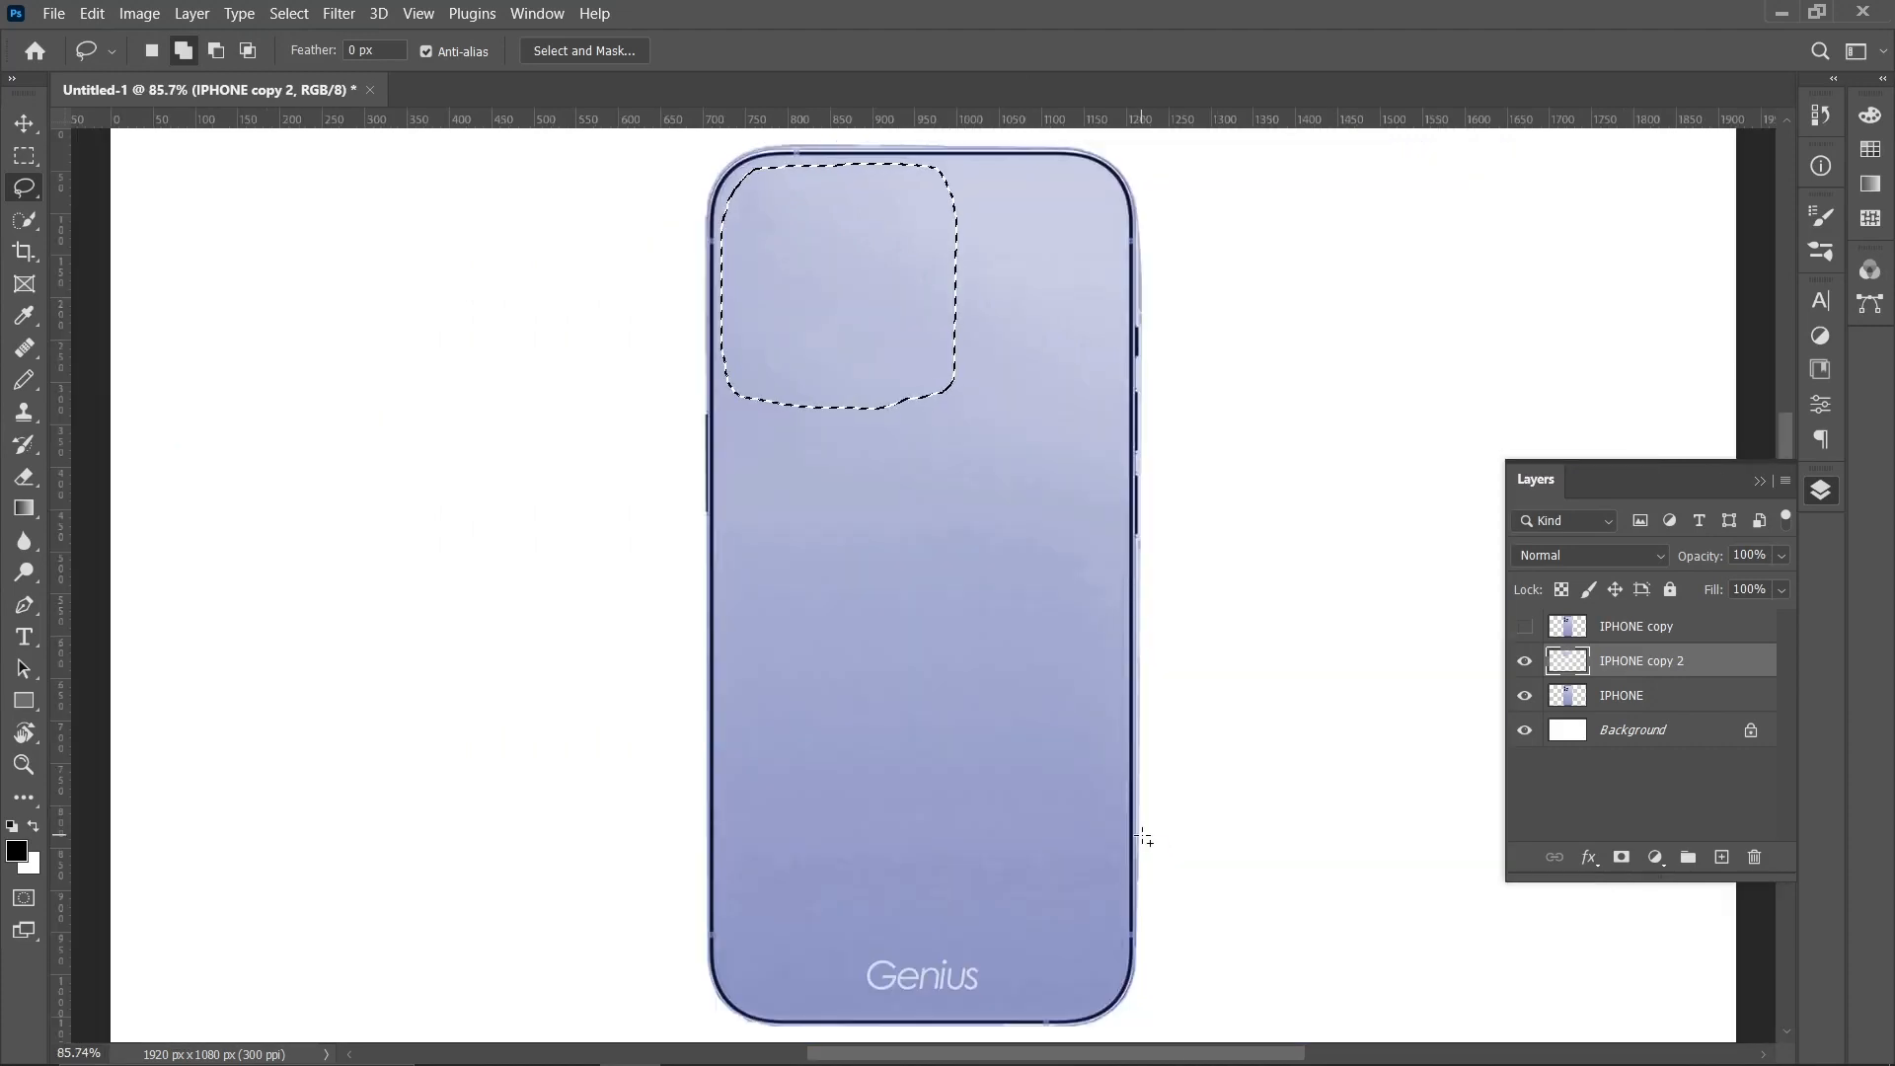
pyautogui.hotkey('ctrl', 'd')
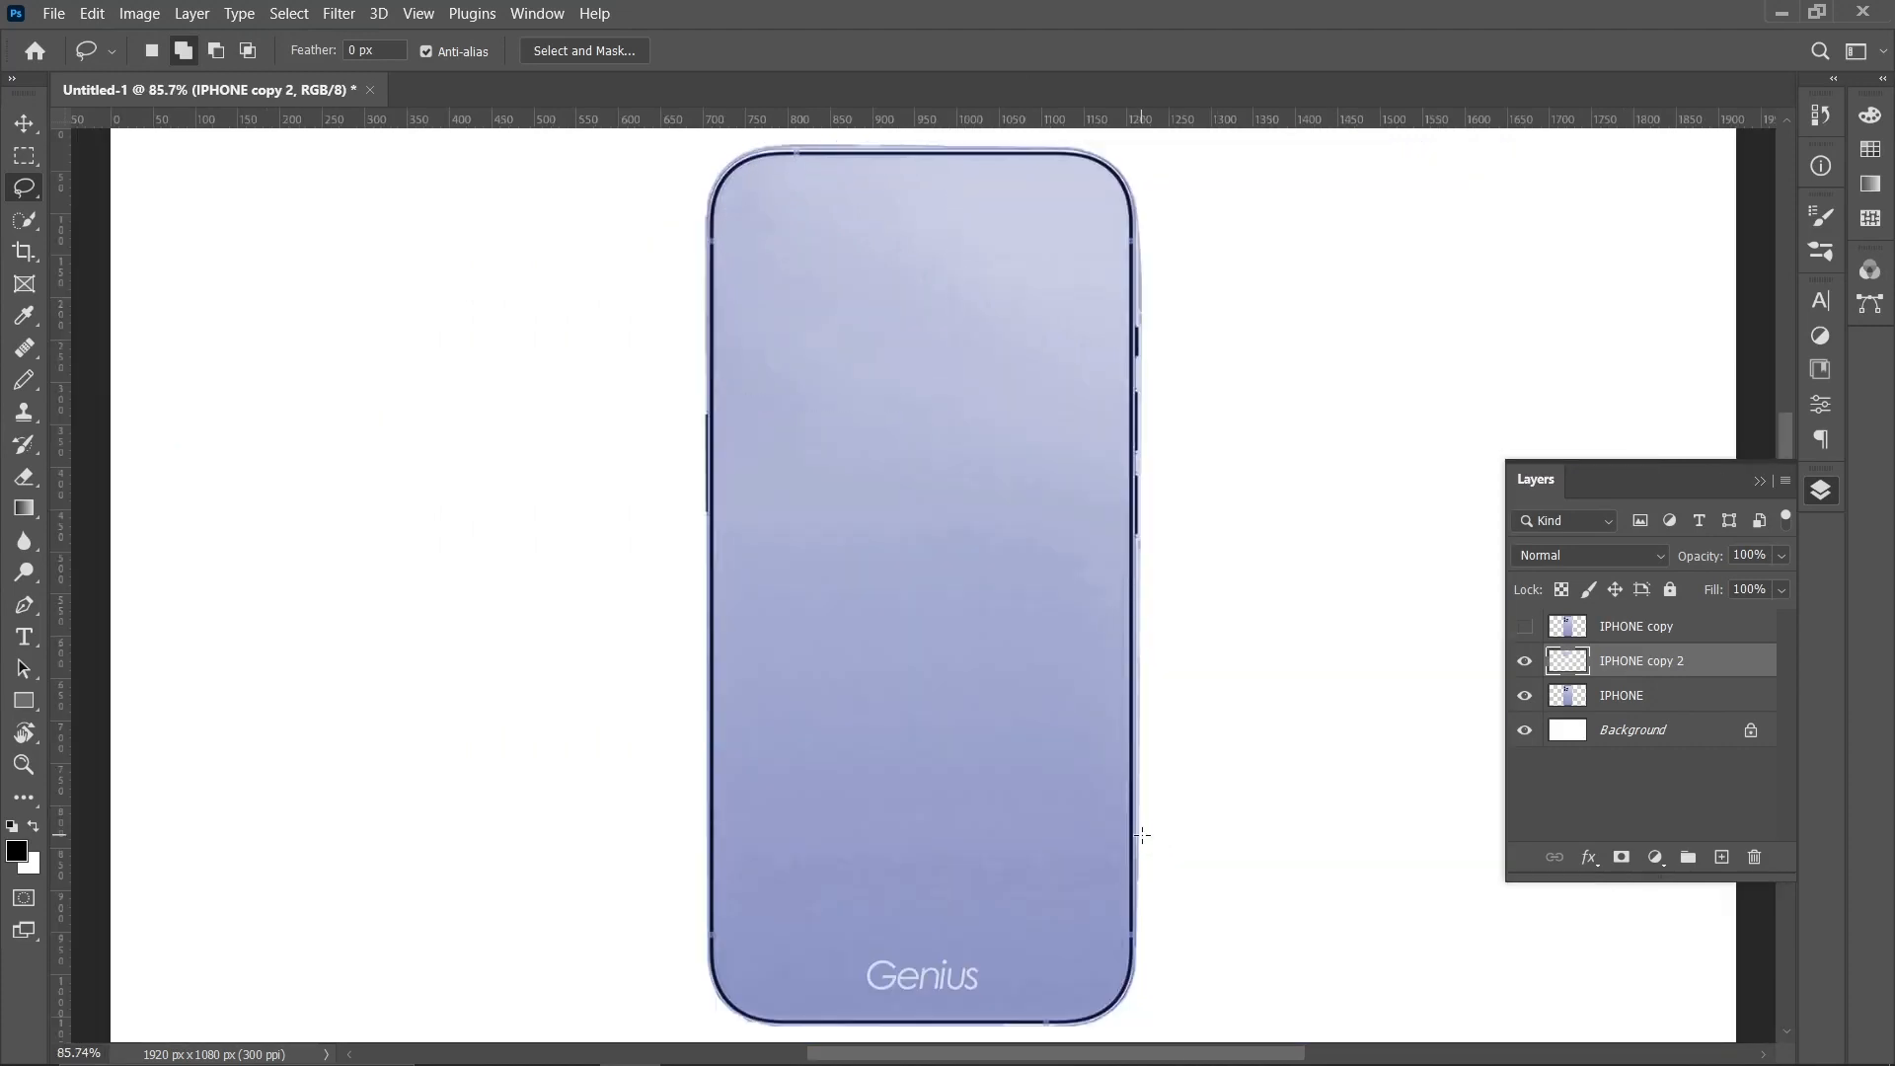
# Show and activate the IPHONE copy layer, and place two vertical and two horizontal guides along the camera module's outer edges
pyautogui.click(1524, 627)
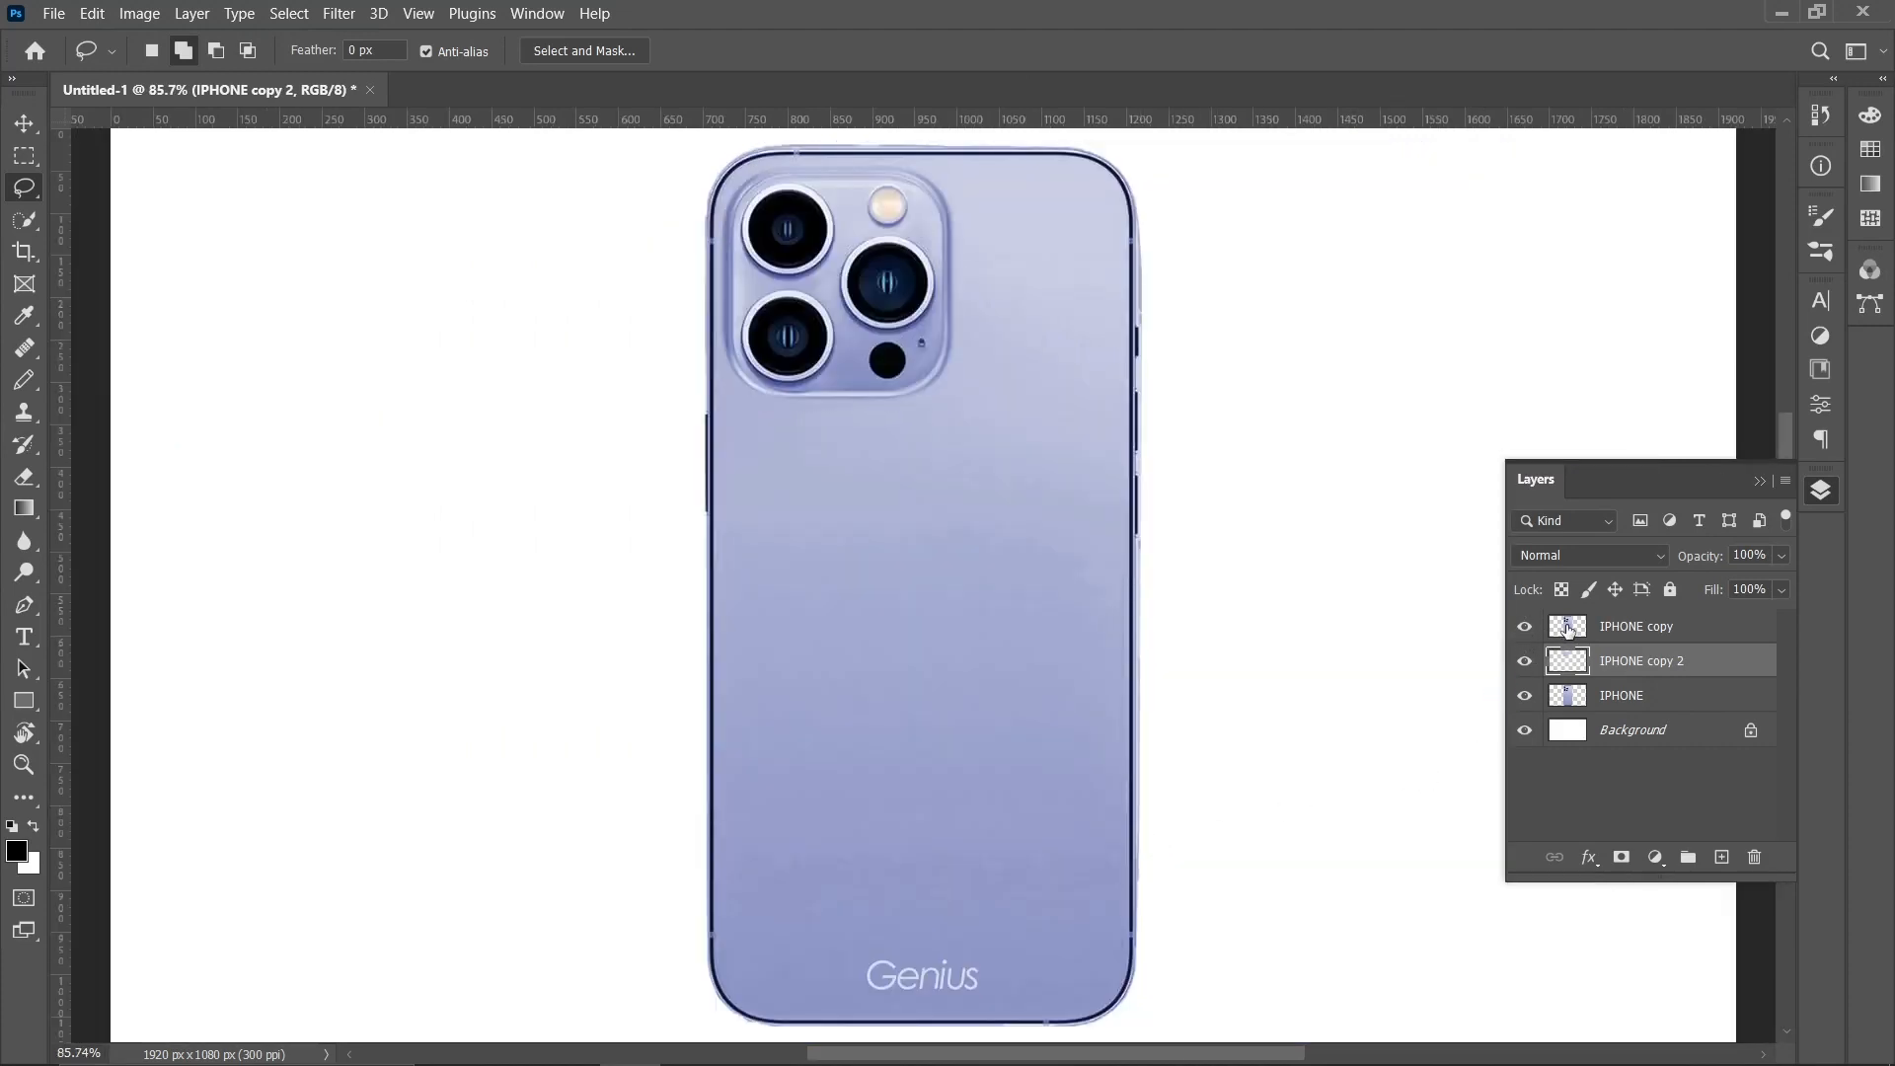
pyautogui.click(1568, 628)
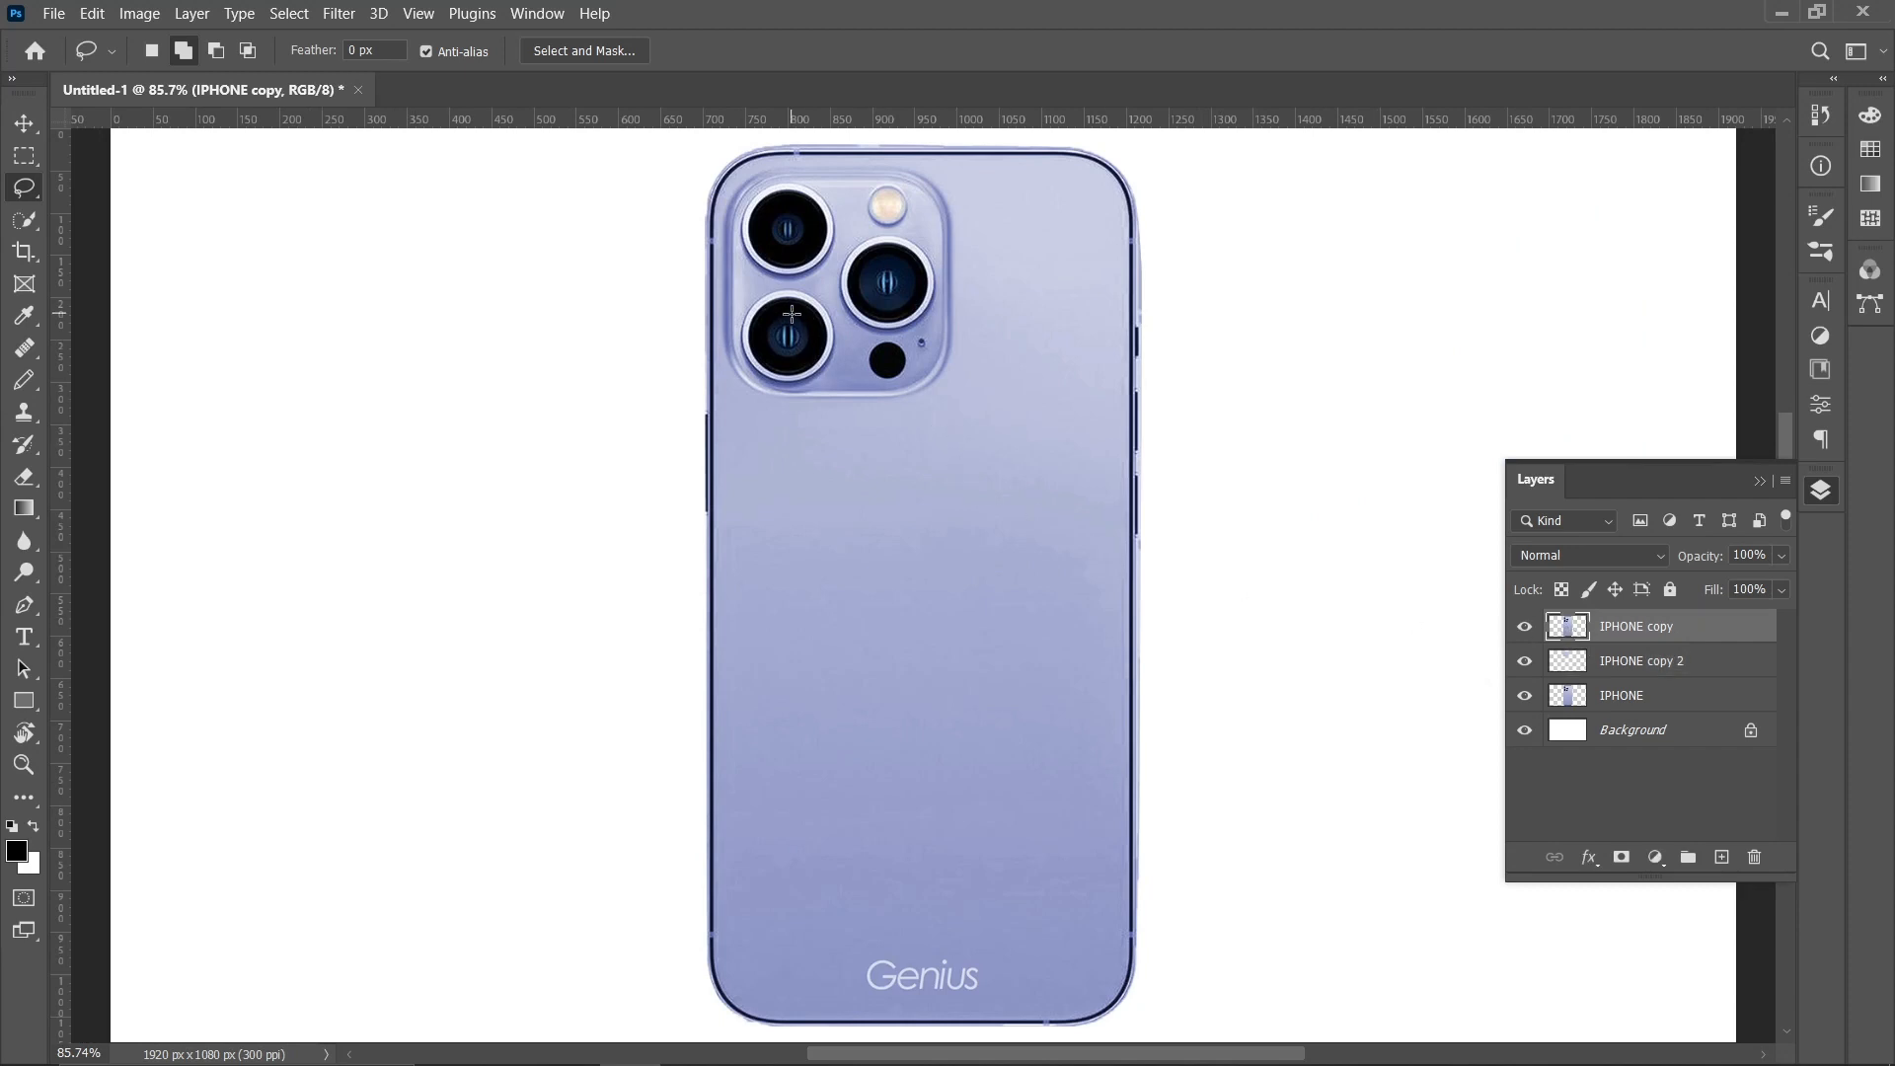
pyautogui.scroll(8, 773, 373)
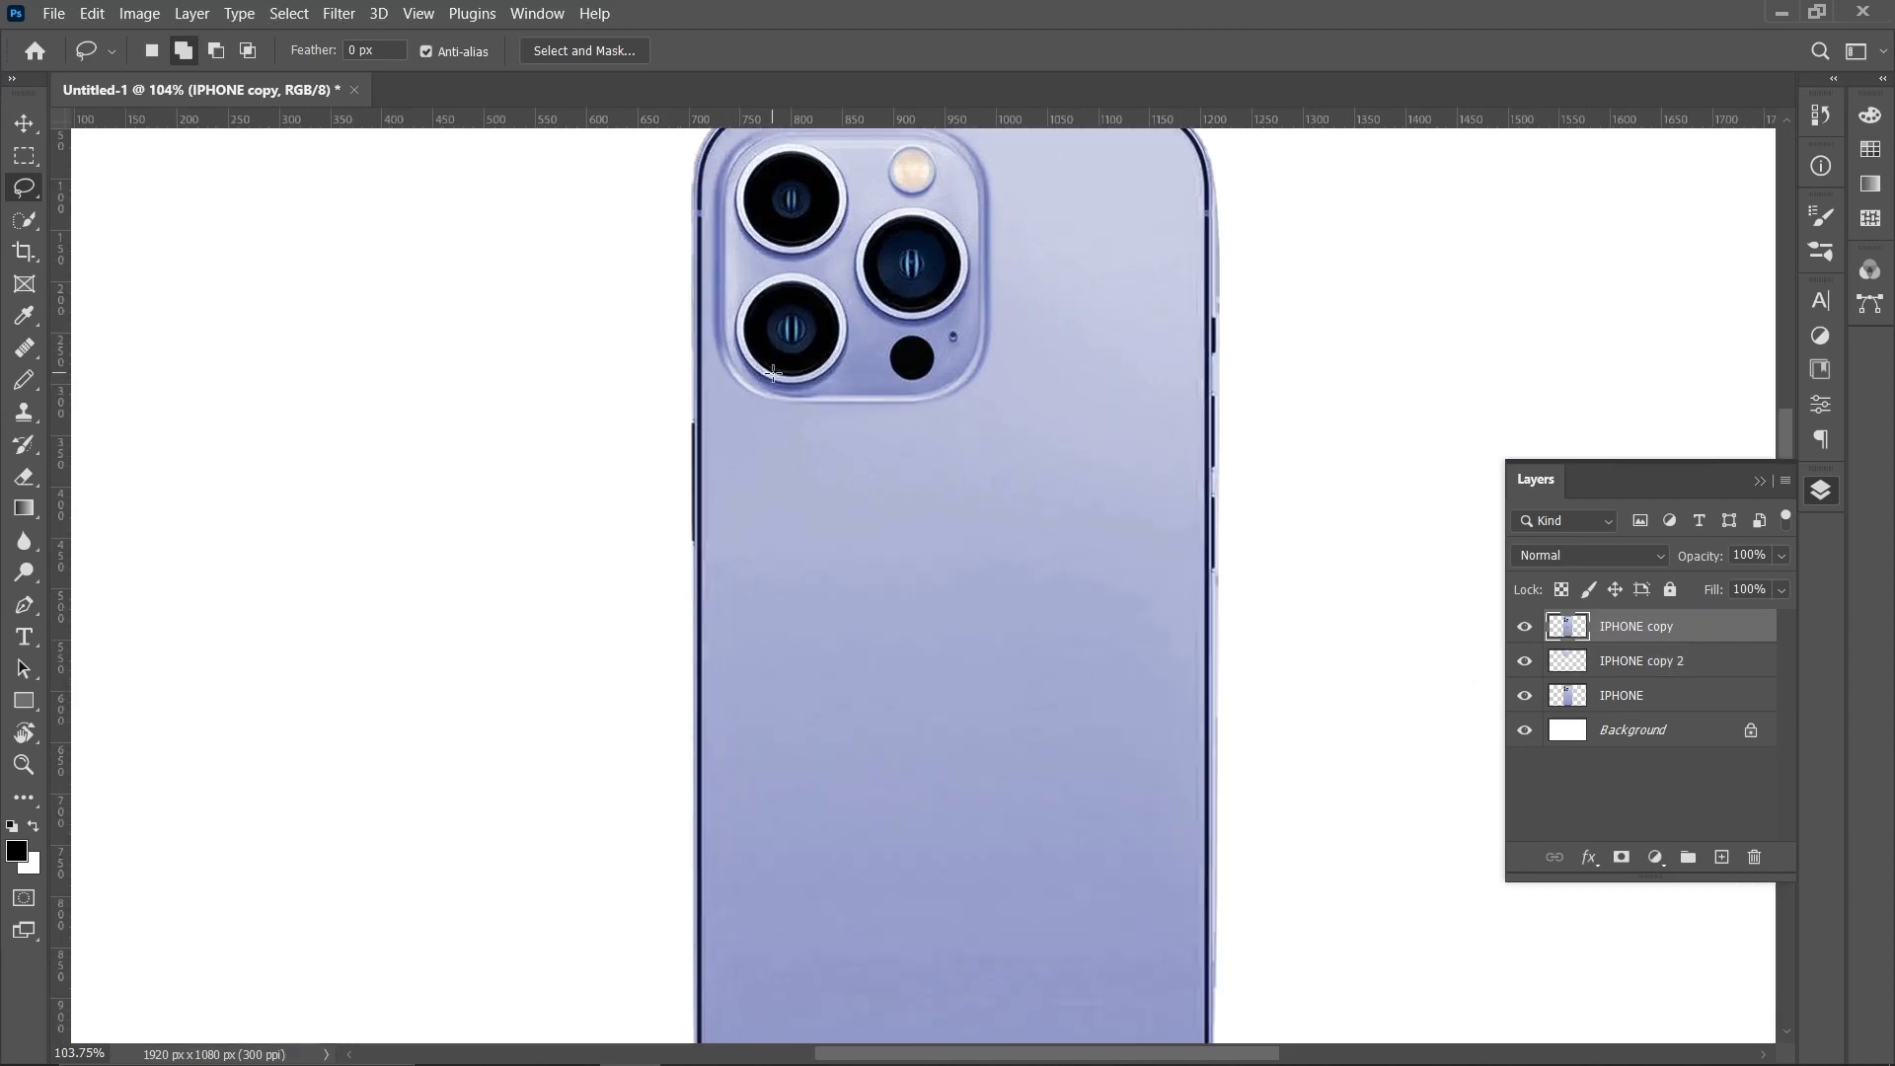
pyautogui.scroll(-4, 782, 456)
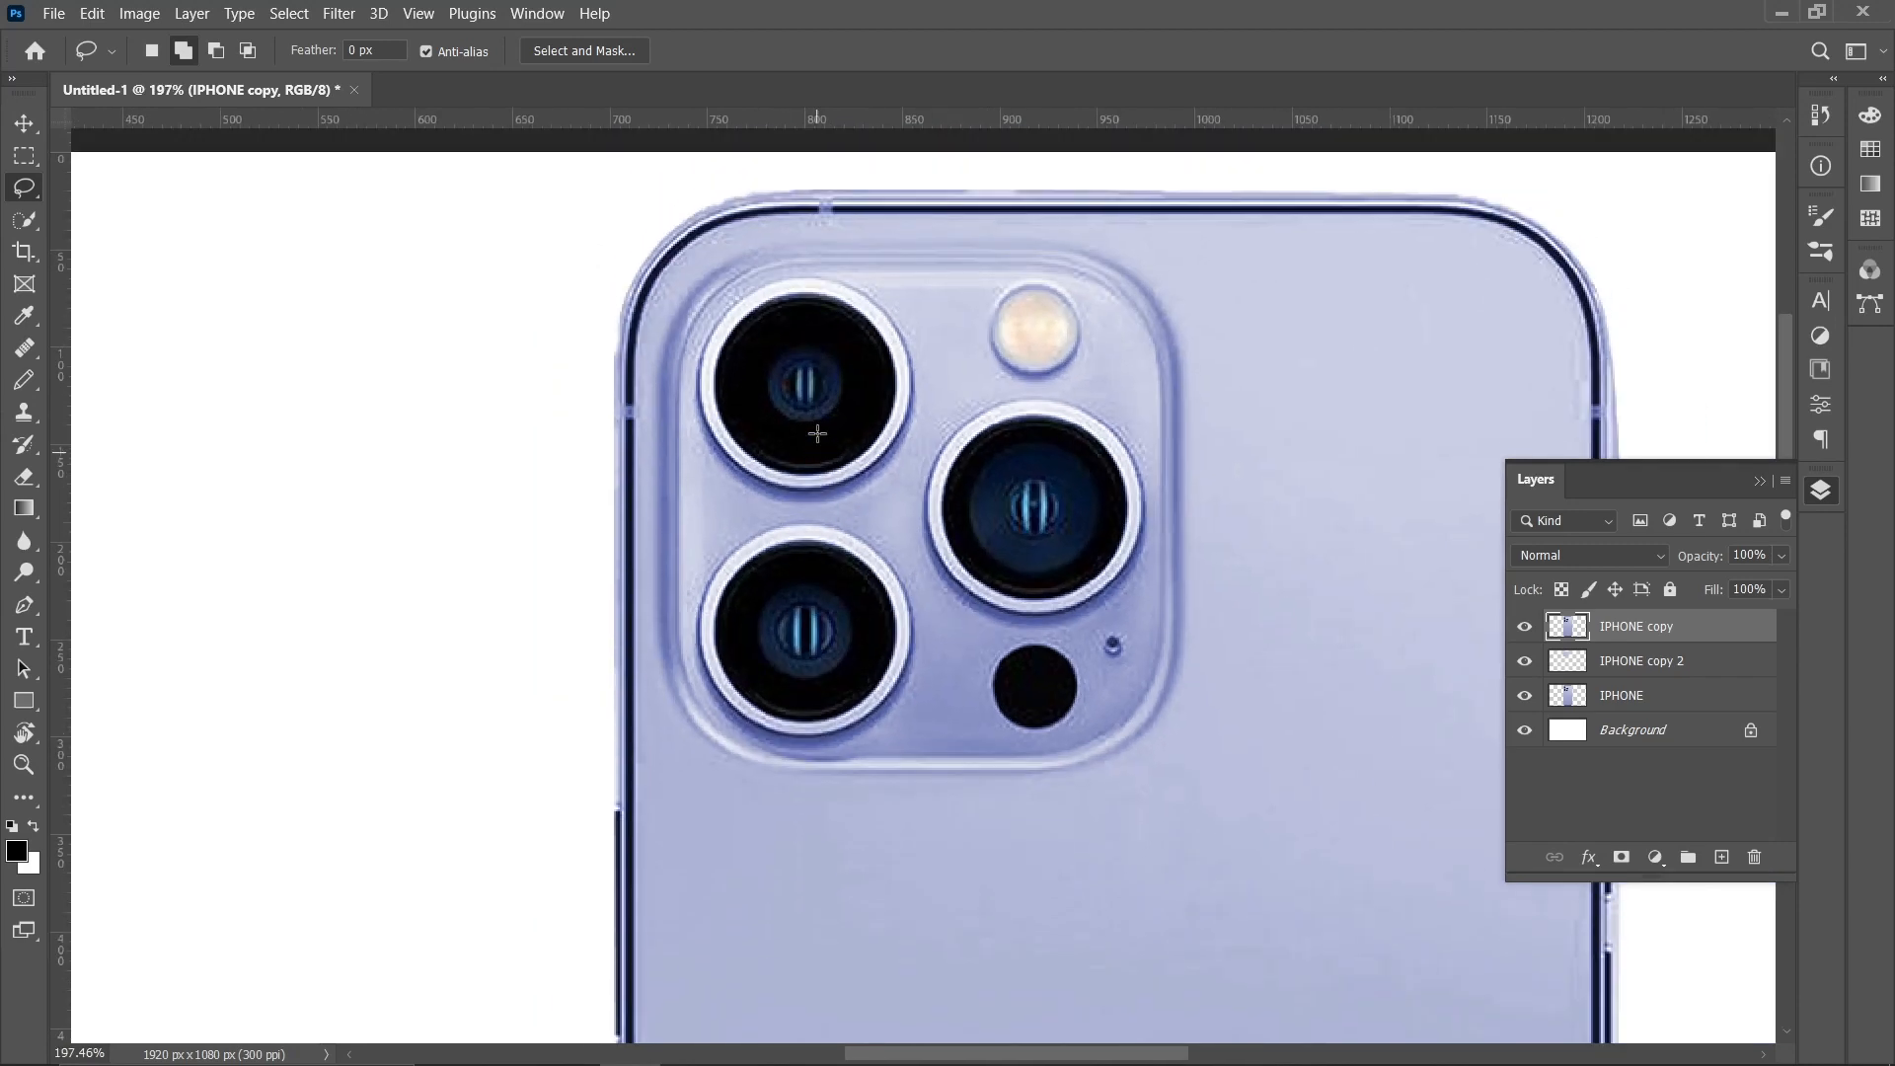
pyautogui.scroll(3, 807, 444)
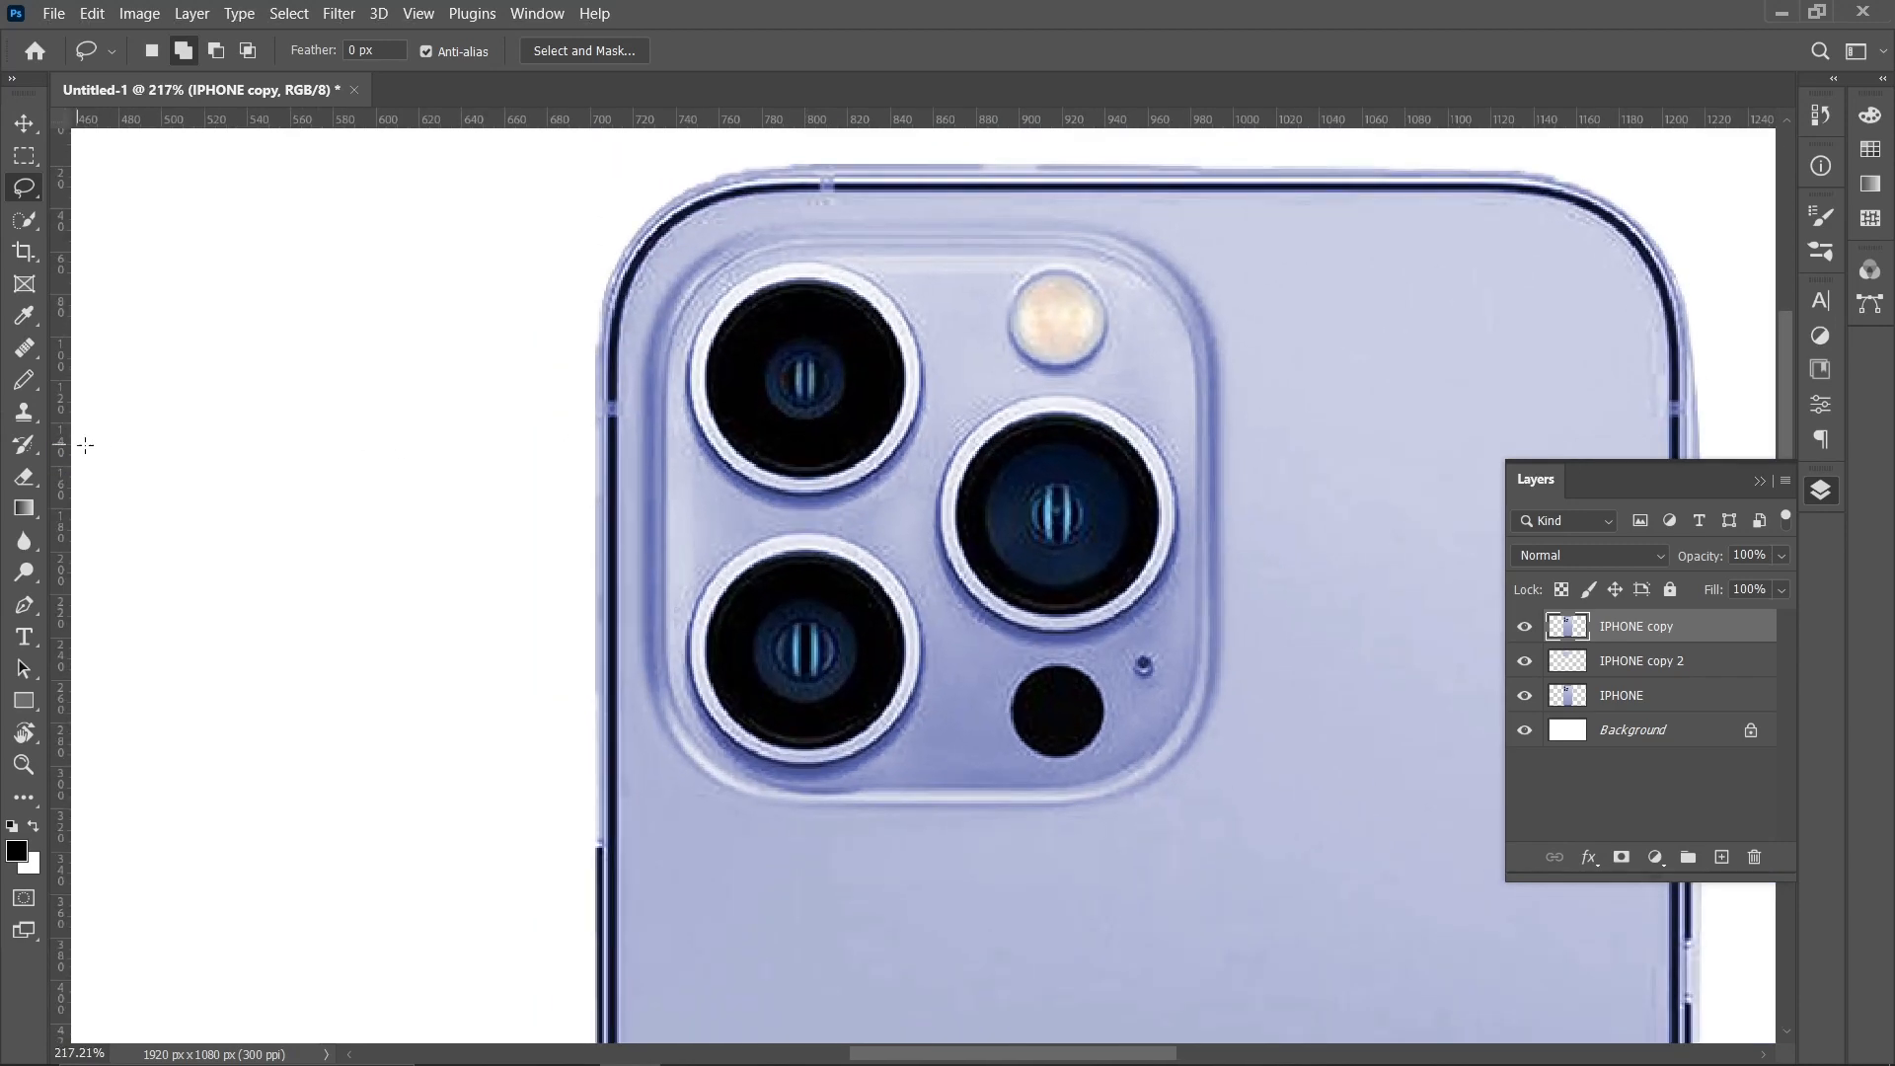
pyautogui.click(24, 123)
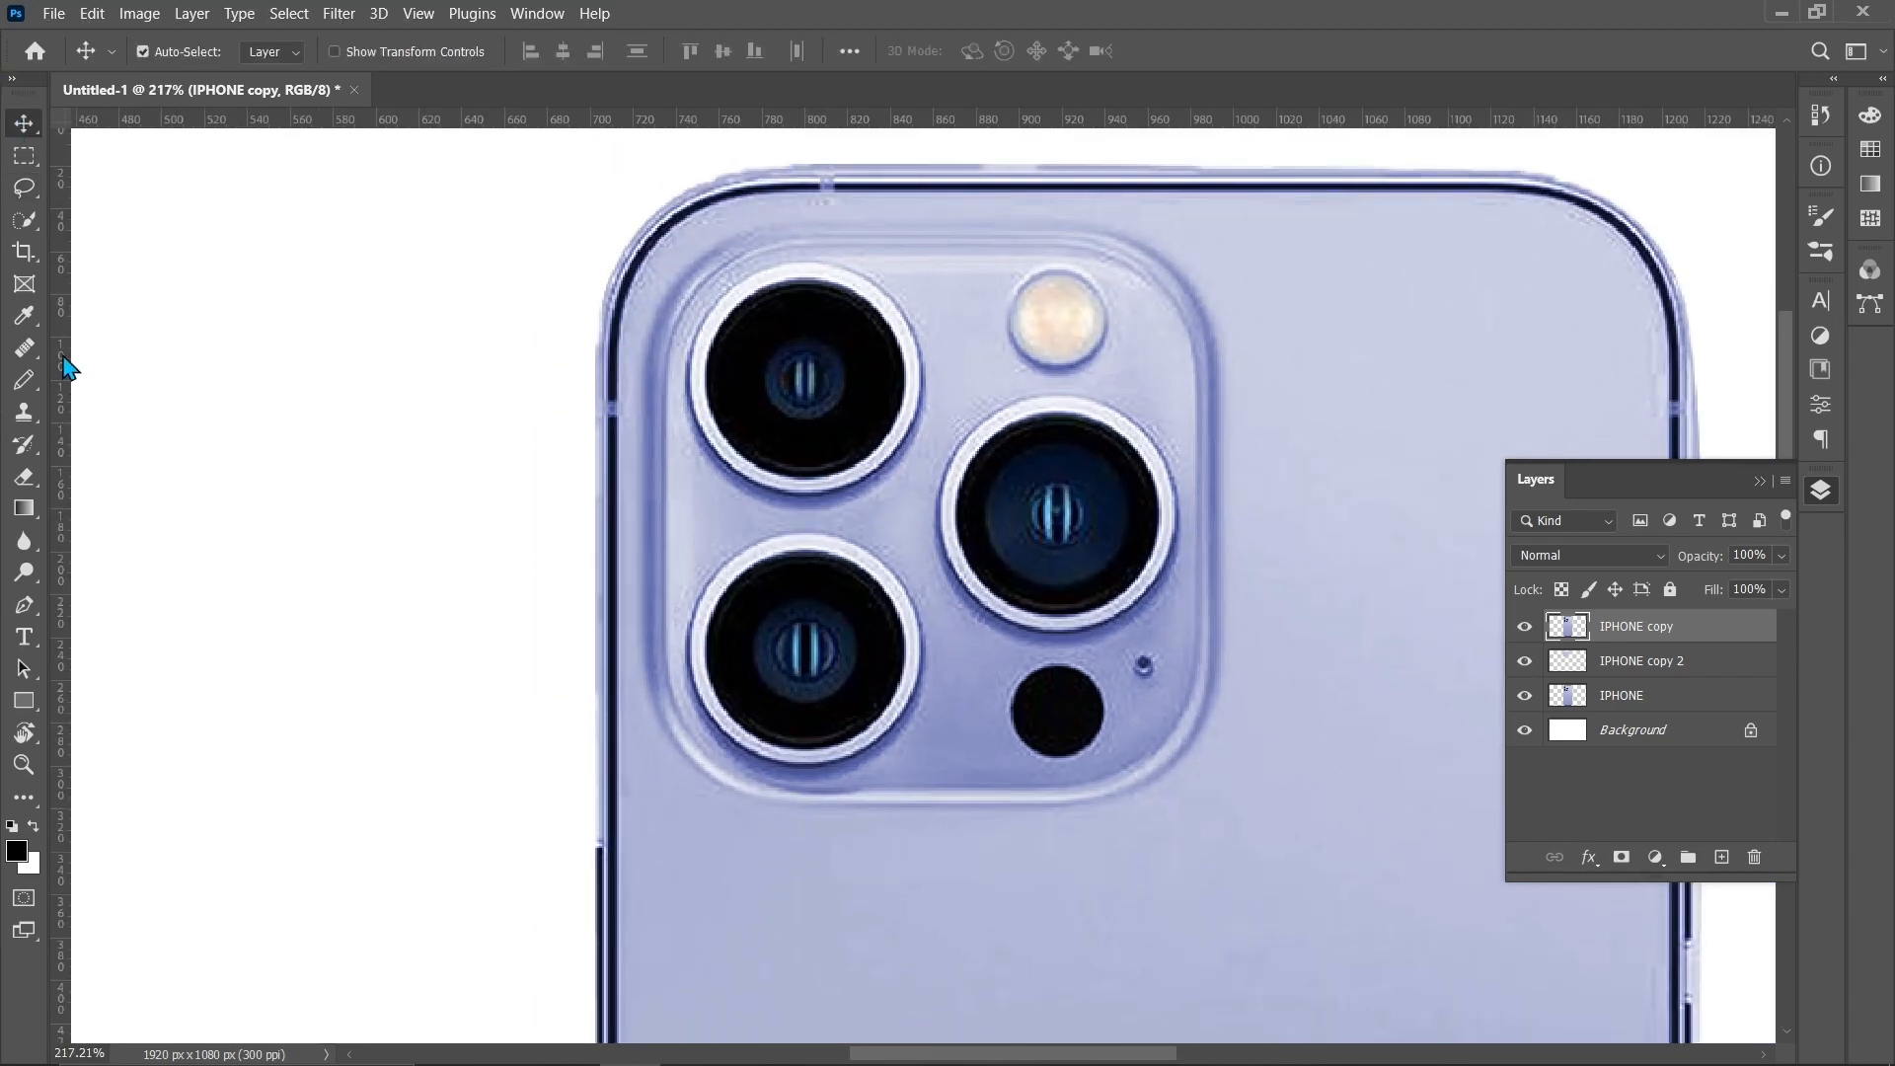
pyautogui.moveTo(63, 367); pyautogui.dragTo(644, 432)
pyautogui.moveTo(63, 472); pyautogui.dragTo(1213, 550)
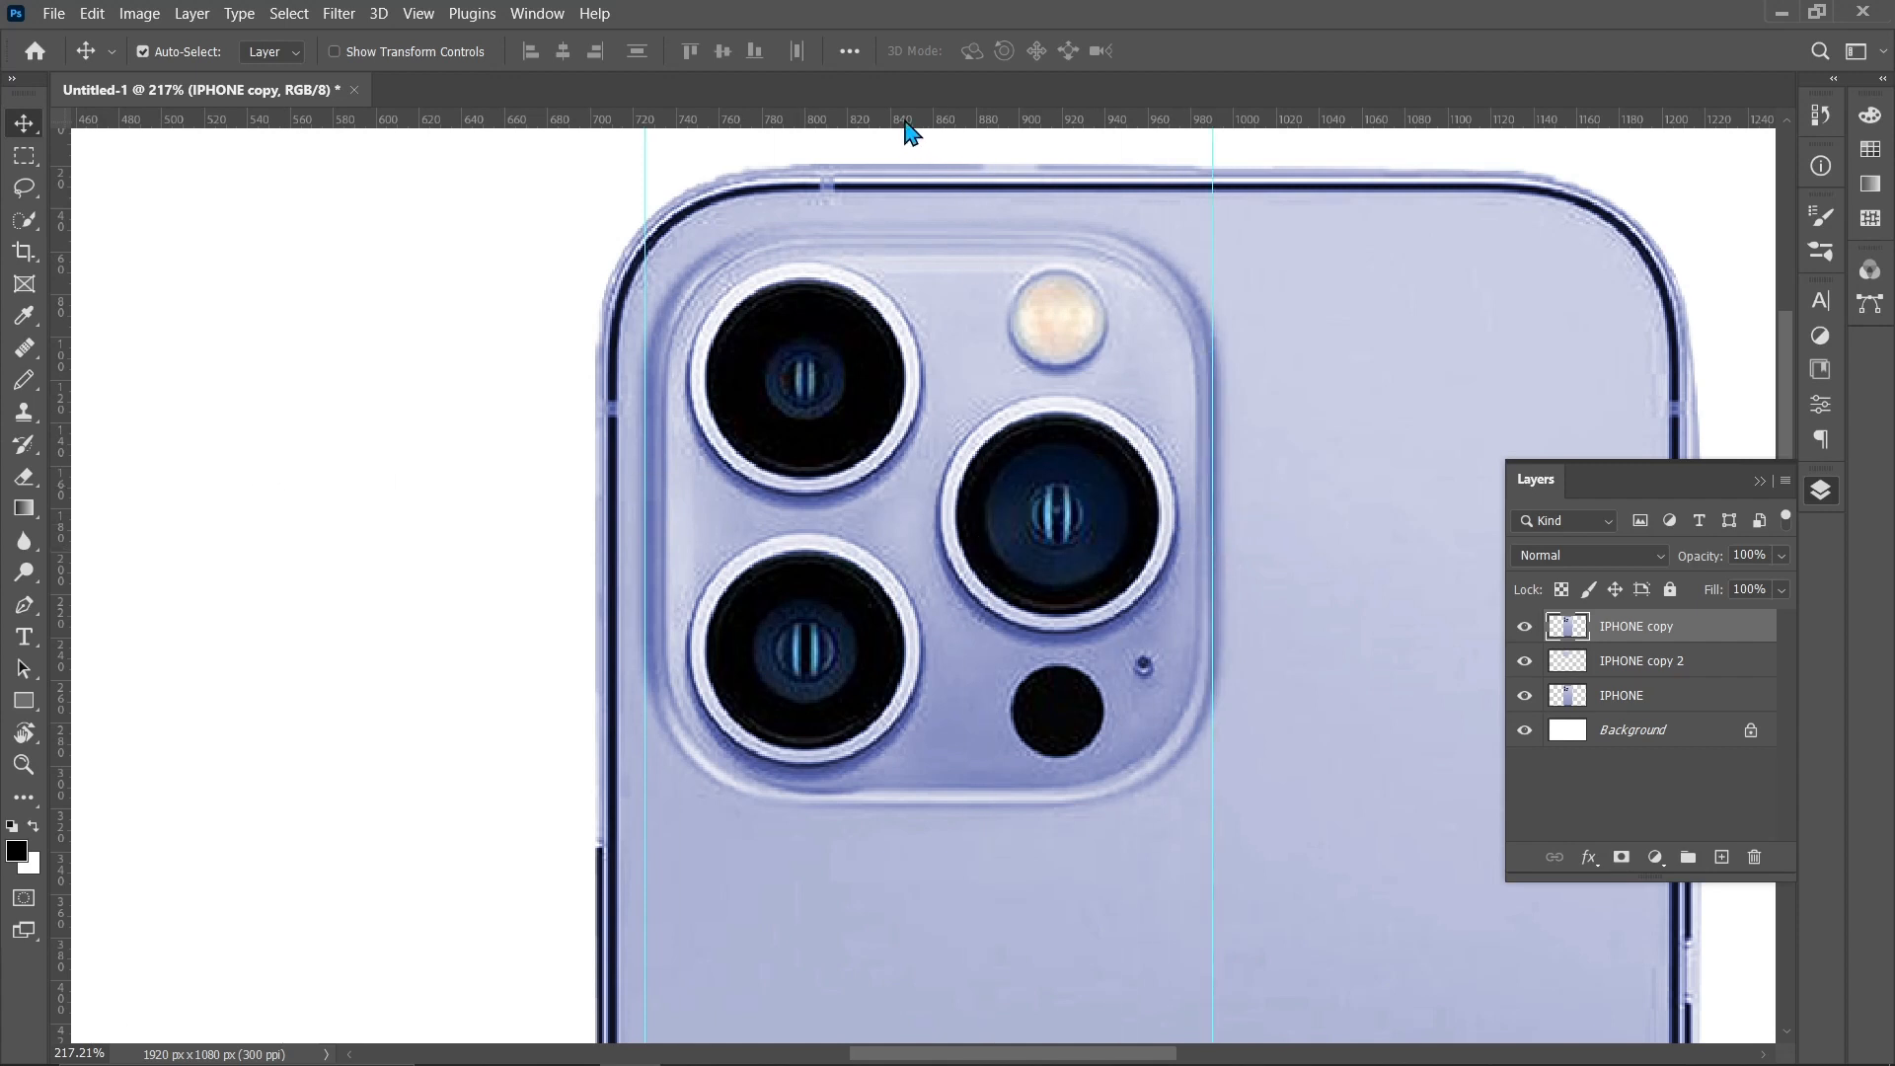
pyautogui.moveTo(909, 123); pyautogui.dragTo(914, 223)
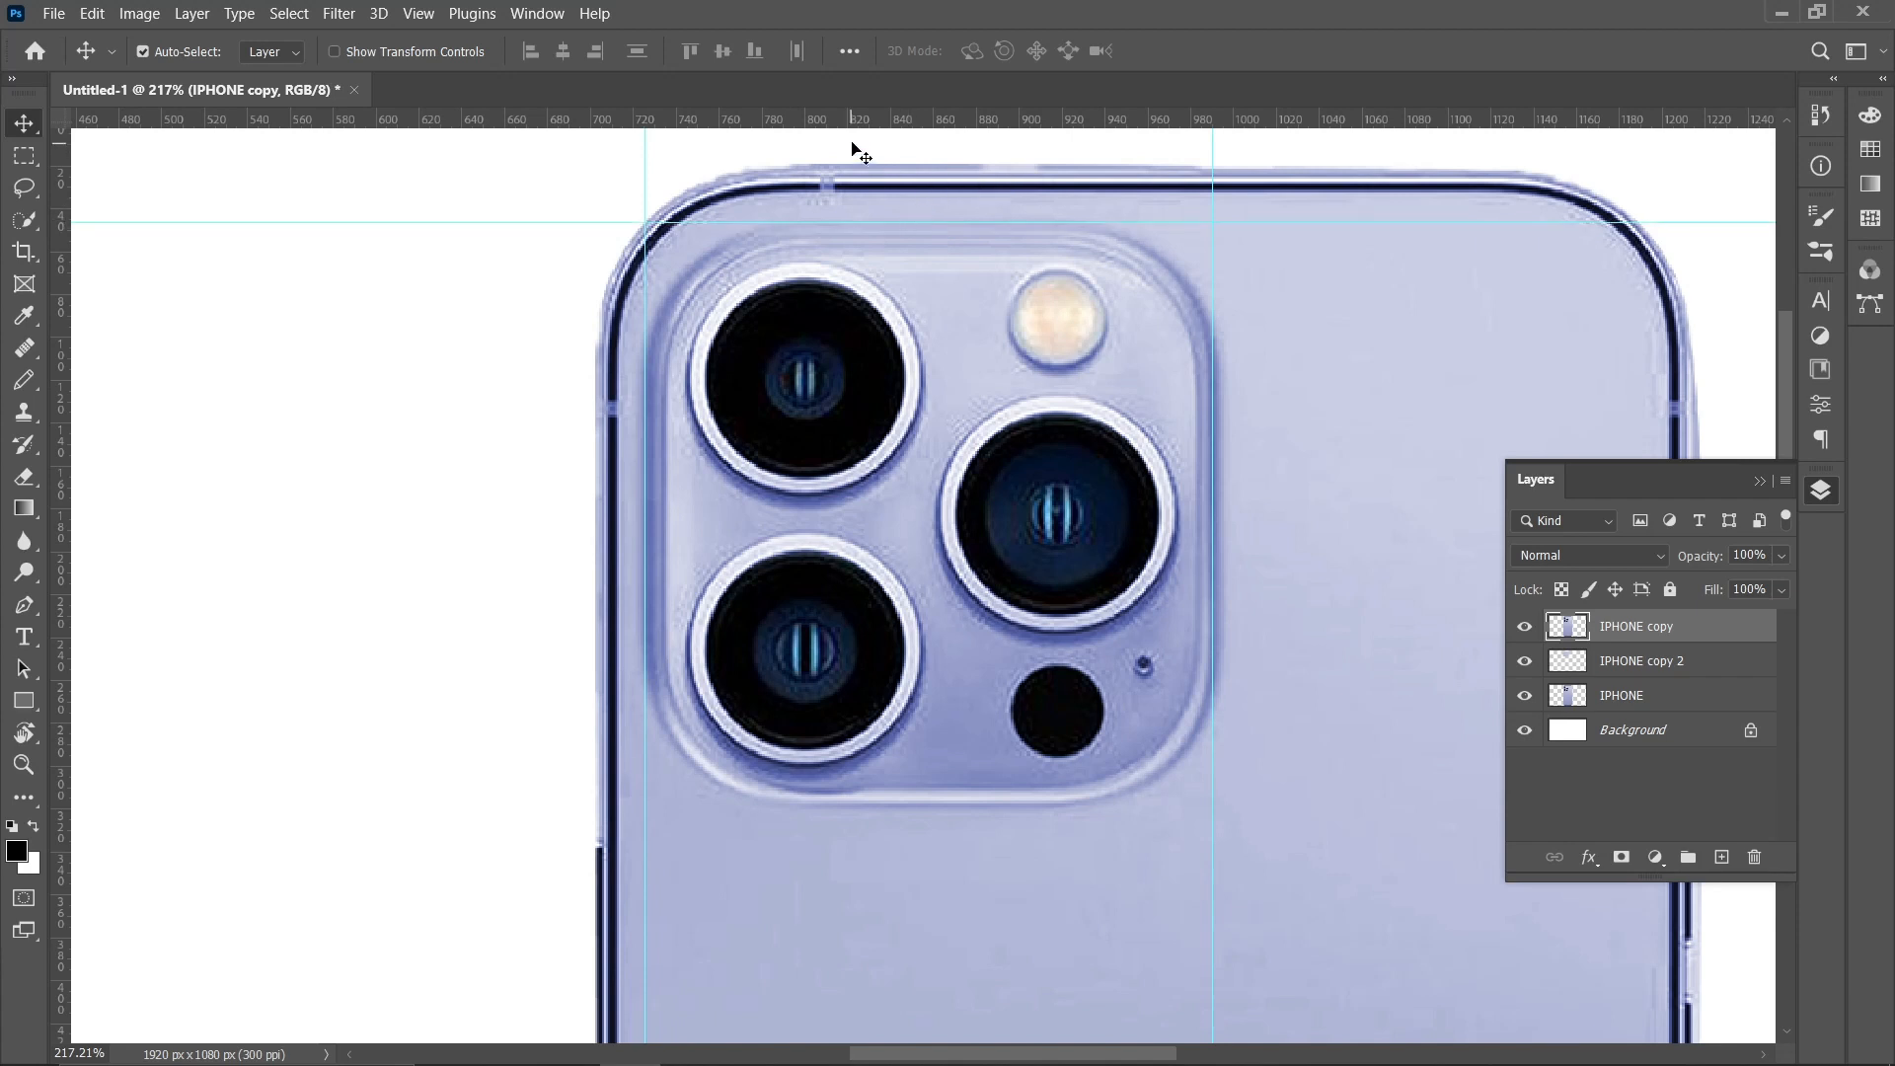
pyautogui.moveTo(792, 121); pyautogui.dragTo(940, 804)
# Trace the camera module's rounded upper-left corner with the Curvature Pen tool, from the vertical guide to the top guide
pyautogui.scroll(3, 648, 564)
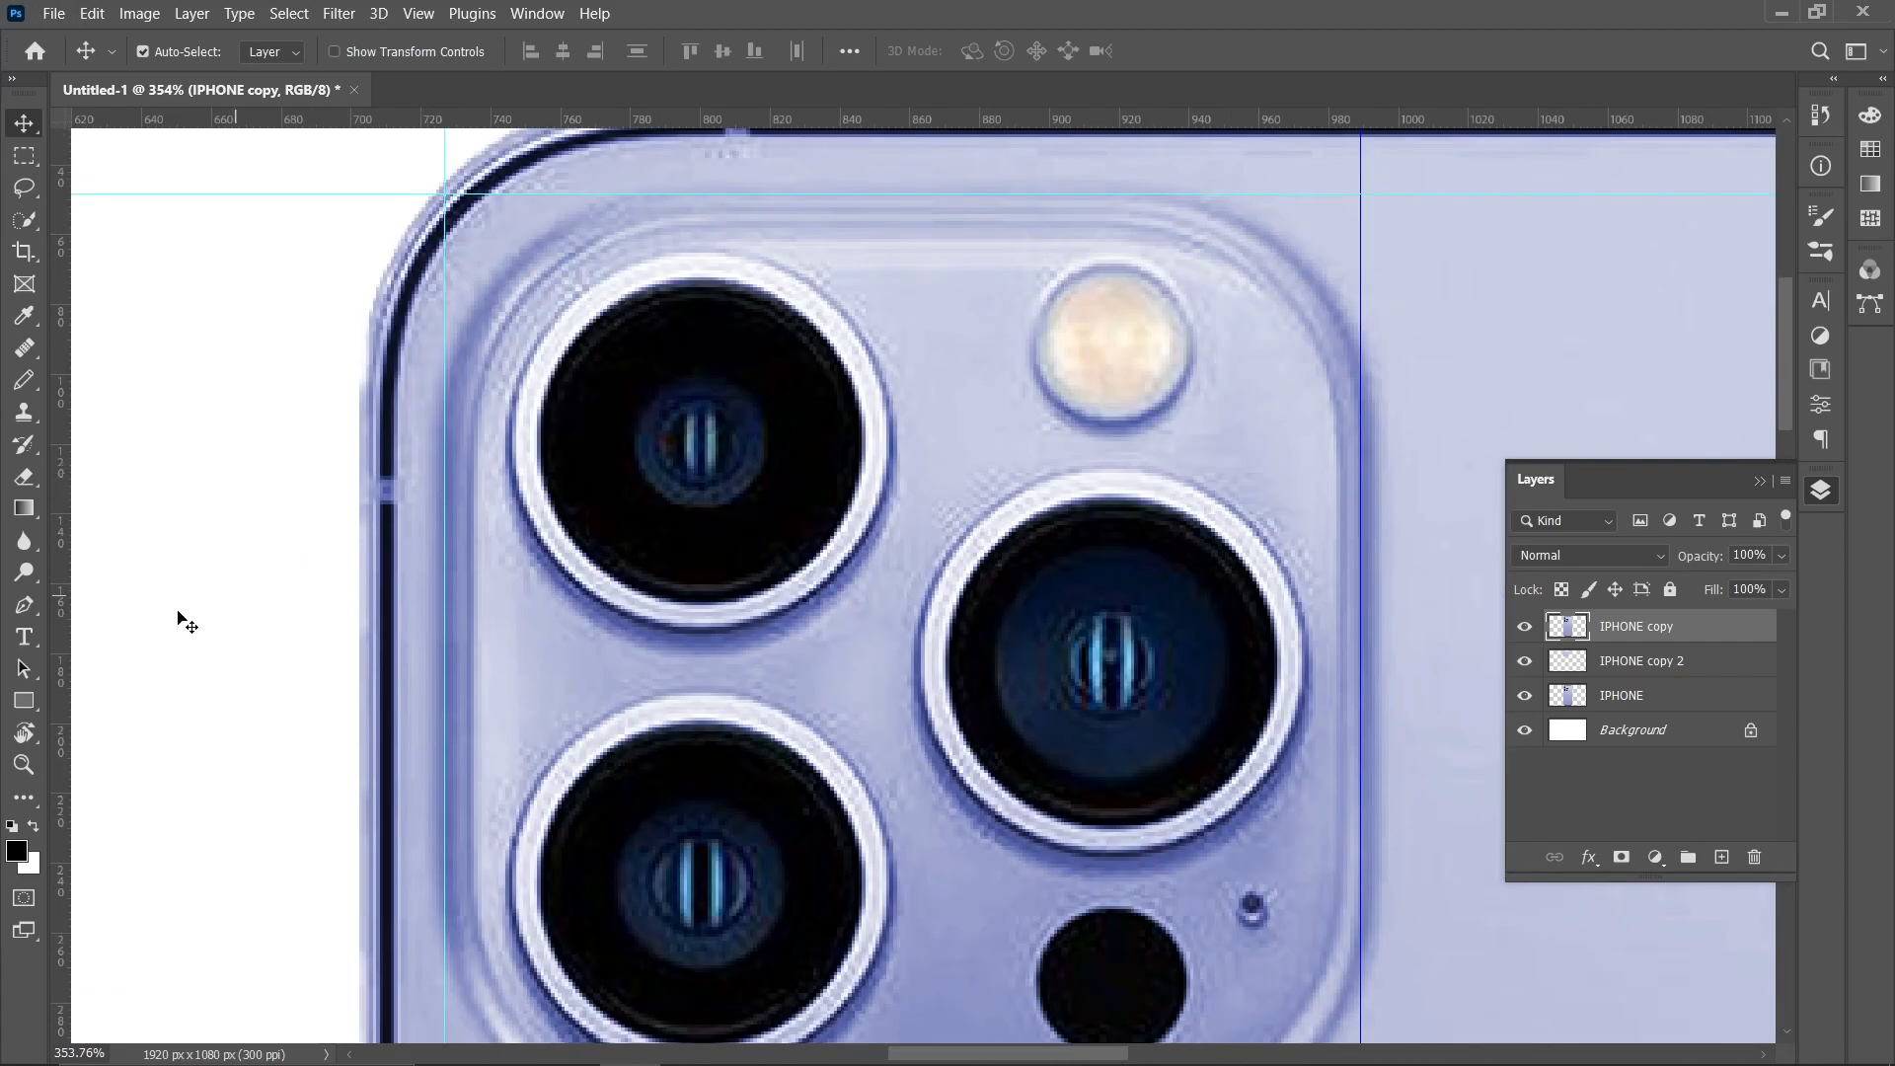
pyautogui.click(33, 609)
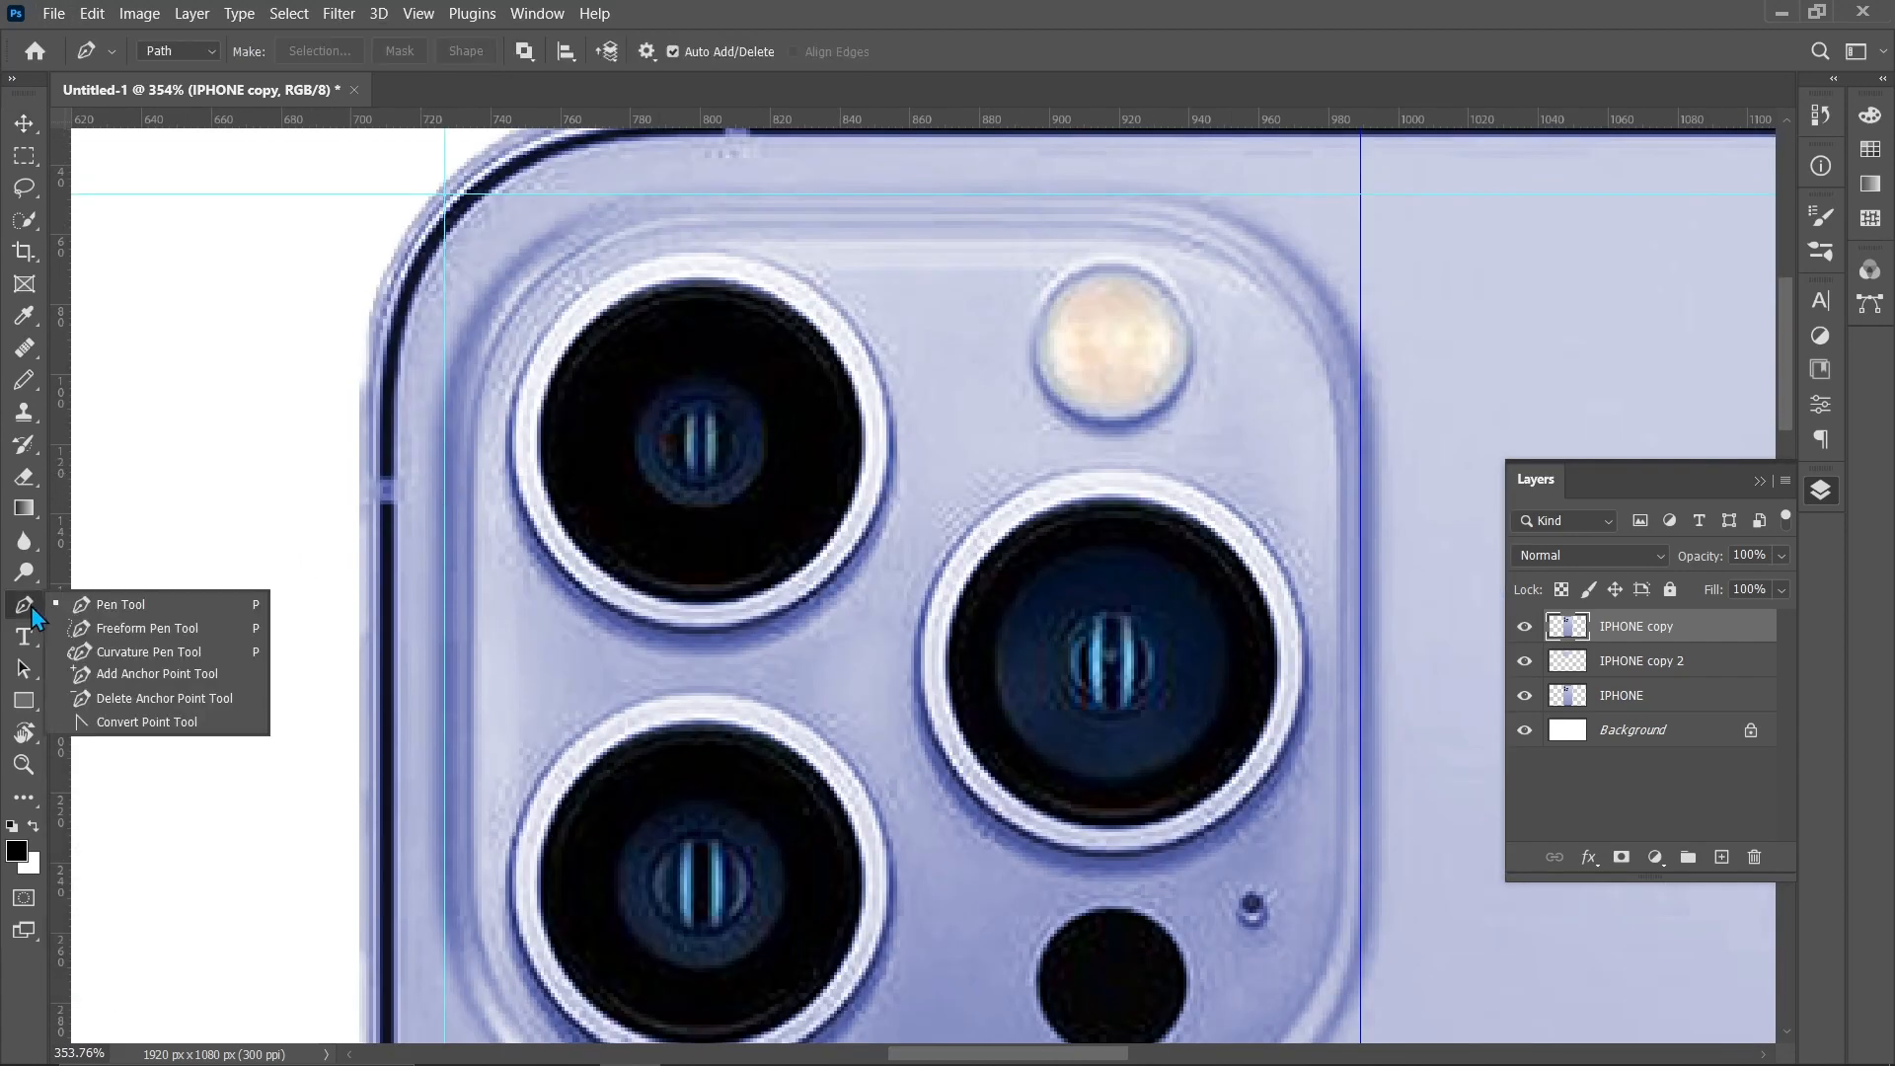
pyautogui.click(148, 652)
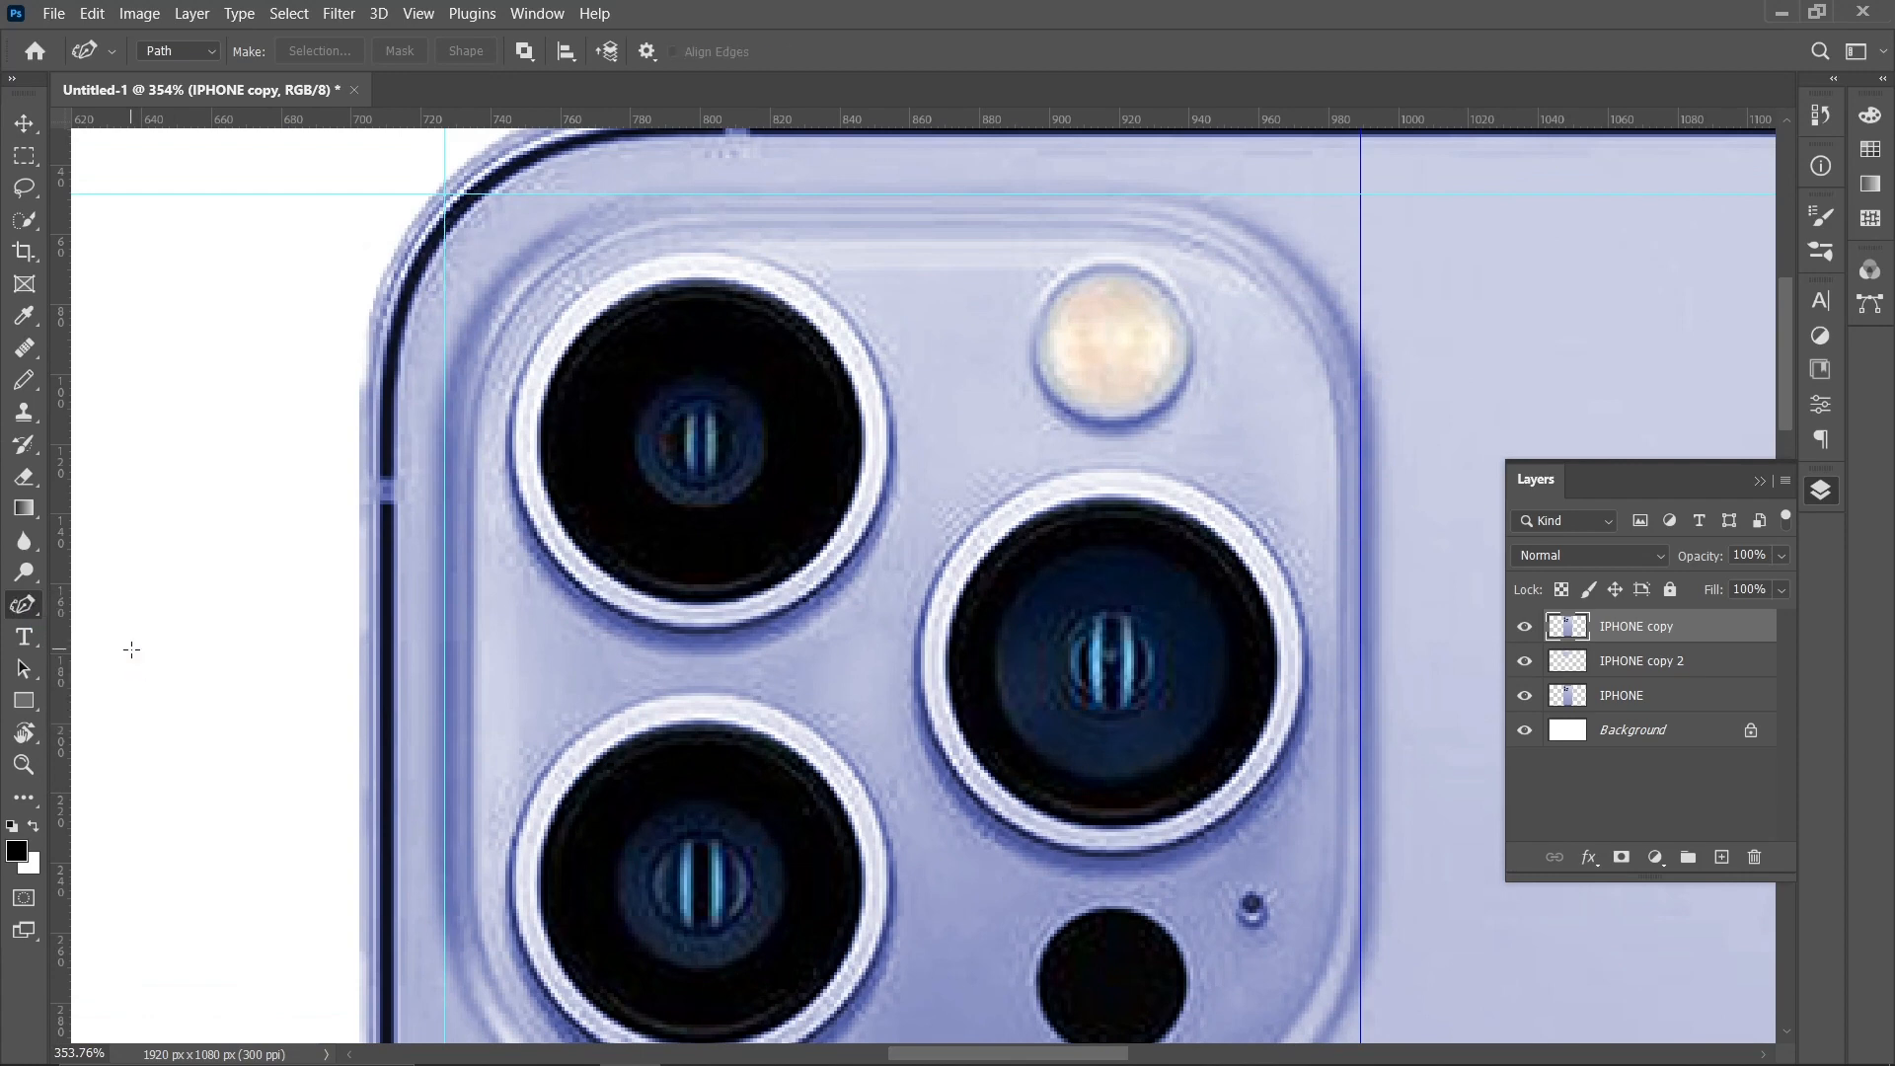
pyautogui.scroll(1, 523, 439)
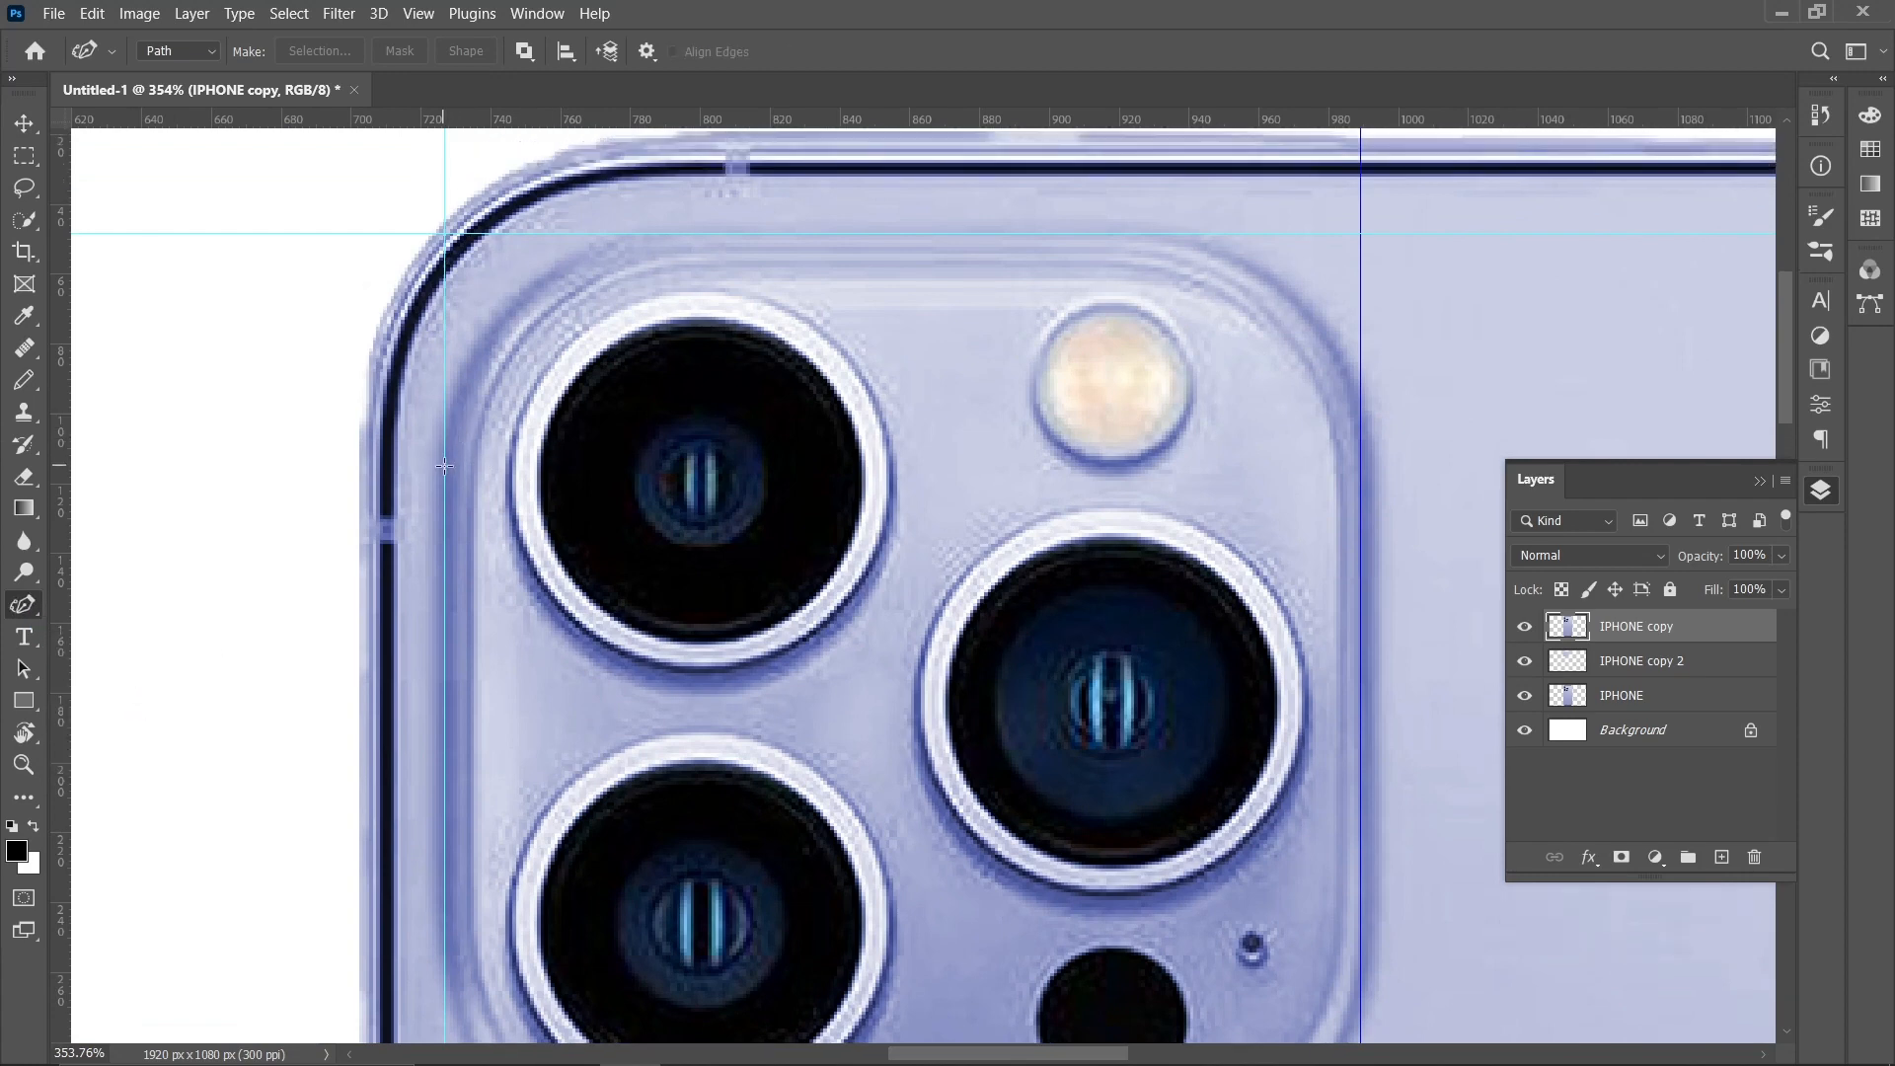
pyautogui.scroll(2, 444, 466)
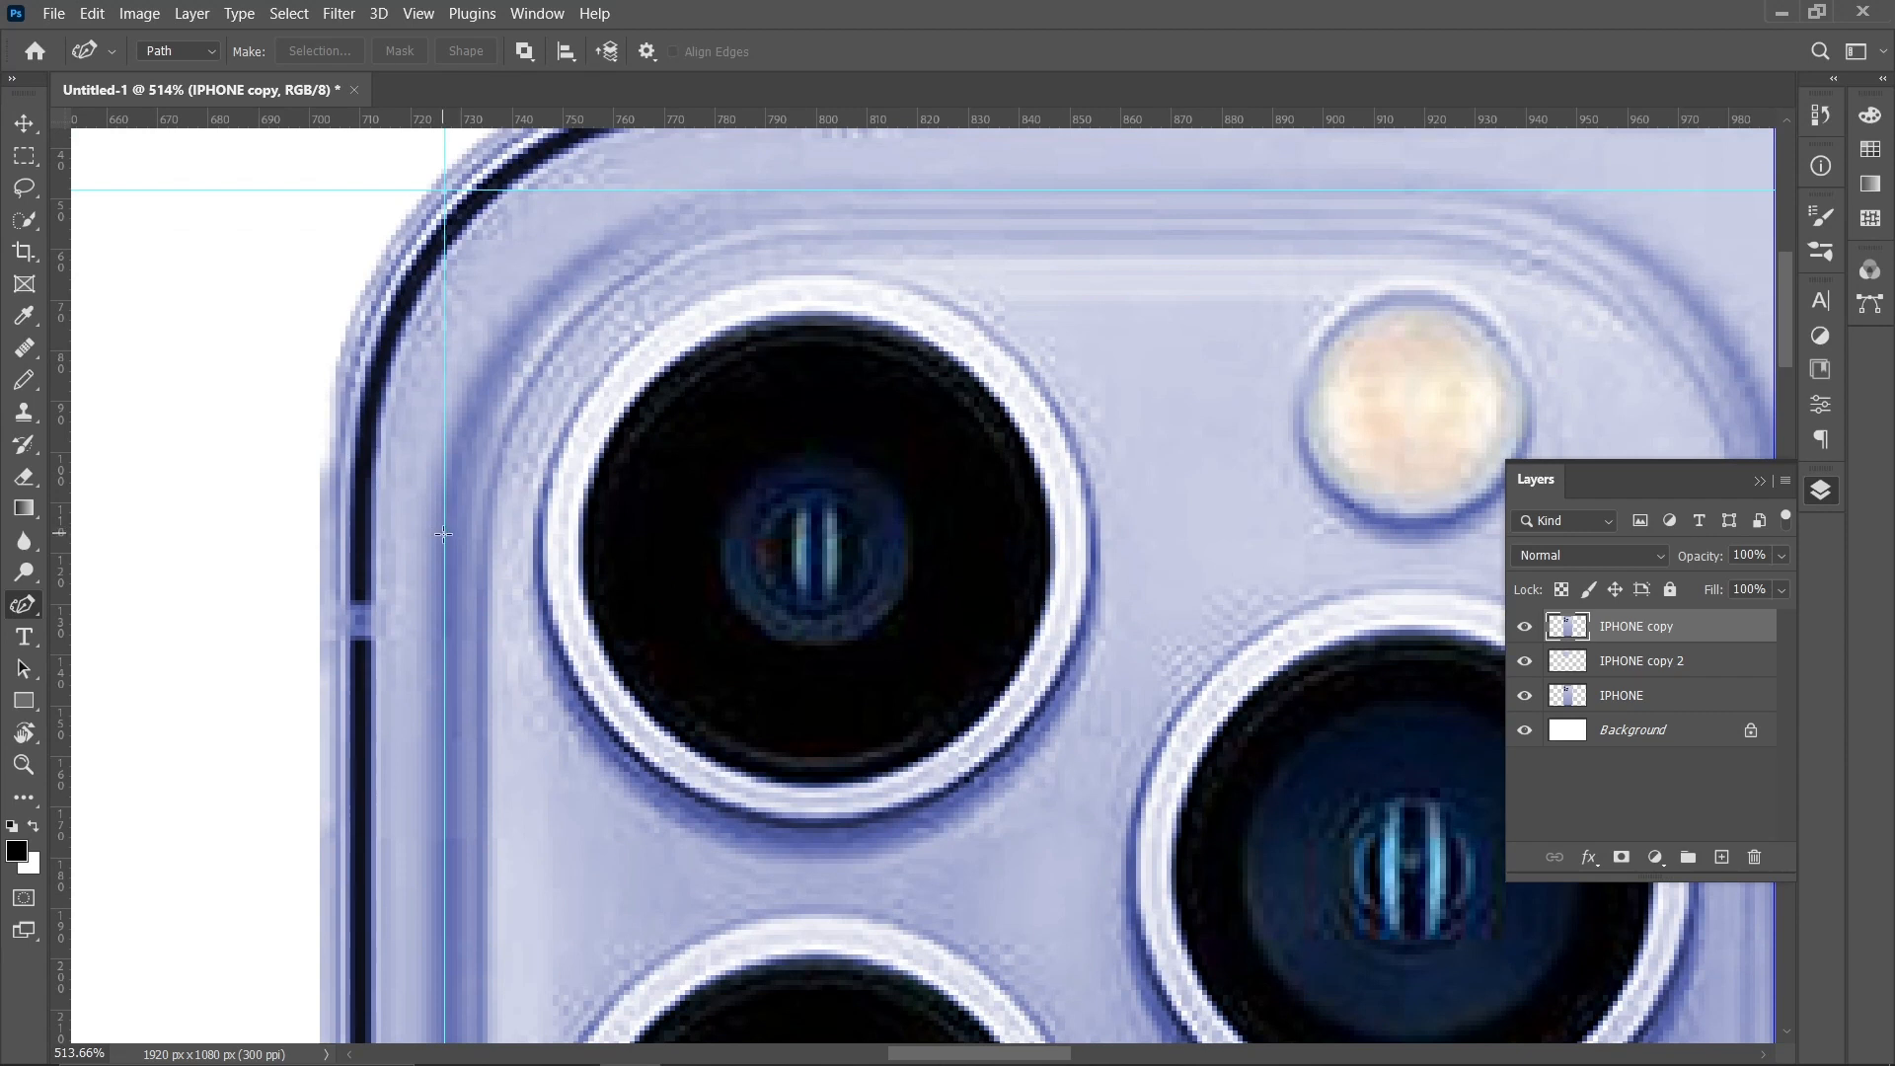
pyautogui.click(444, 529)
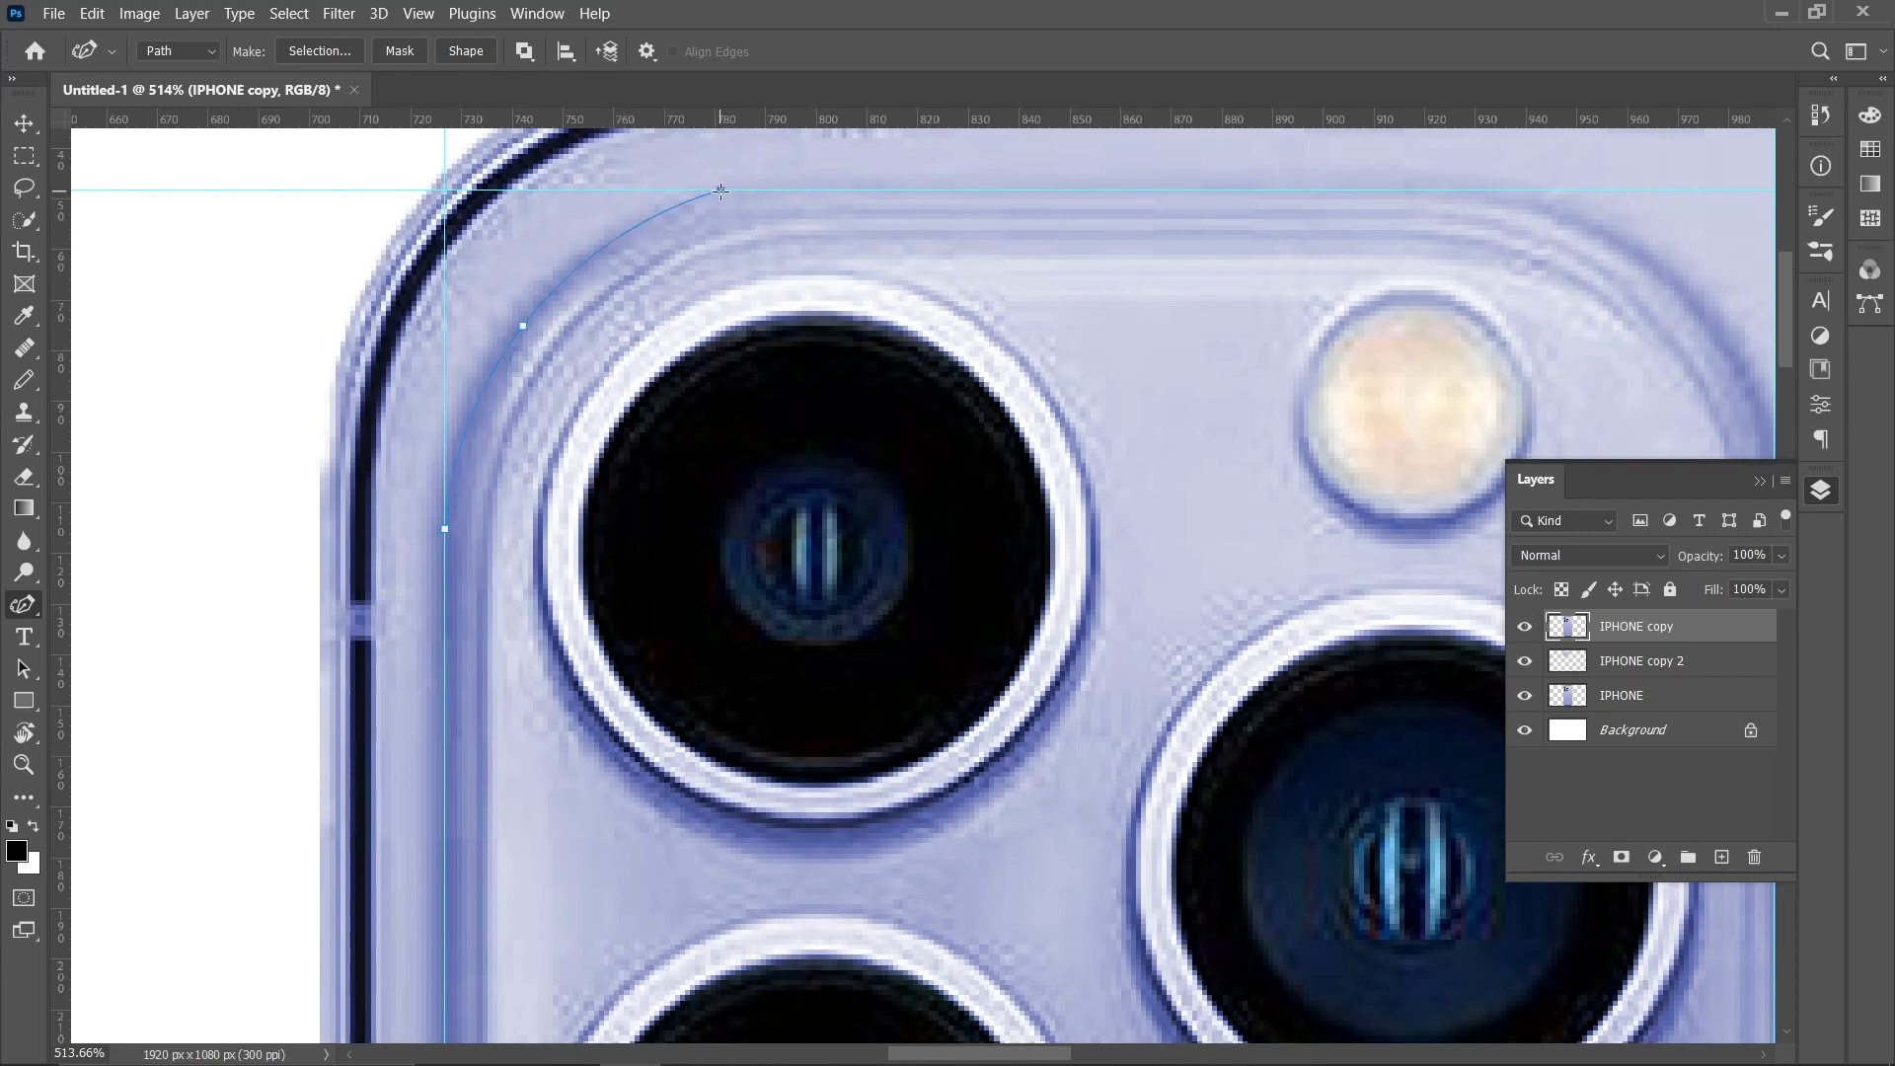
# Extend the path with a straight Pen tool segment along the top guide to the start of the module's upper-right corner
pyautogui.scroll(-3, 722, 191)
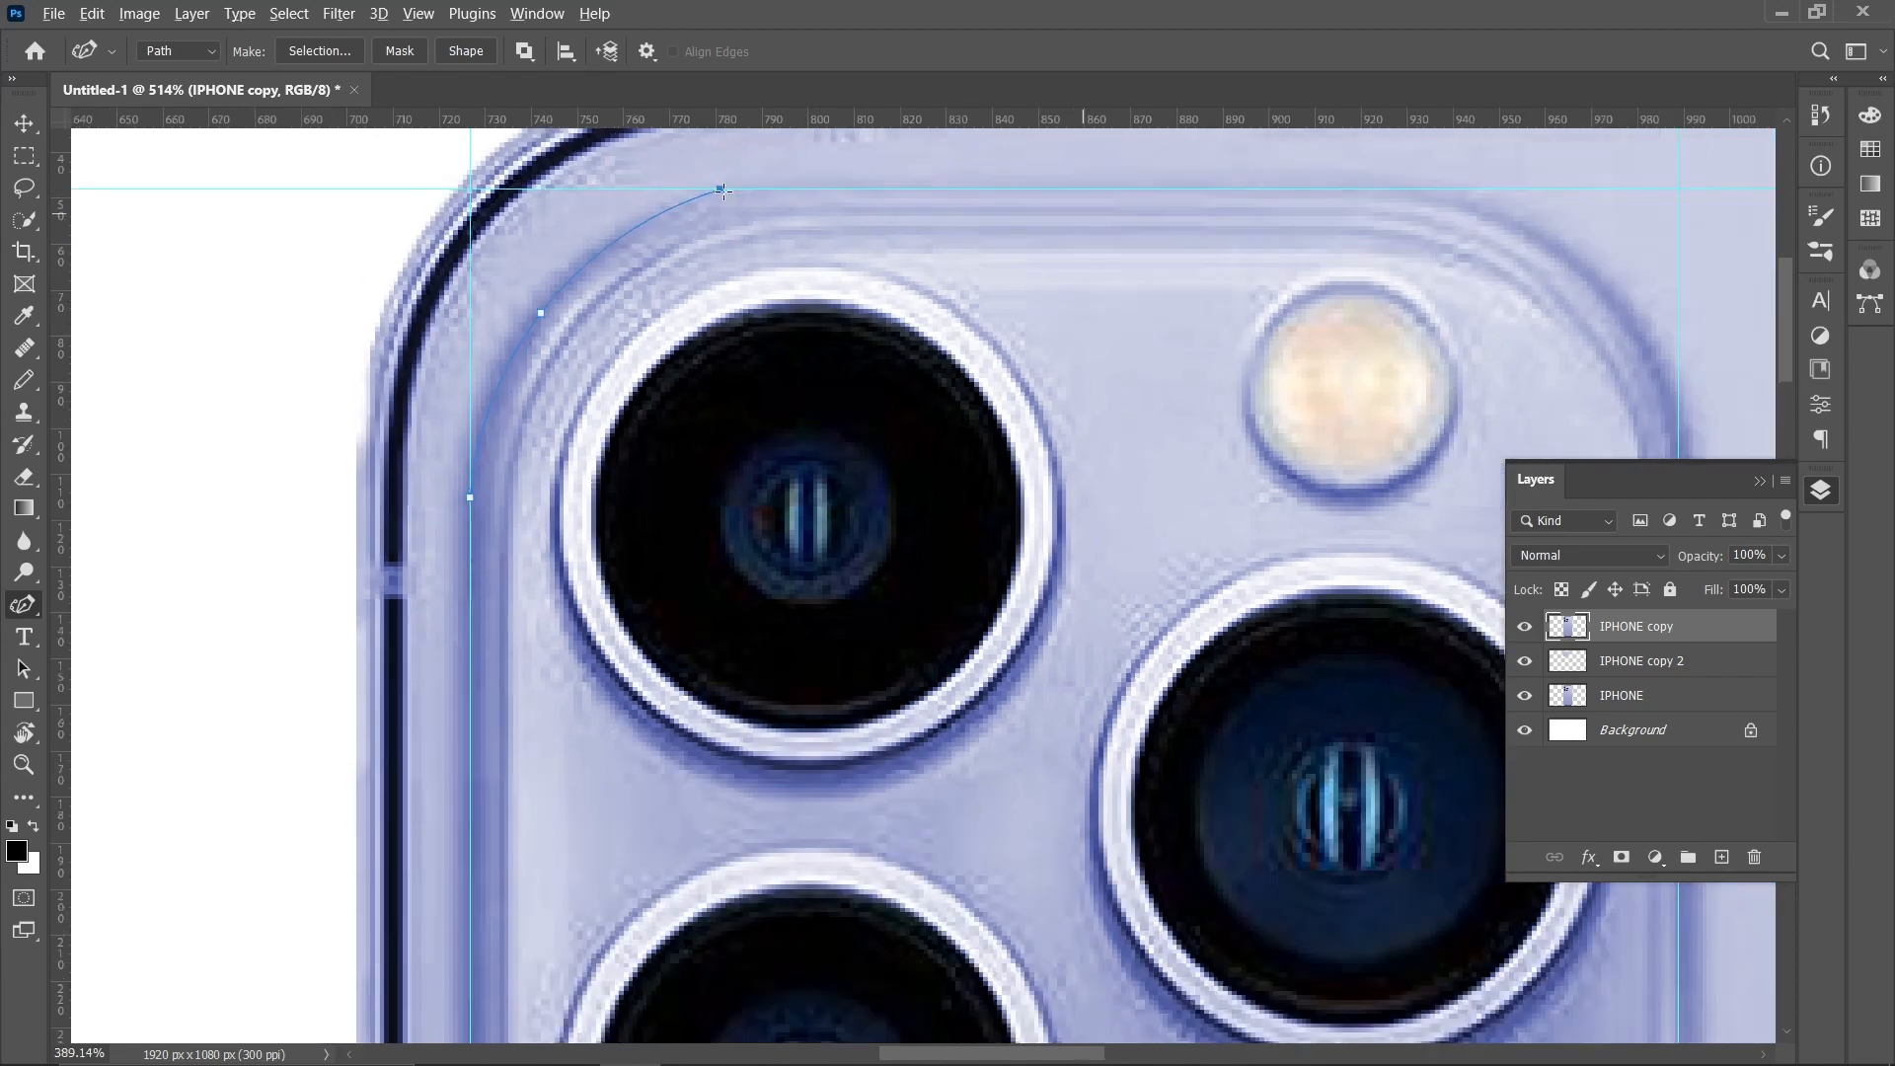
pyautogui.rightClick(24, 604)
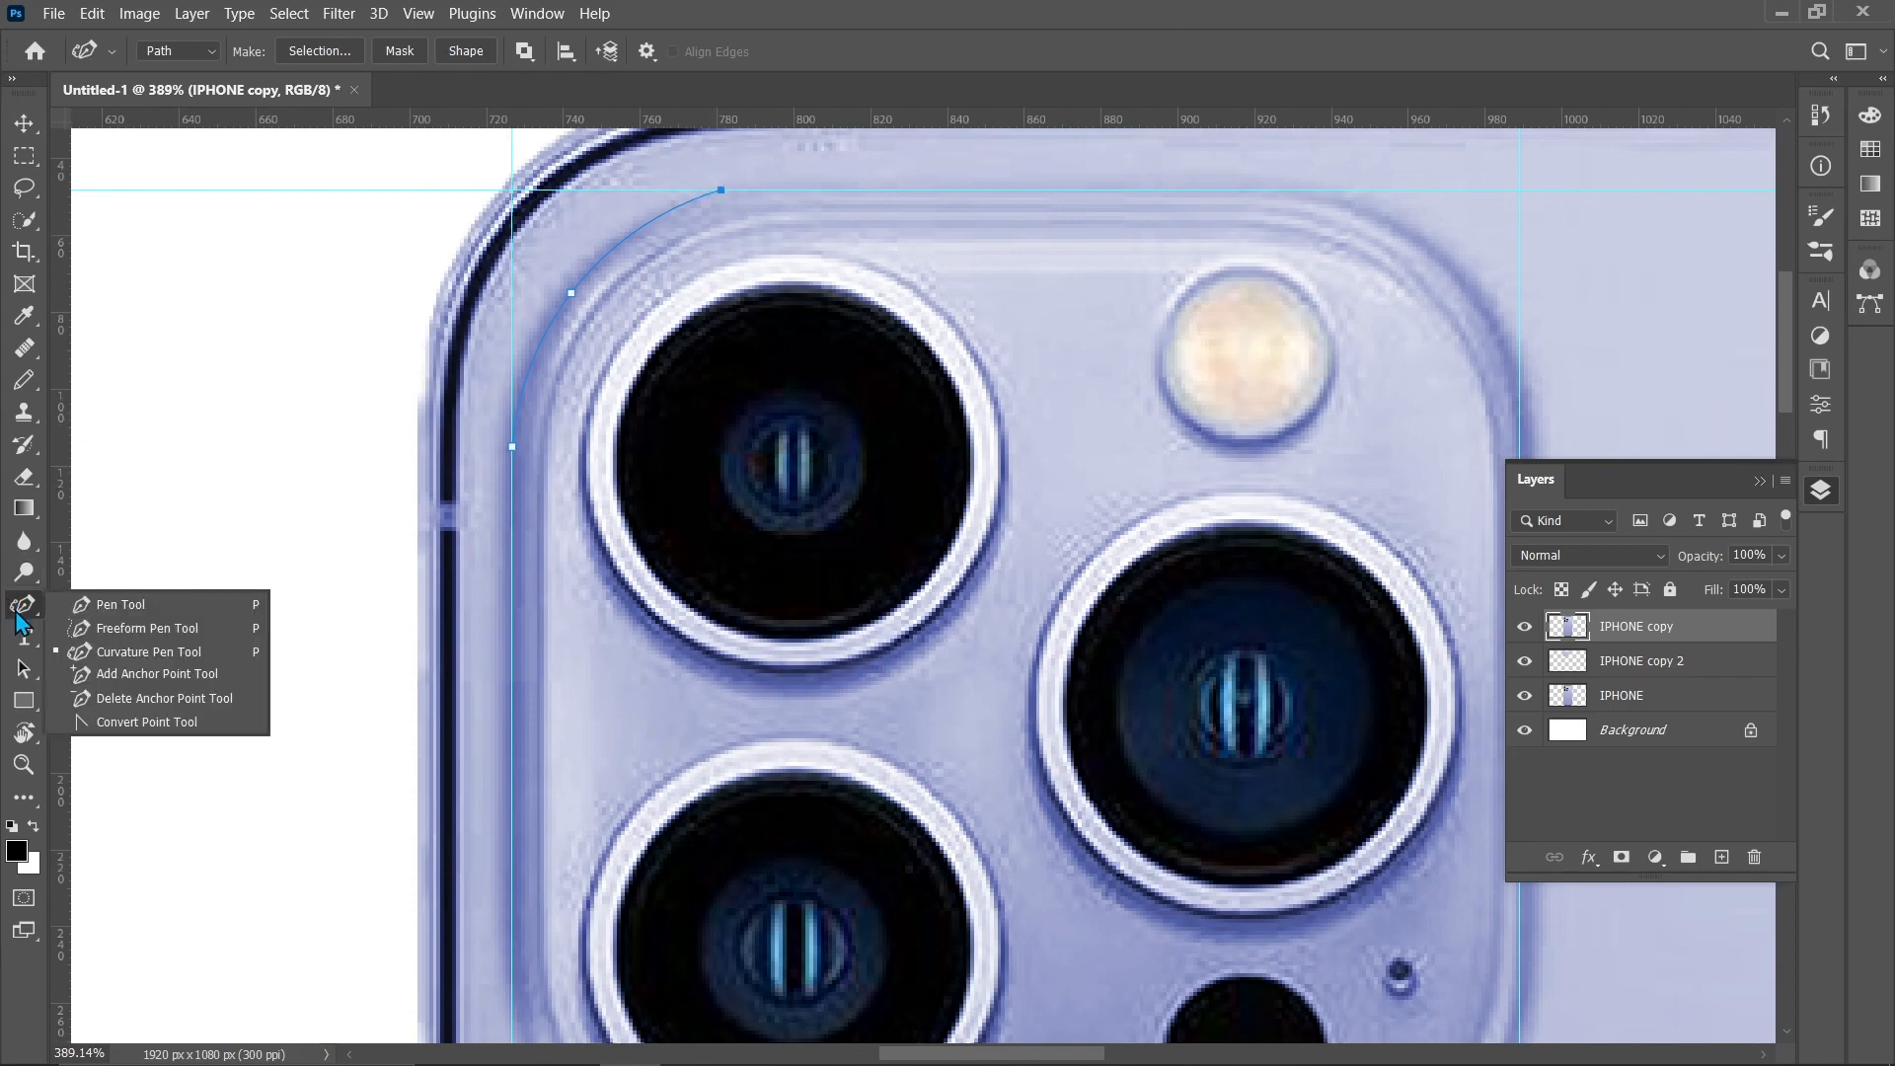
pyautogui.click(131, 606)
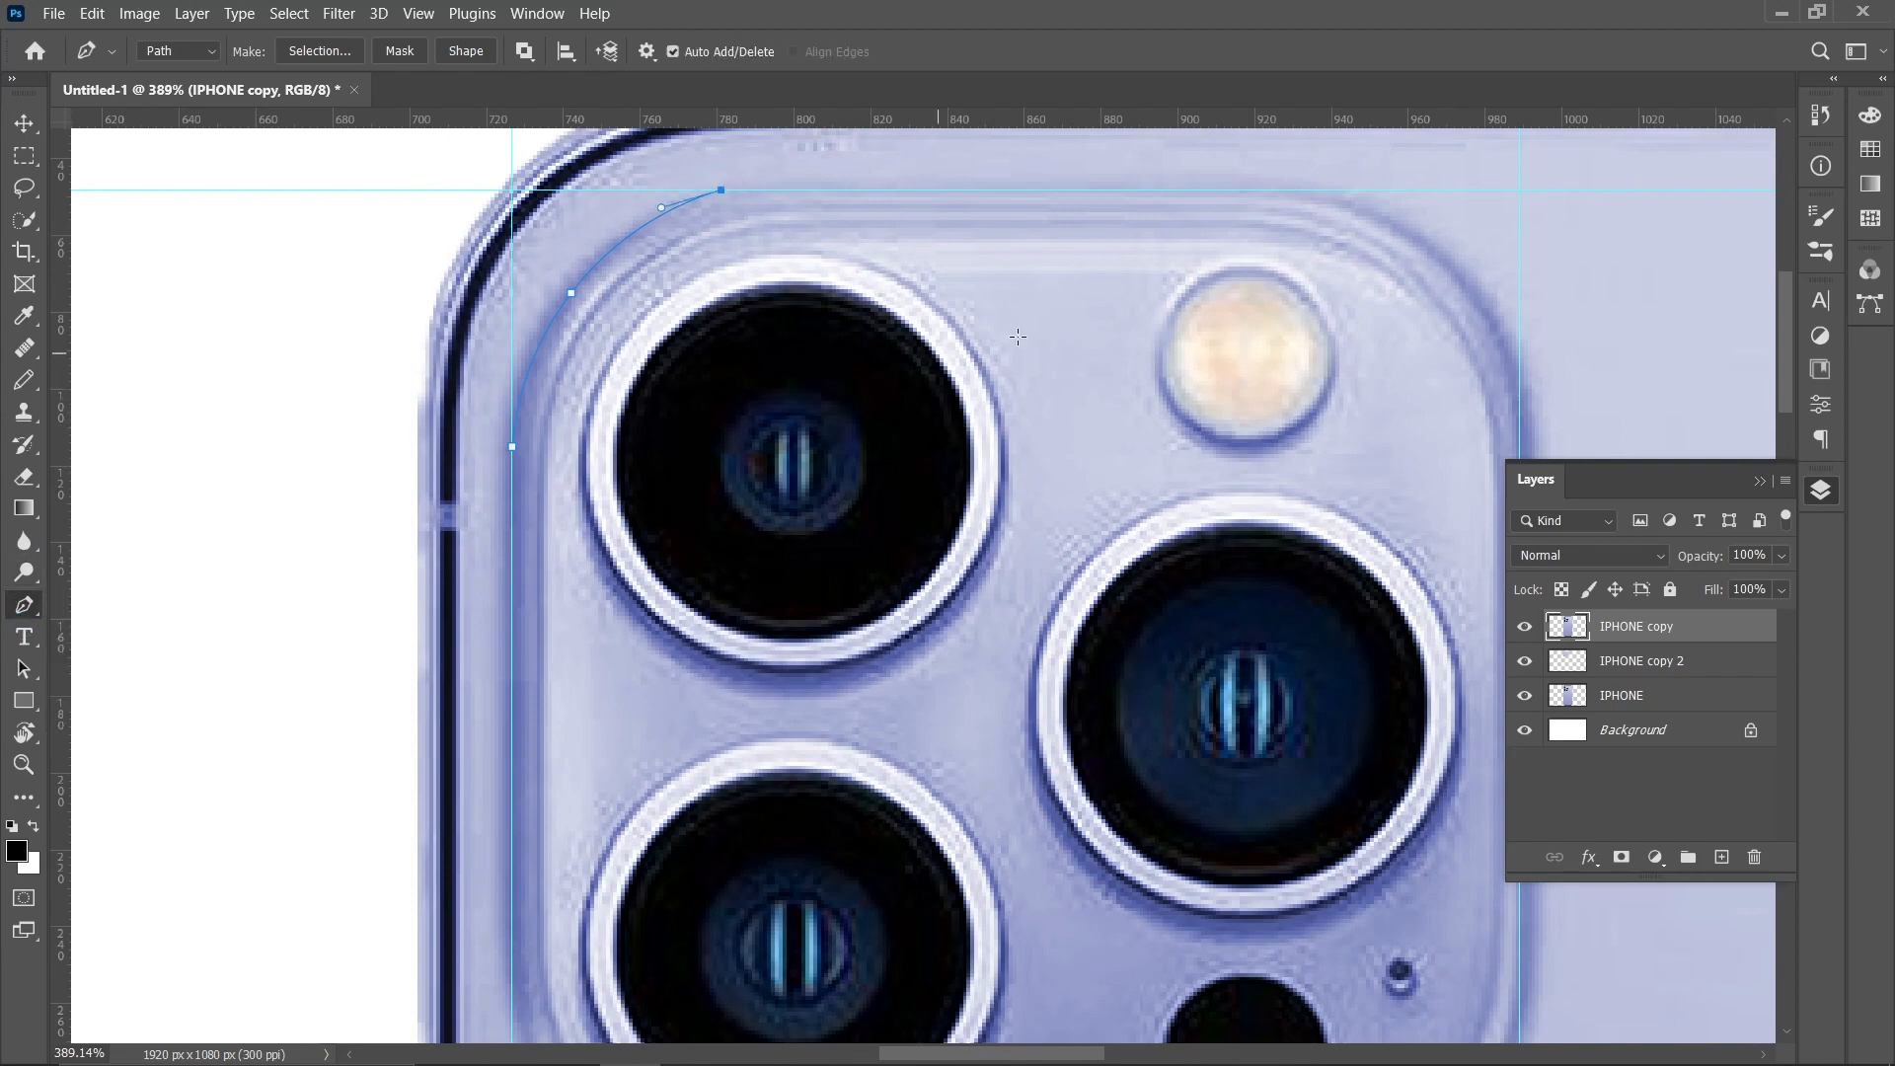
pyautogui.scroll(3, 1341, 192)
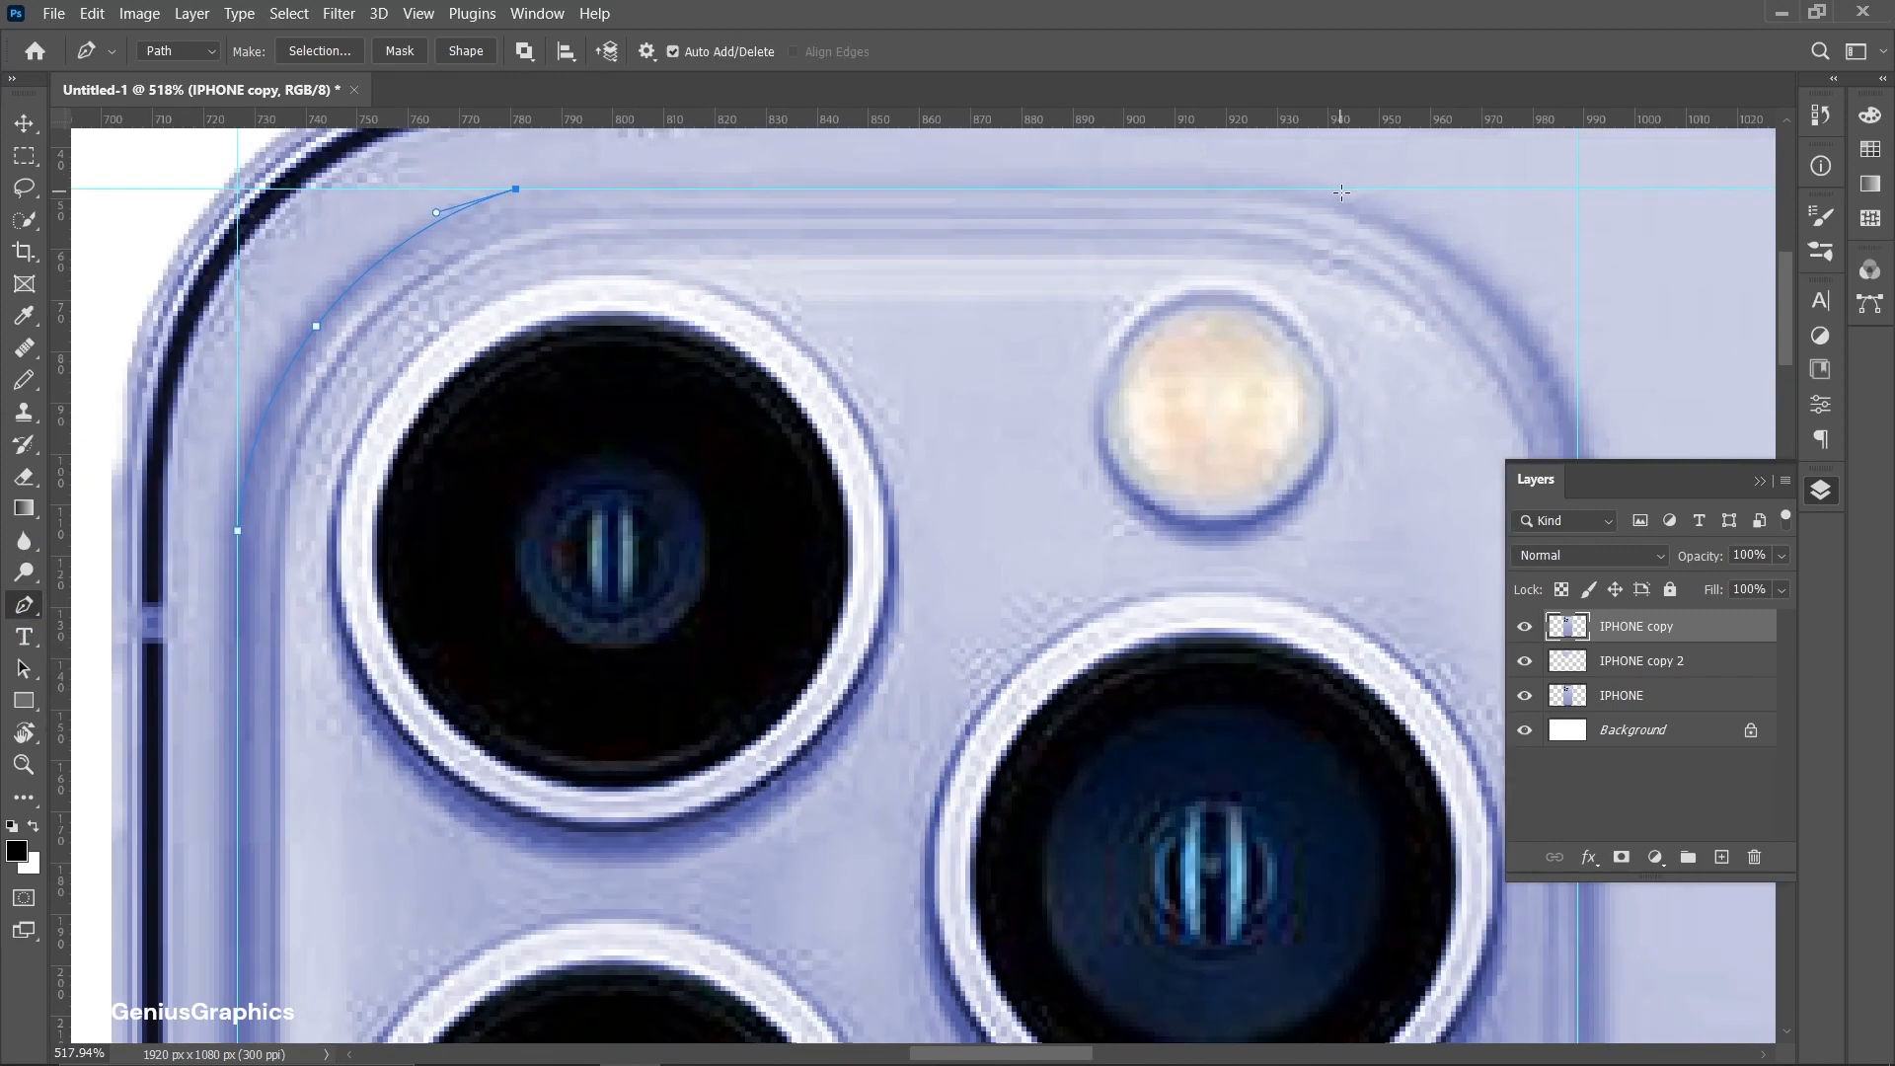
pyautogui.click(1275, 190)
# Trace the camera module's rounded upper-right corner with the Curvature Pen tool, from the top guide to the right vertical guide
pyautogui.rightClick(23, 605)
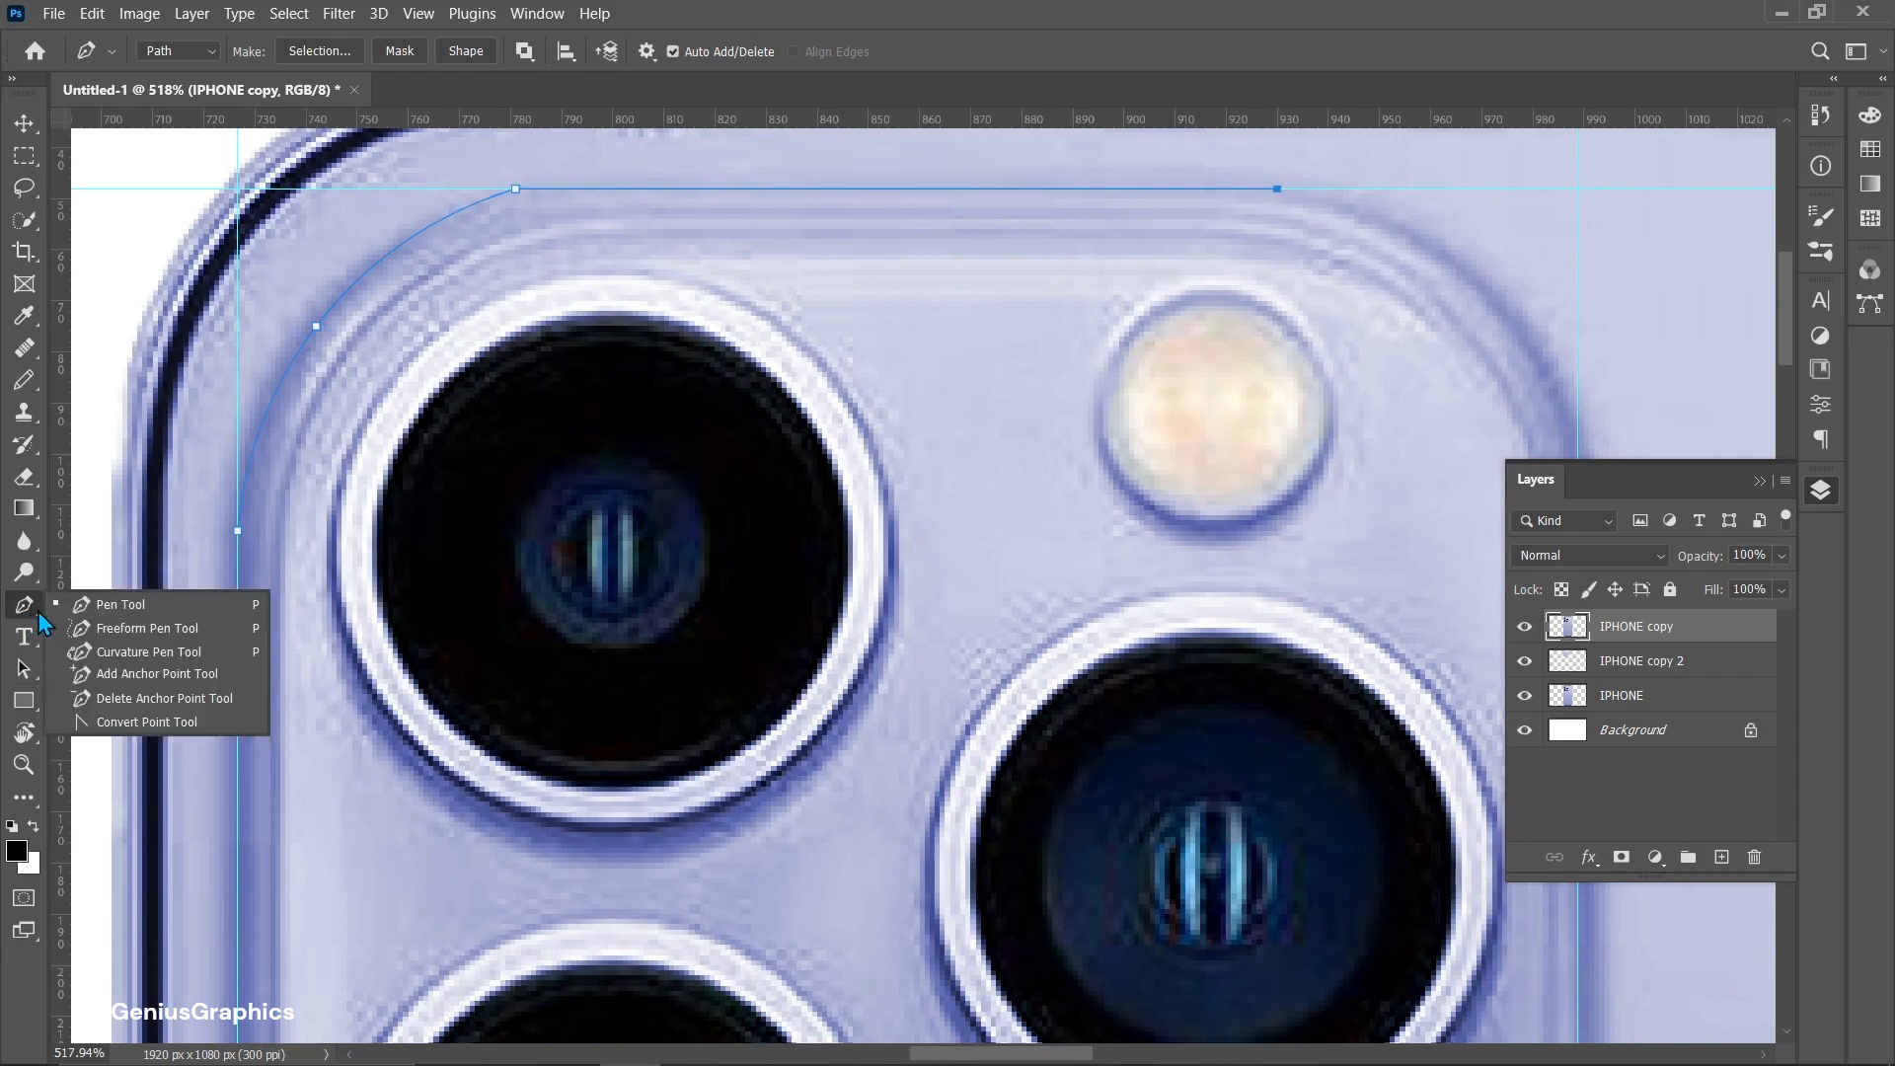
pyautogui.click(109, 650)
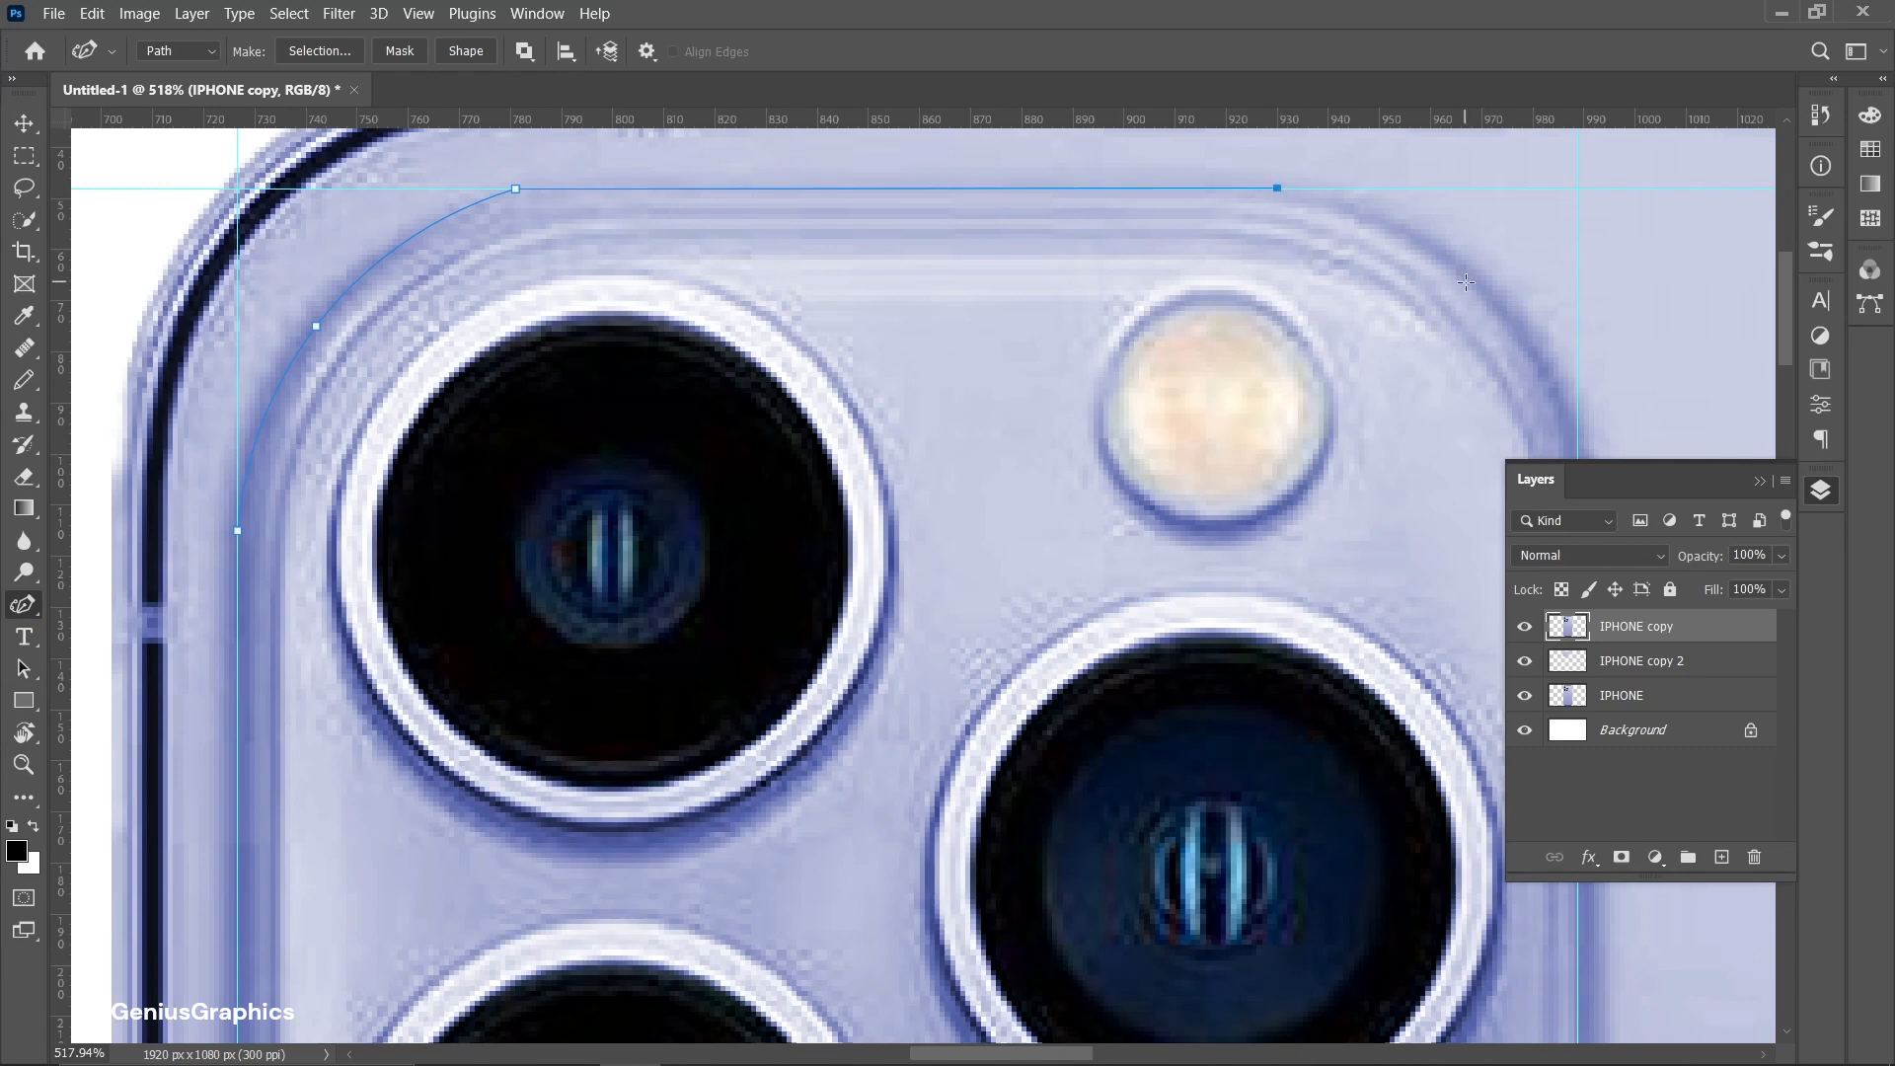
pyautogui.scroll(-4, 1465, 283)
pyautogui.scroll(3, 1448, 302)
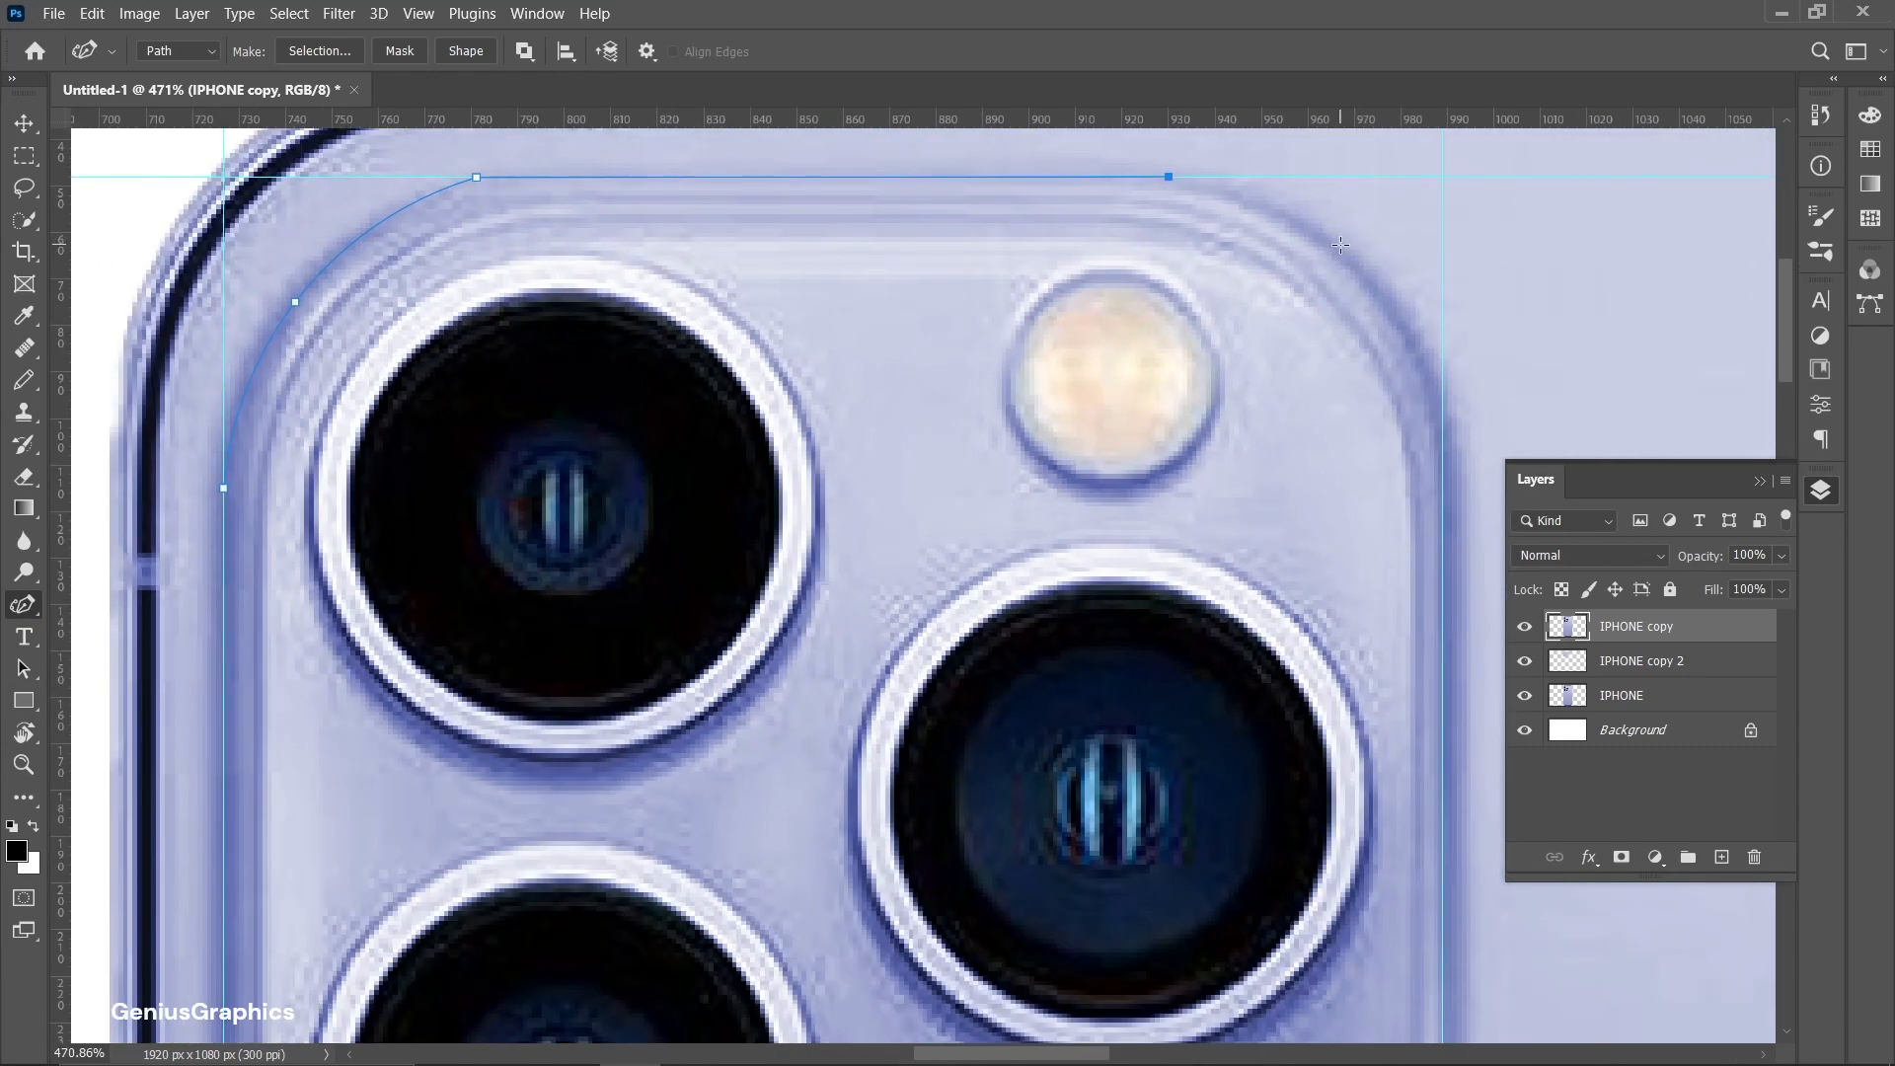
pyautogui.click(1353, 272)
pyautogui.click(1440, 466)
pyautogui.scroll(-1, 1453, 466)
# Extend the path with a straight Pen tool segment down the right vertical guide to the start of the module's lower-right corner
pyautogui.rightClick(36, 604)
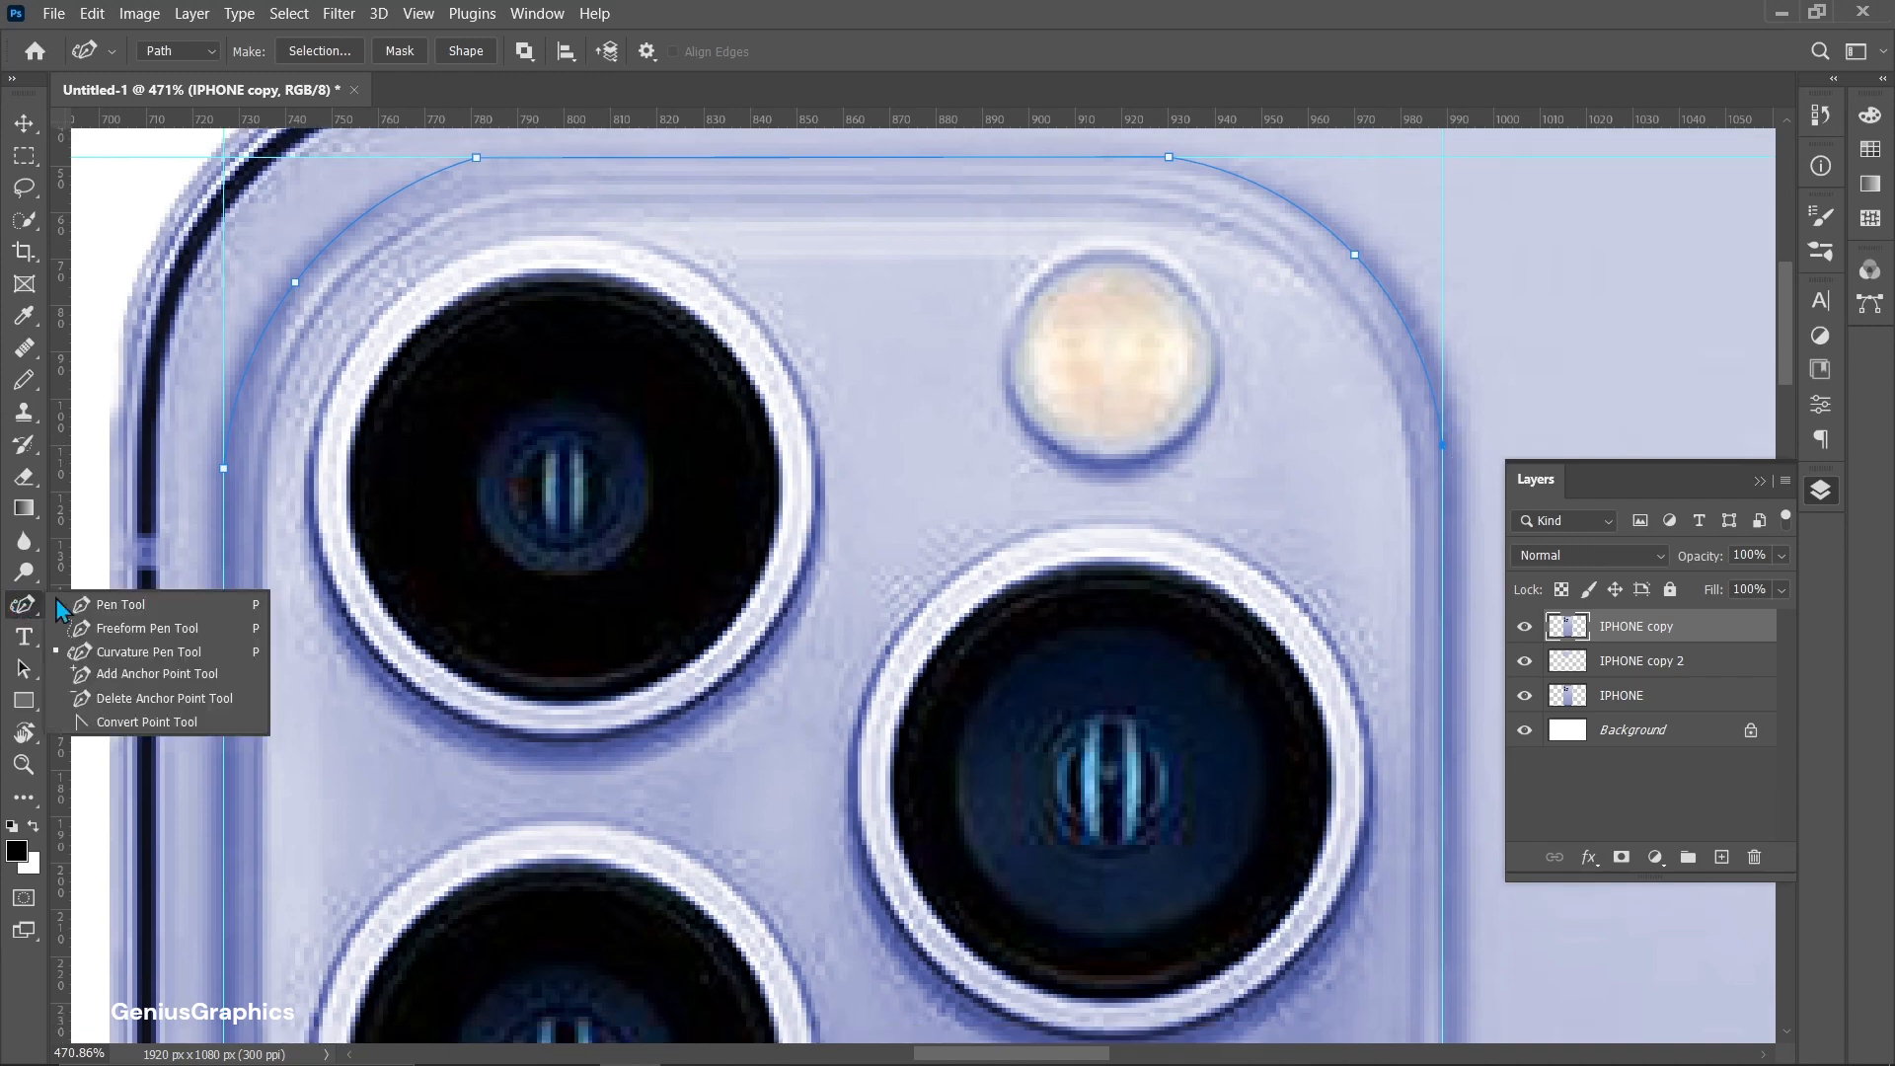
pyautogui.click(99, 605)
pyautogui.scroll(-4, 1206, 666)
pyautogui.scroll(3, 1462, 969)
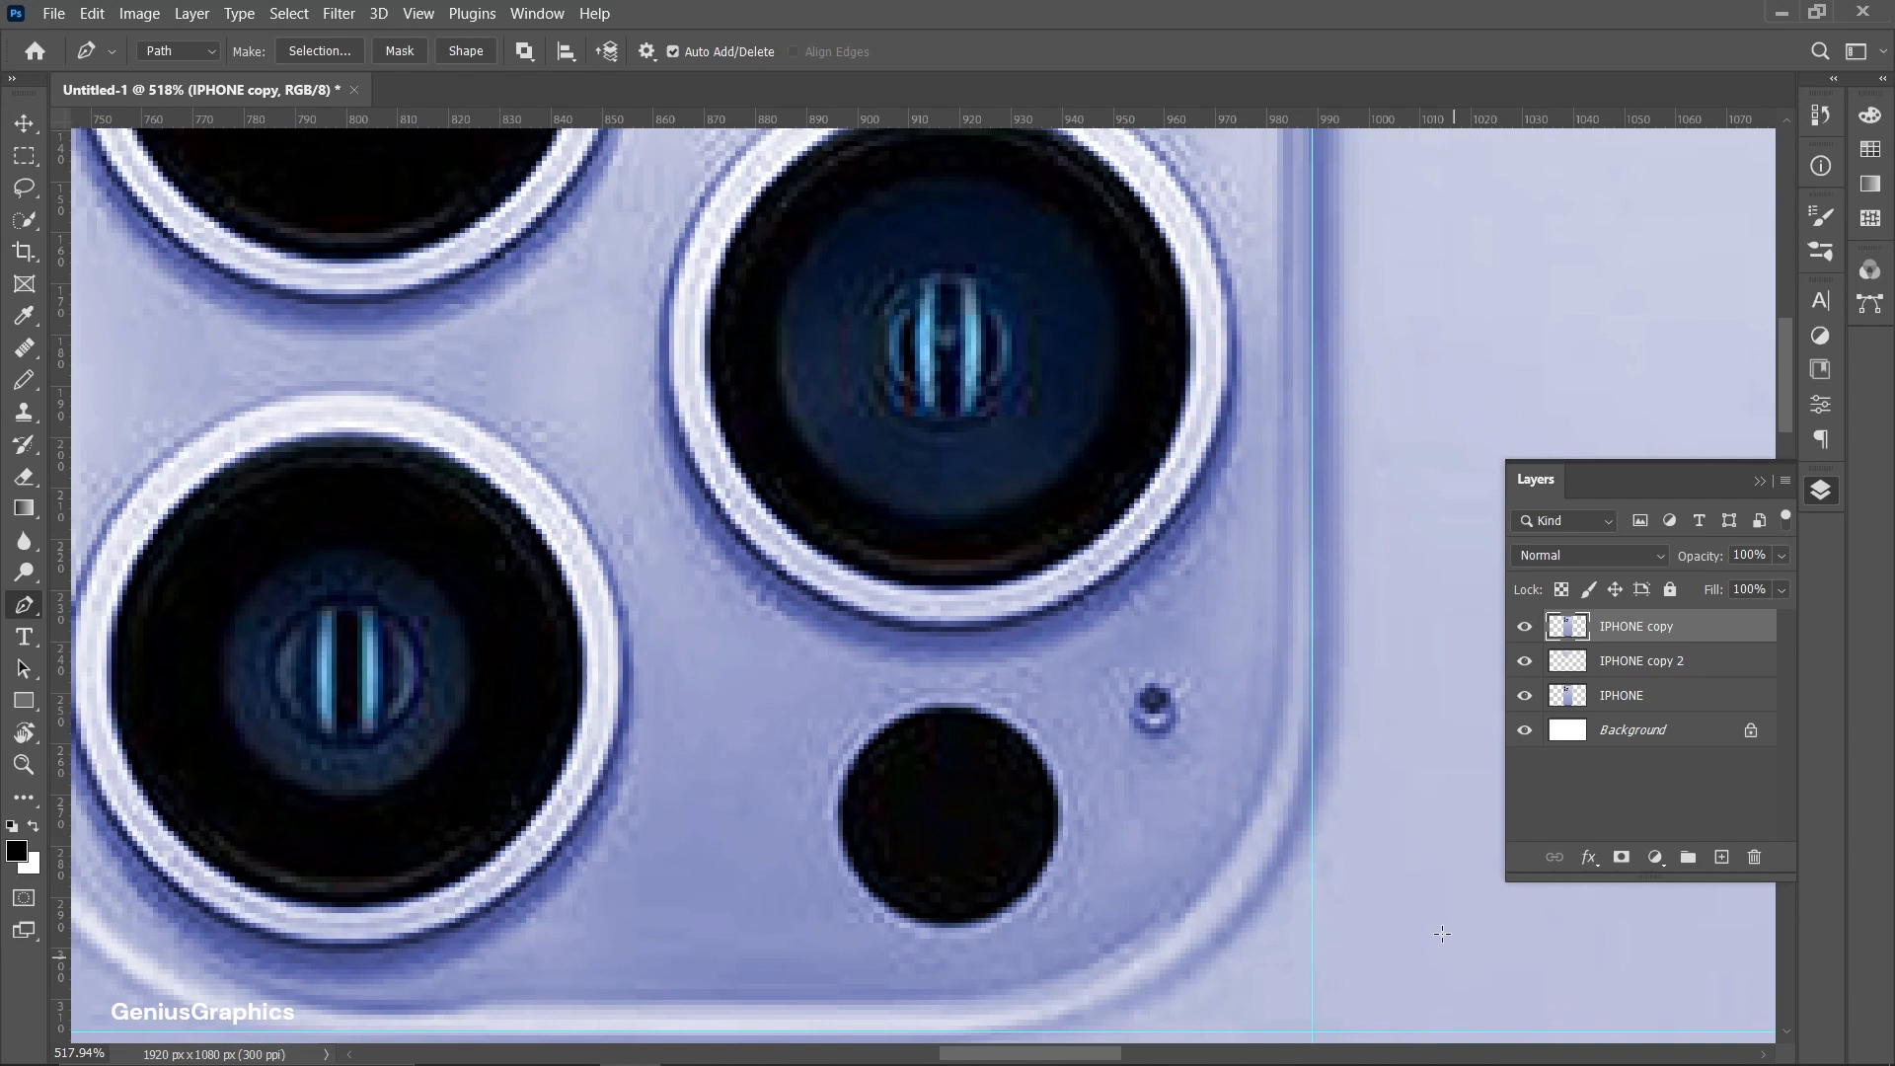
pyautogui.click(1312, 693)
# Trace the camera module's rounded lower-right corner with the Curvature Pen tool, ending on the bottom guide
pyautogui.scroll(-1, 690, 681)
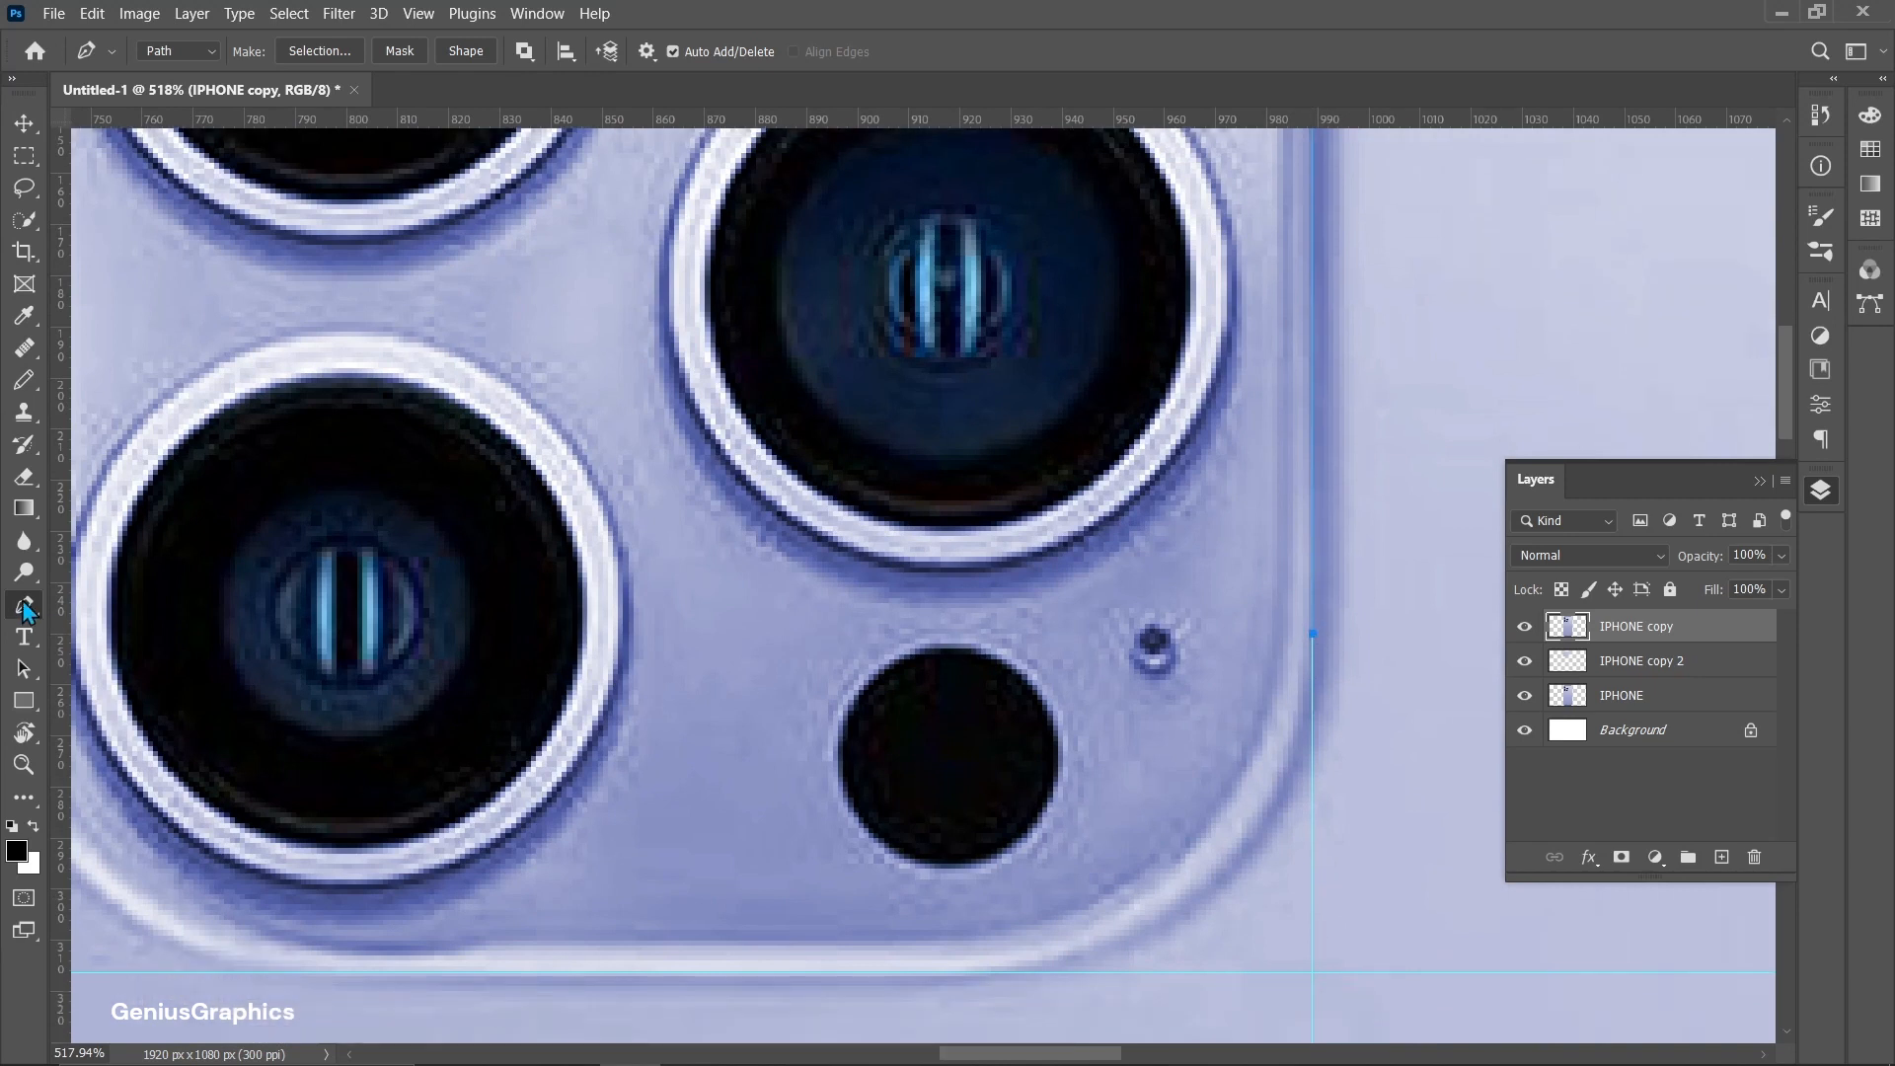
pyautogui.hotkey('shift', 'p')
pyautogui.hotkey('shift', 'p')
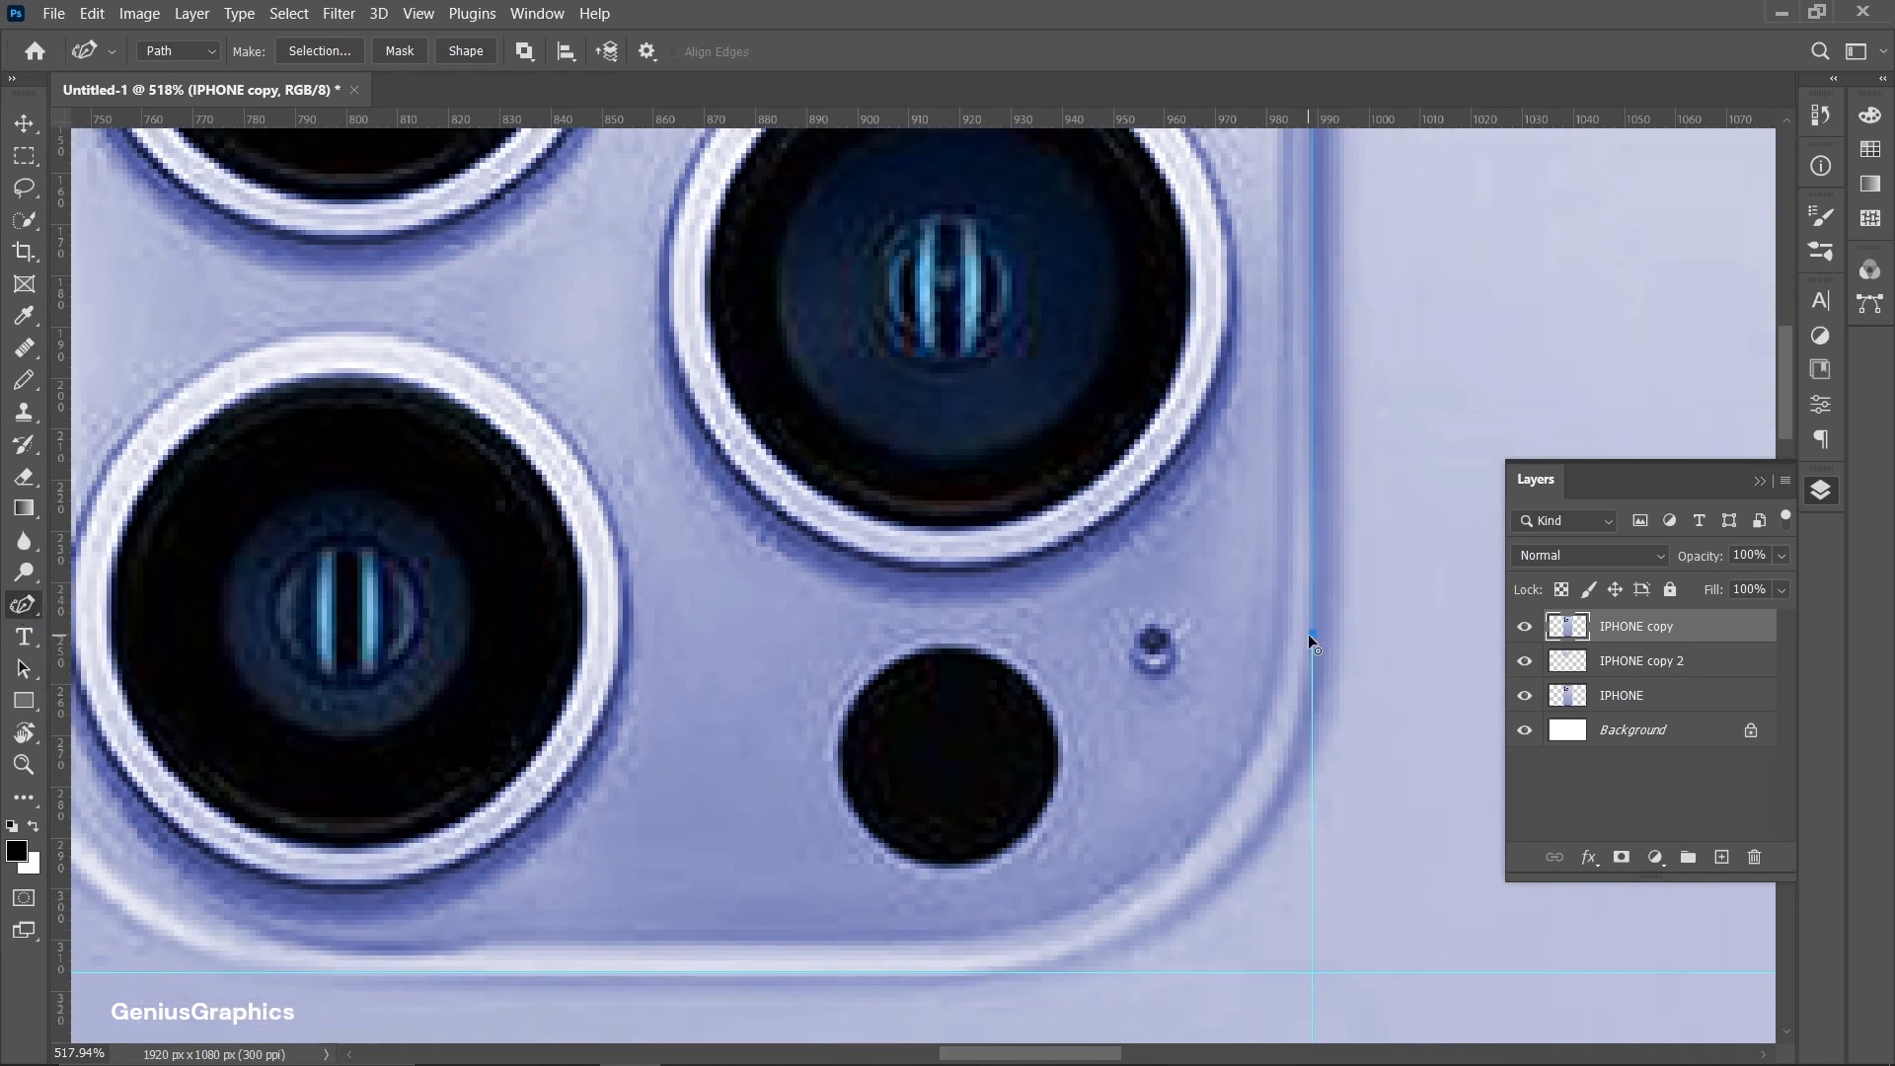
pyautogui.click(1262, 817)
pyautogui.click(1001, 972)
# Extend the path with a straight Pen tool segment along the bottom guide to the start of the module's lower-left corner
pyautogui.rightClick(36, 611)
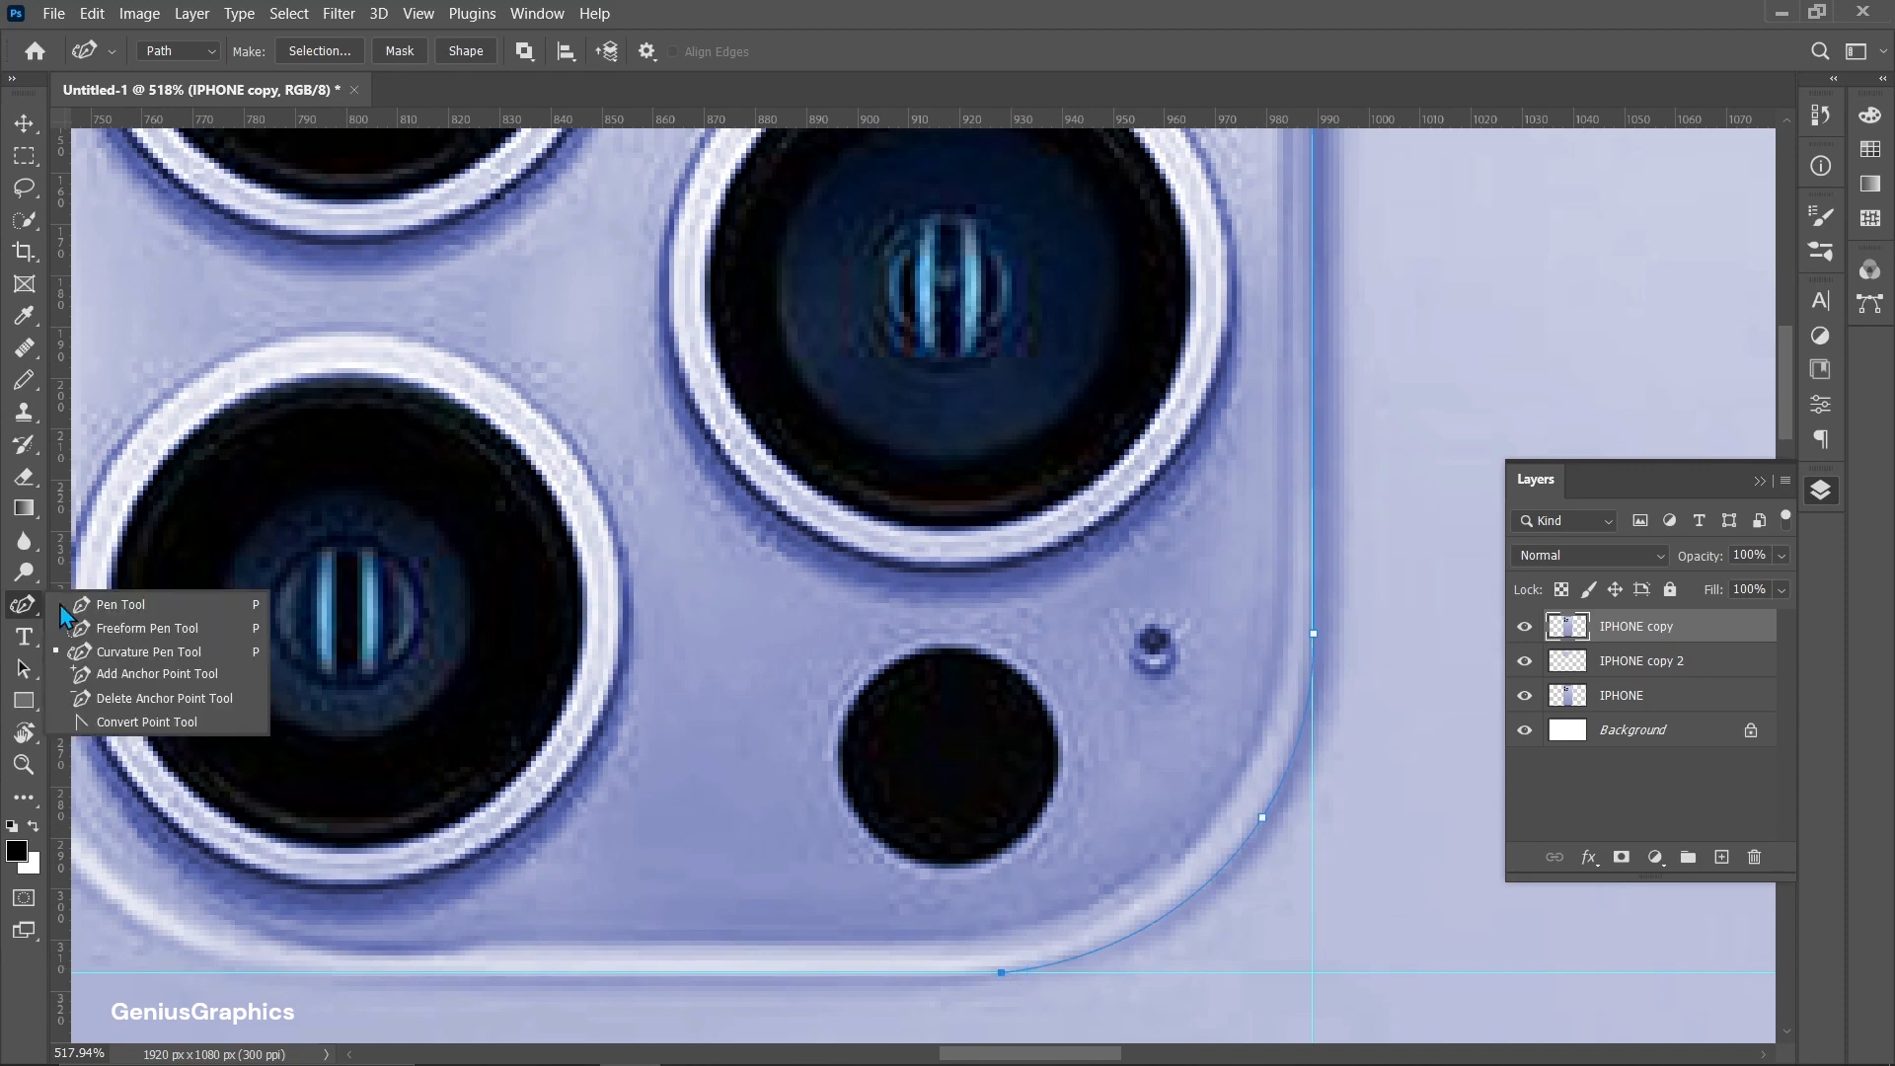
pyautogui.click(86, 606)
pyautogui.moveTo(286, 972); pyautogui.dragTo(542, 974)
# Trace the camera module's rounded lower-left corner with the Curvature Pen tool, ending on the left vertical guide
pyautogui.hscroll(-3, 533, 981)
pyautogui.hscroll(-1, 533, 981)
pyautogui.rightClick(25, 604)
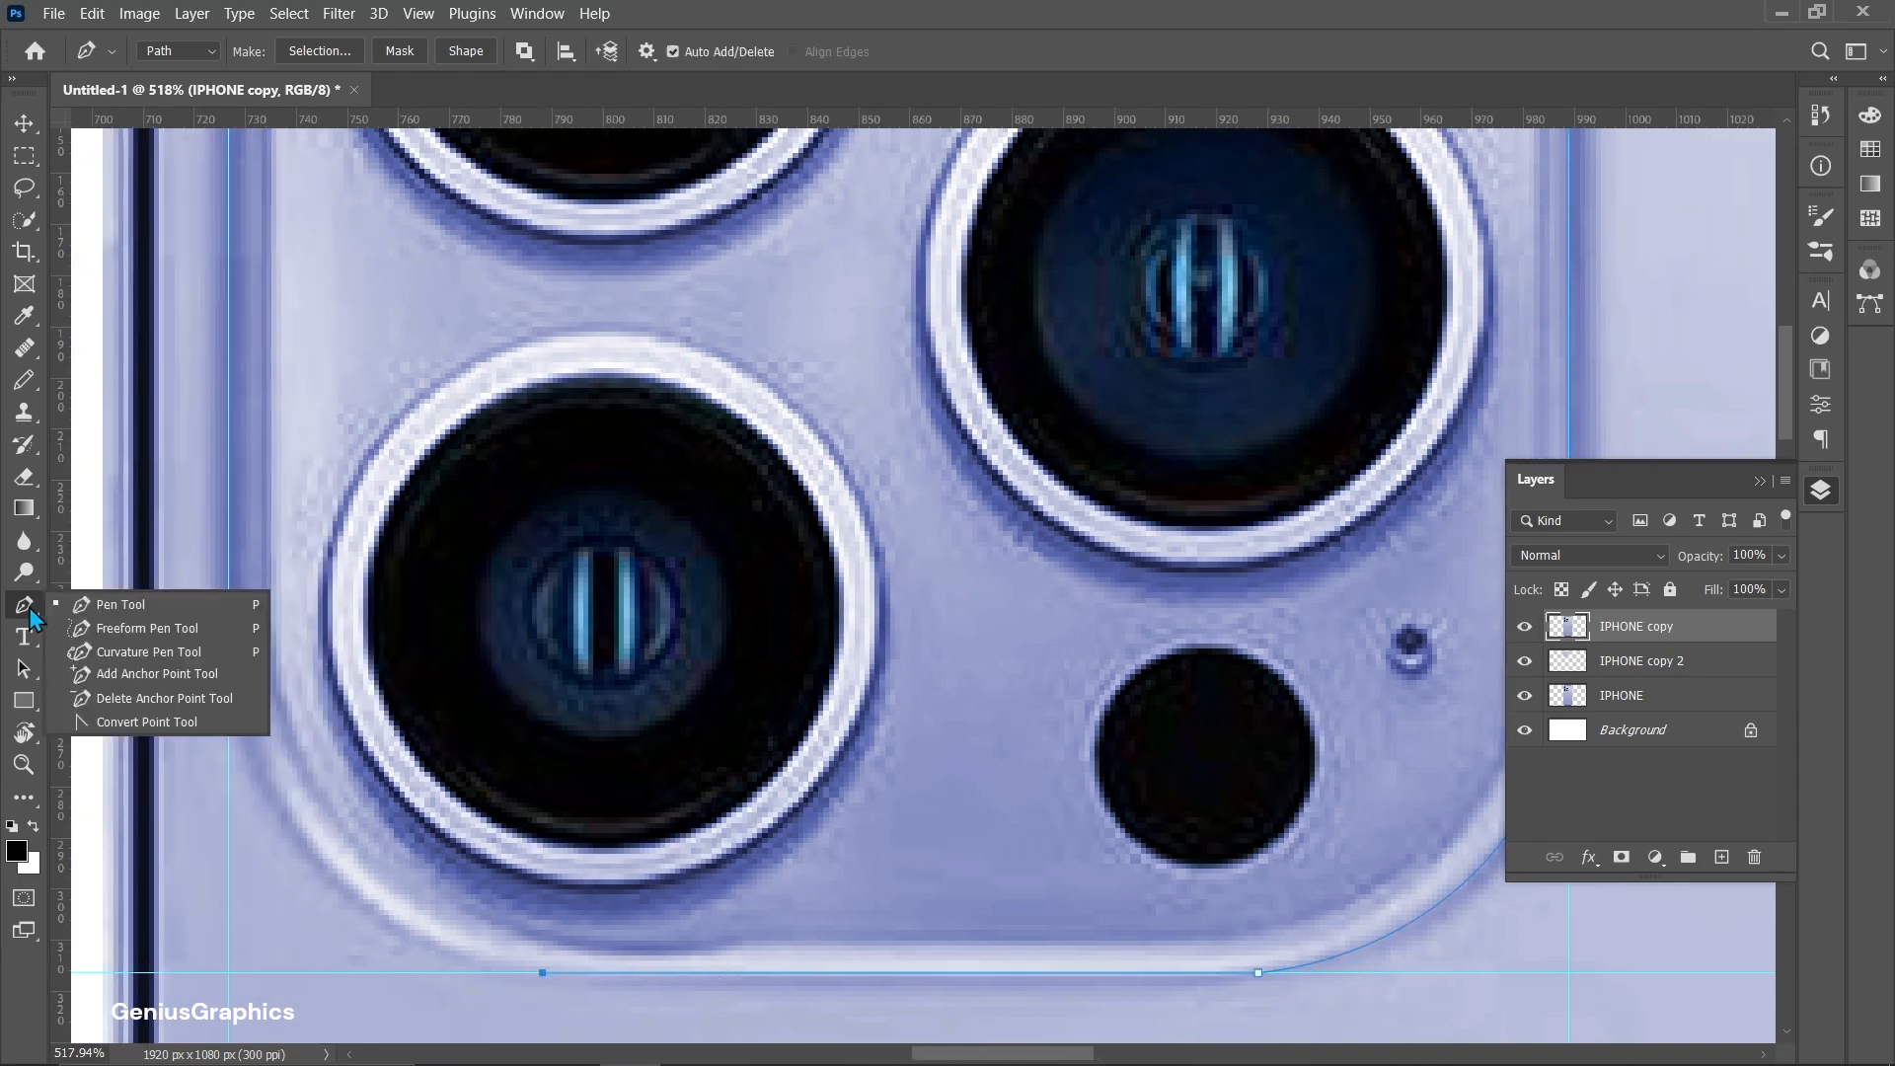
pyautogui.click(108, 662)
pyautogui.click(338, 883)
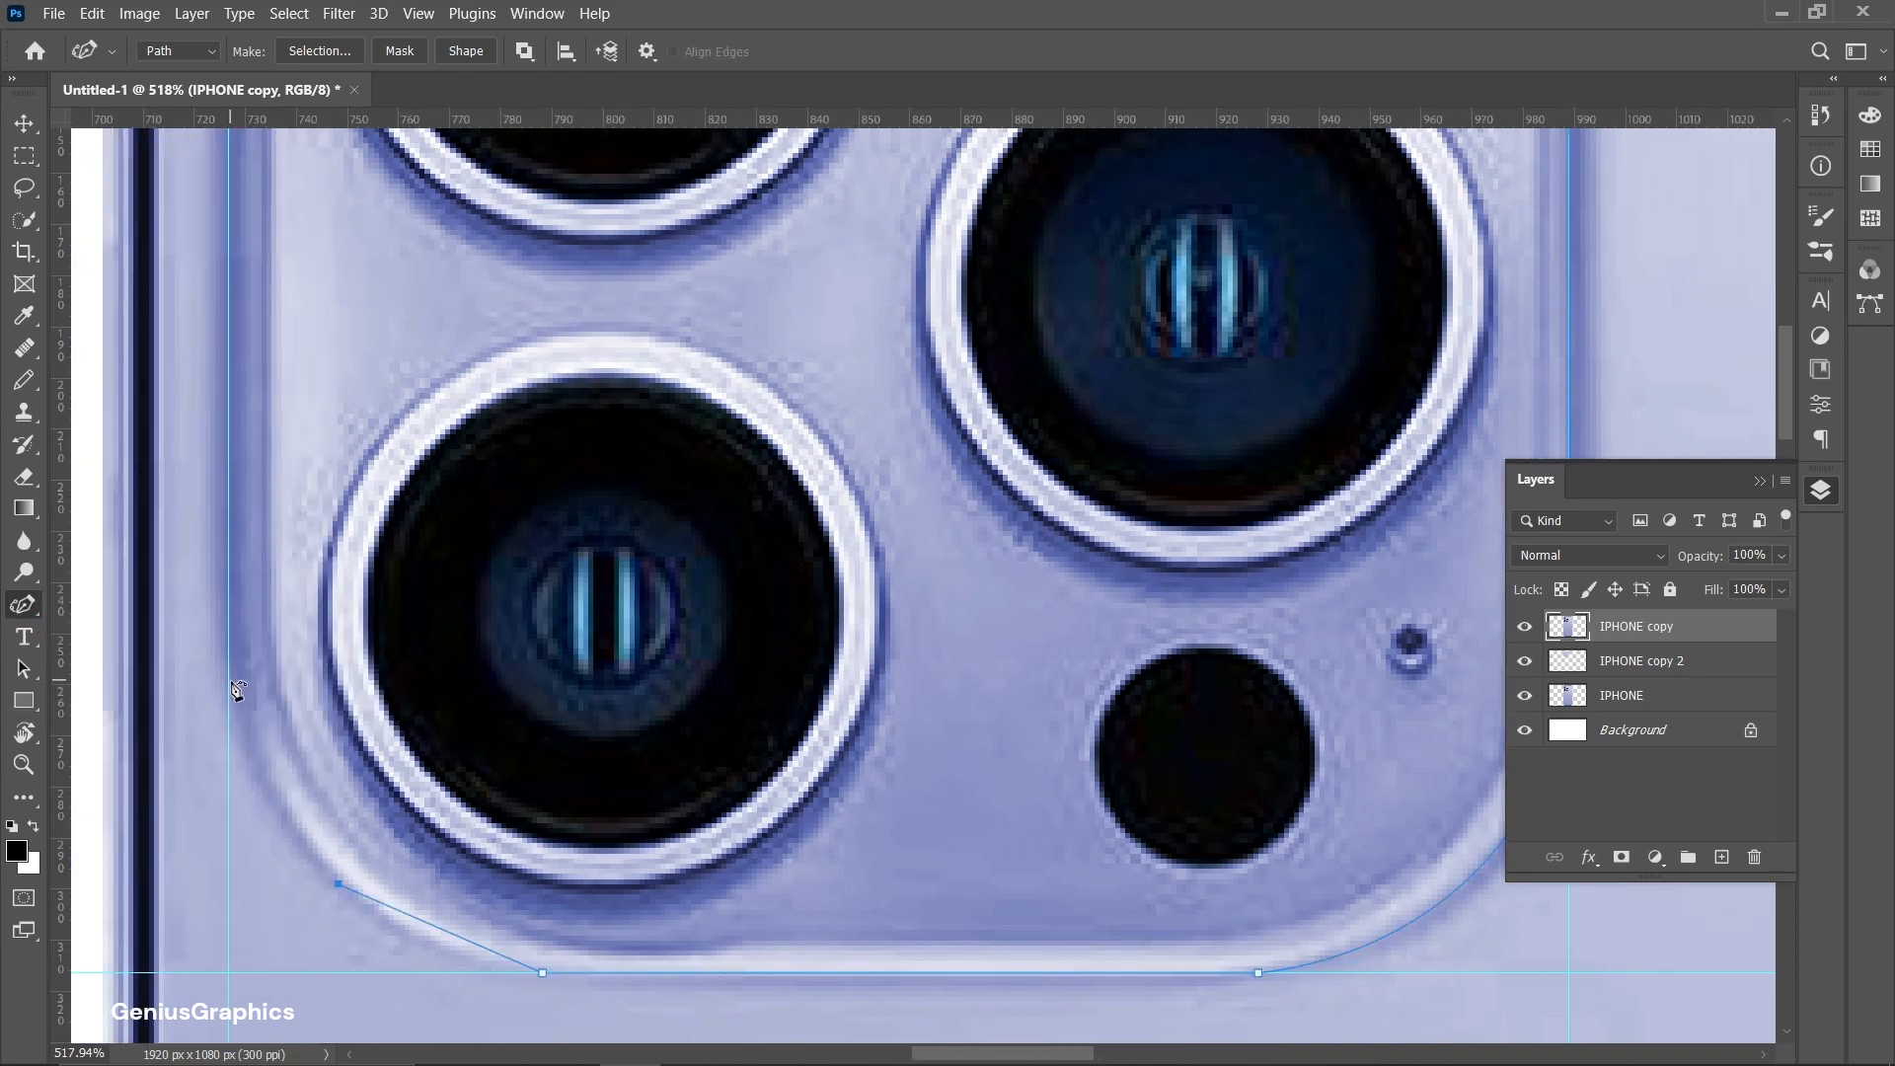
pyautogui.click(229, 680)
# Close the path with a straight Pen tool segment up the left vertical guide to the starting anchor point
pyautogui.rightClick(24, 604)
pyautogui.click(87, 606)
pyautogui.scroll(-2, 251, 780)
pyautogui.click(229, 798)
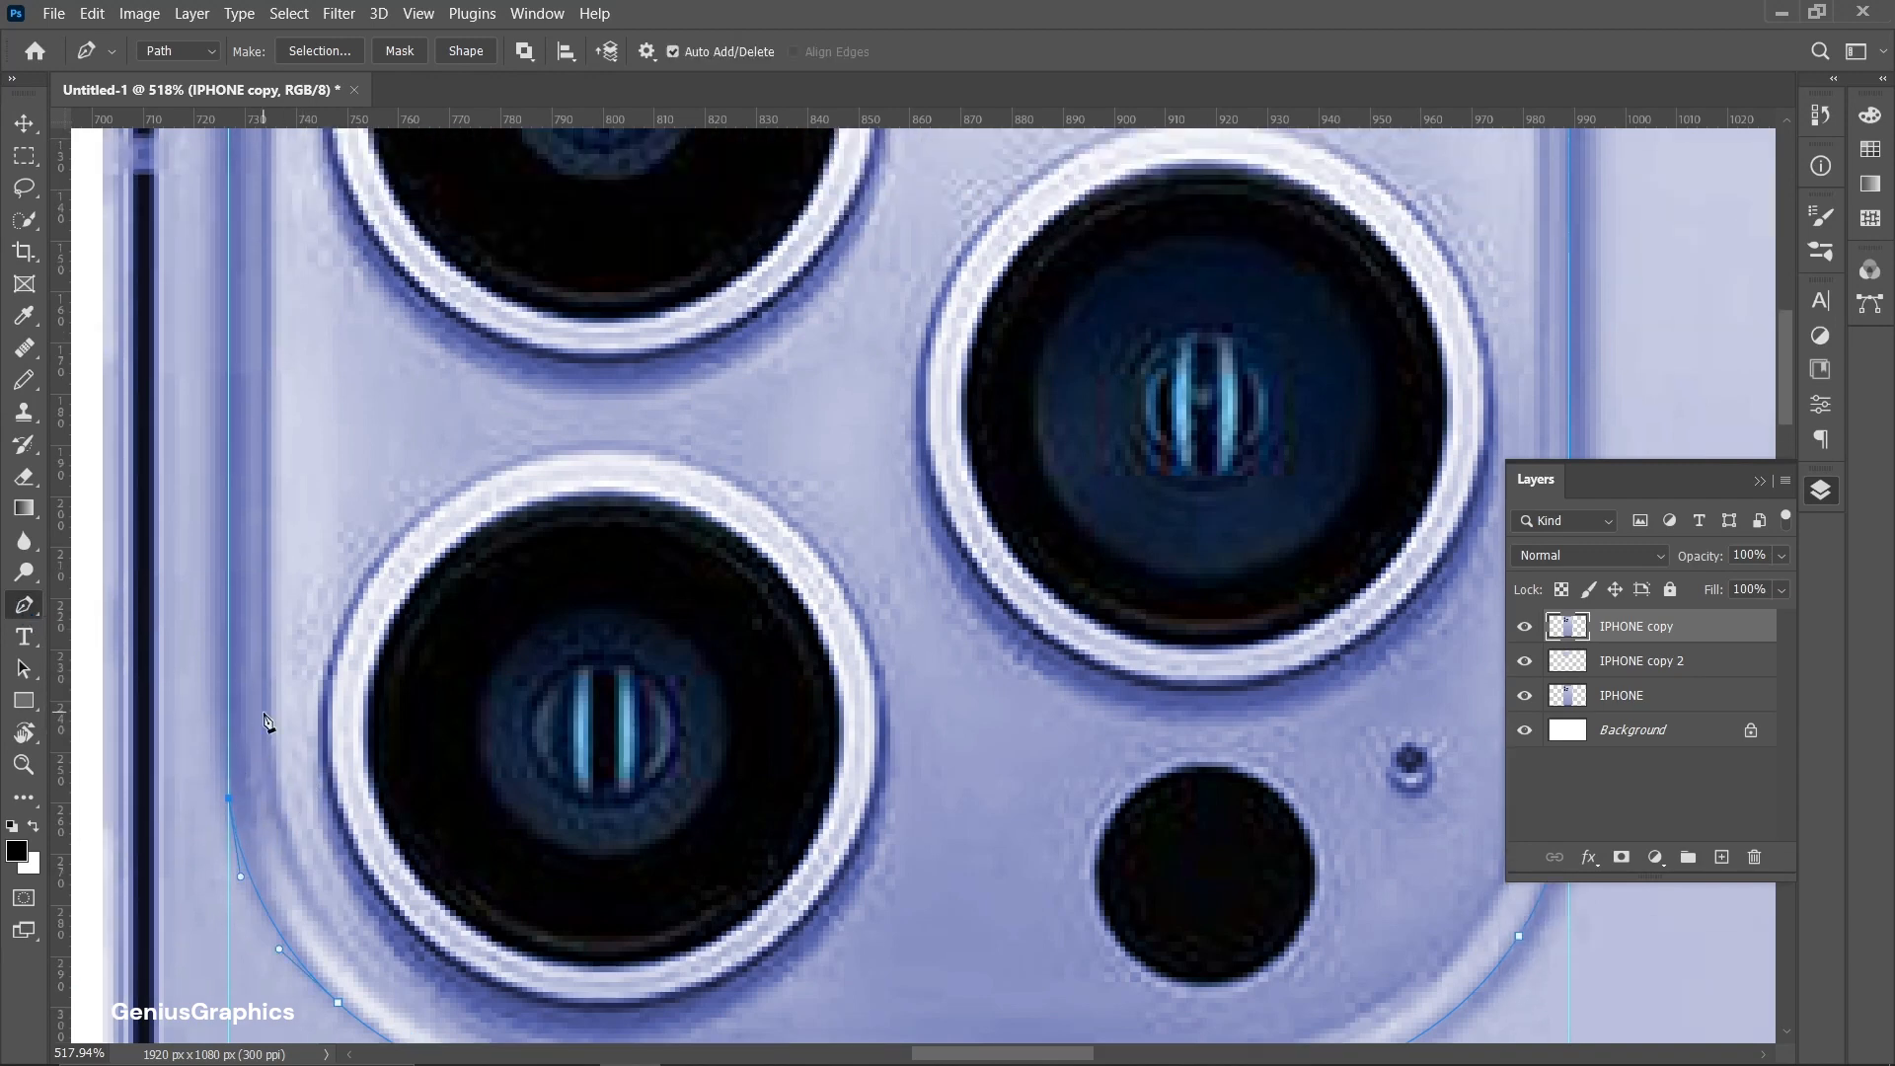
pyautogui.scroll(-5, 263, 713)
pyautogui.scroll(4, 245, 446)
pyautogui.click(257, 417)
pyautogui.scroll(-3, 292, 472)
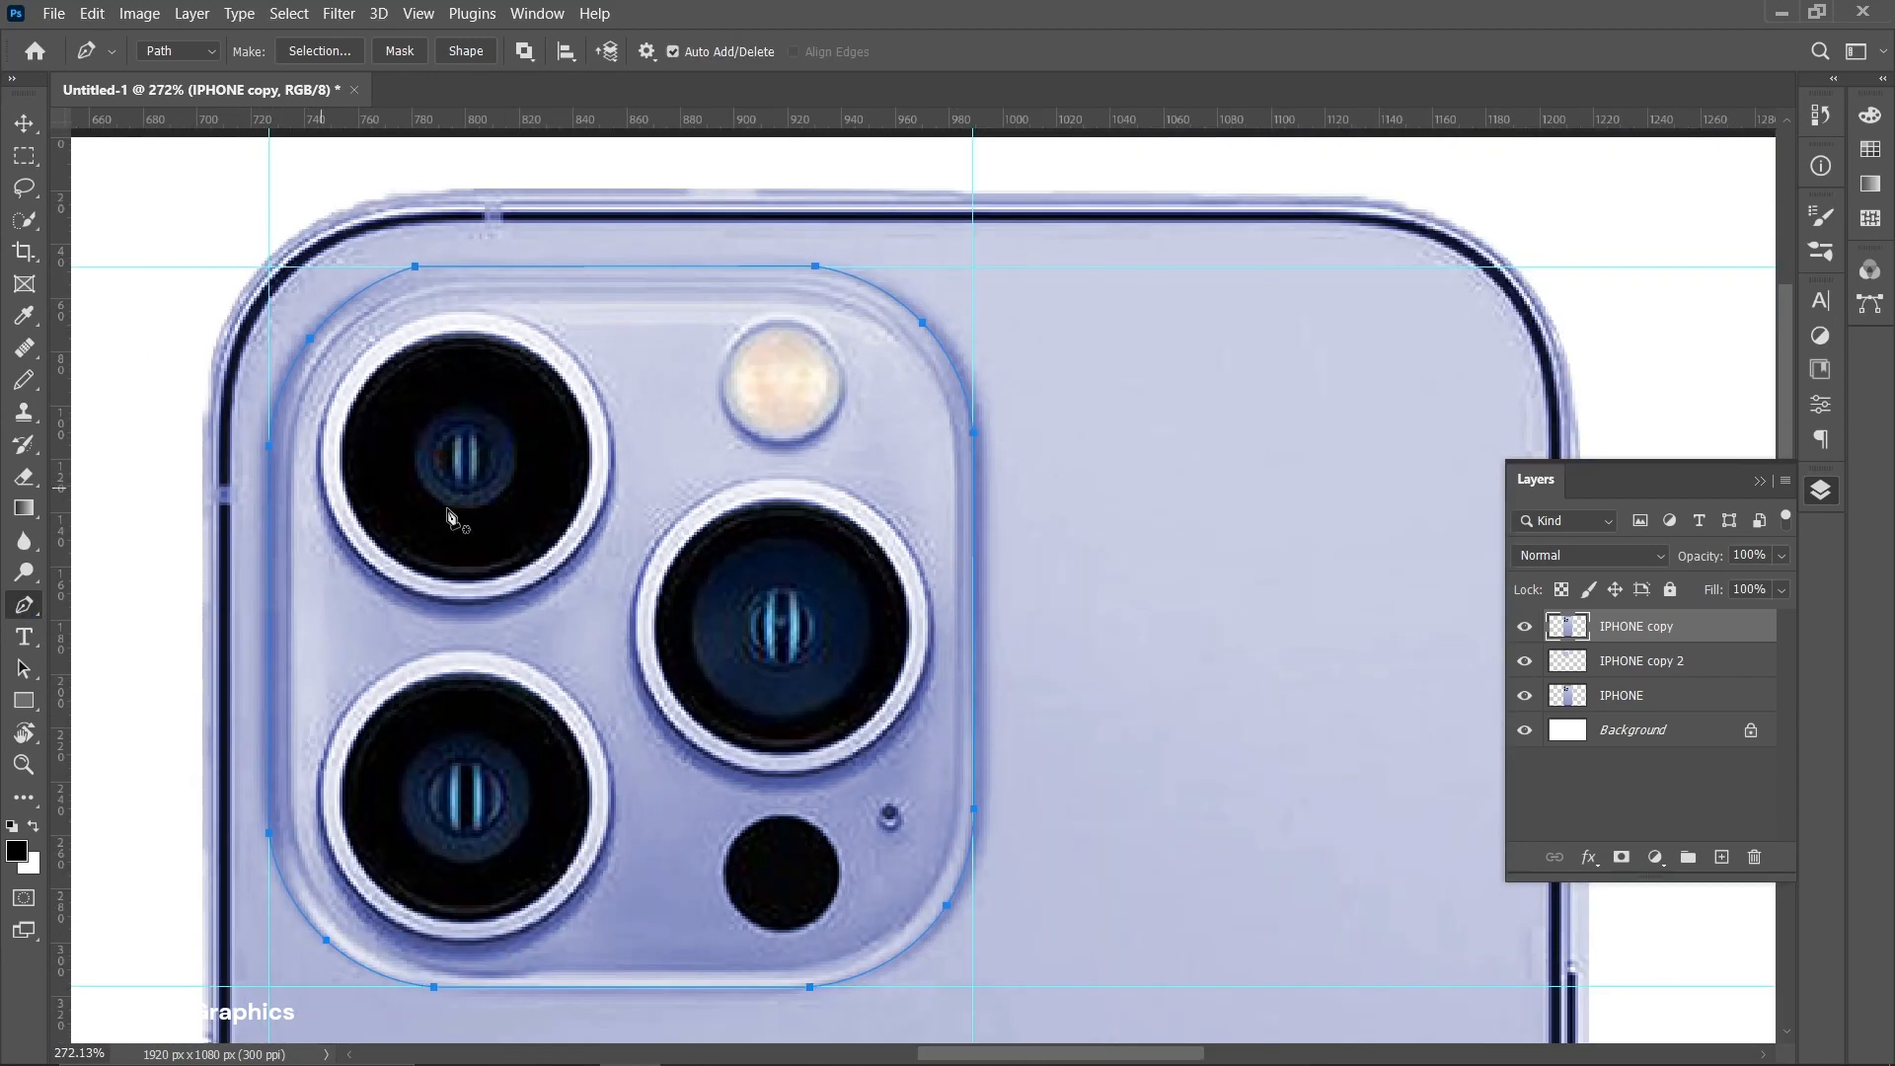
pyautogui.scroll(-1, 494, 523)
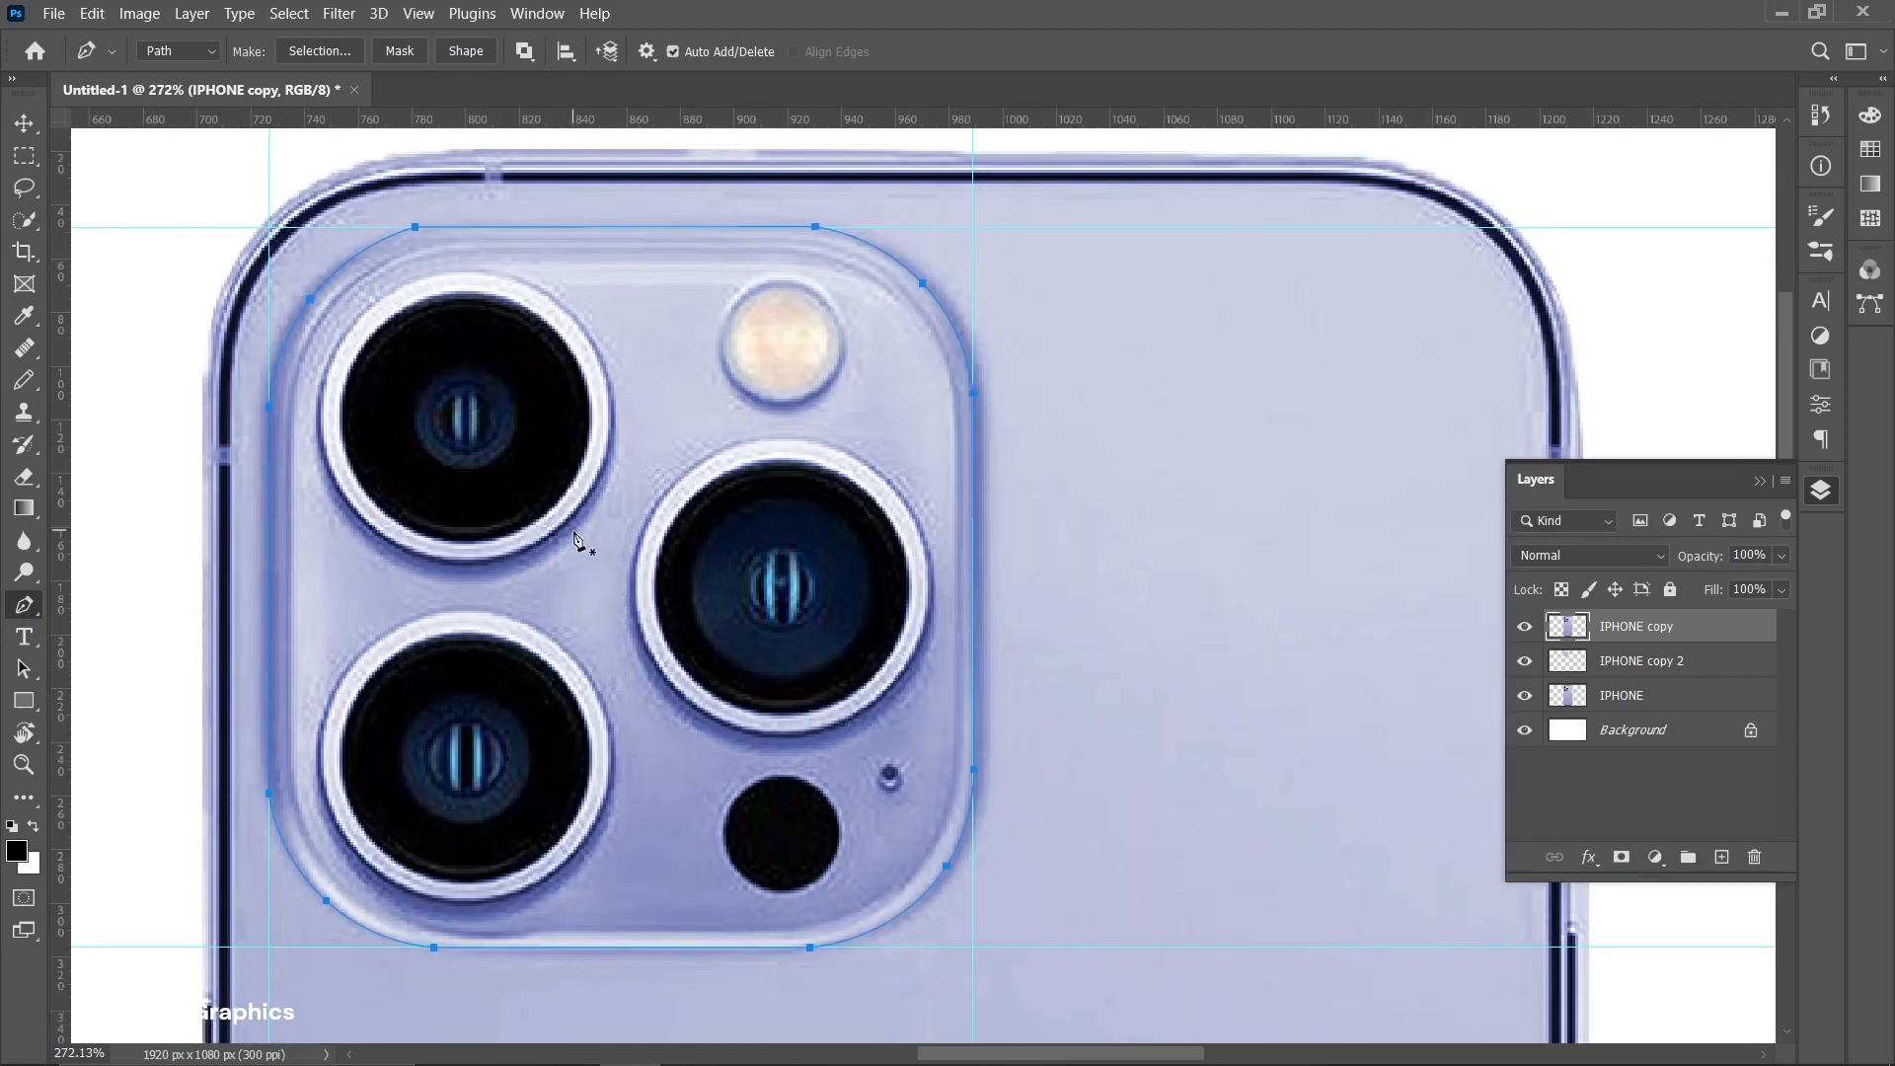
# Convert the closed camera module path into a new anti-aliased selection with a 0-pixel feather radius
pyautogui.click(550, 227)
pyautogui.rightClick(554, 235)
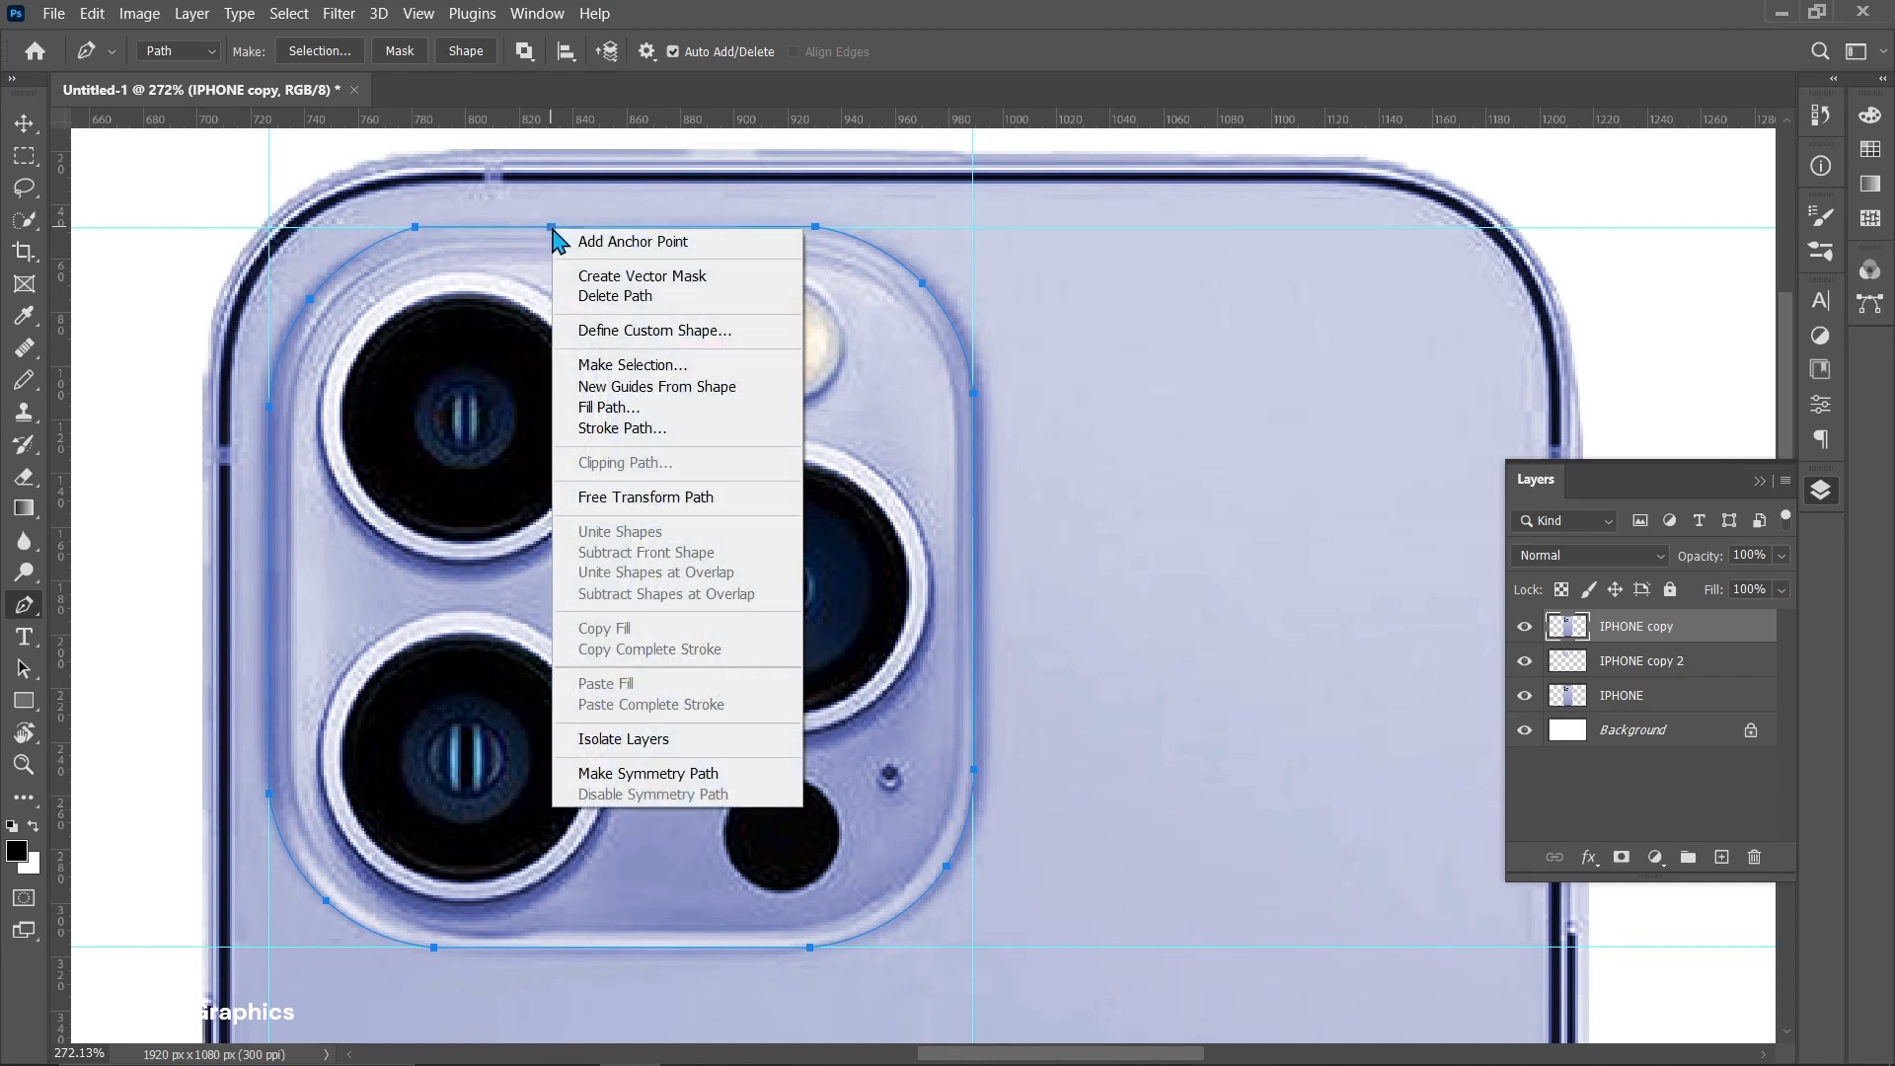
pyautogui.click(634, 364)
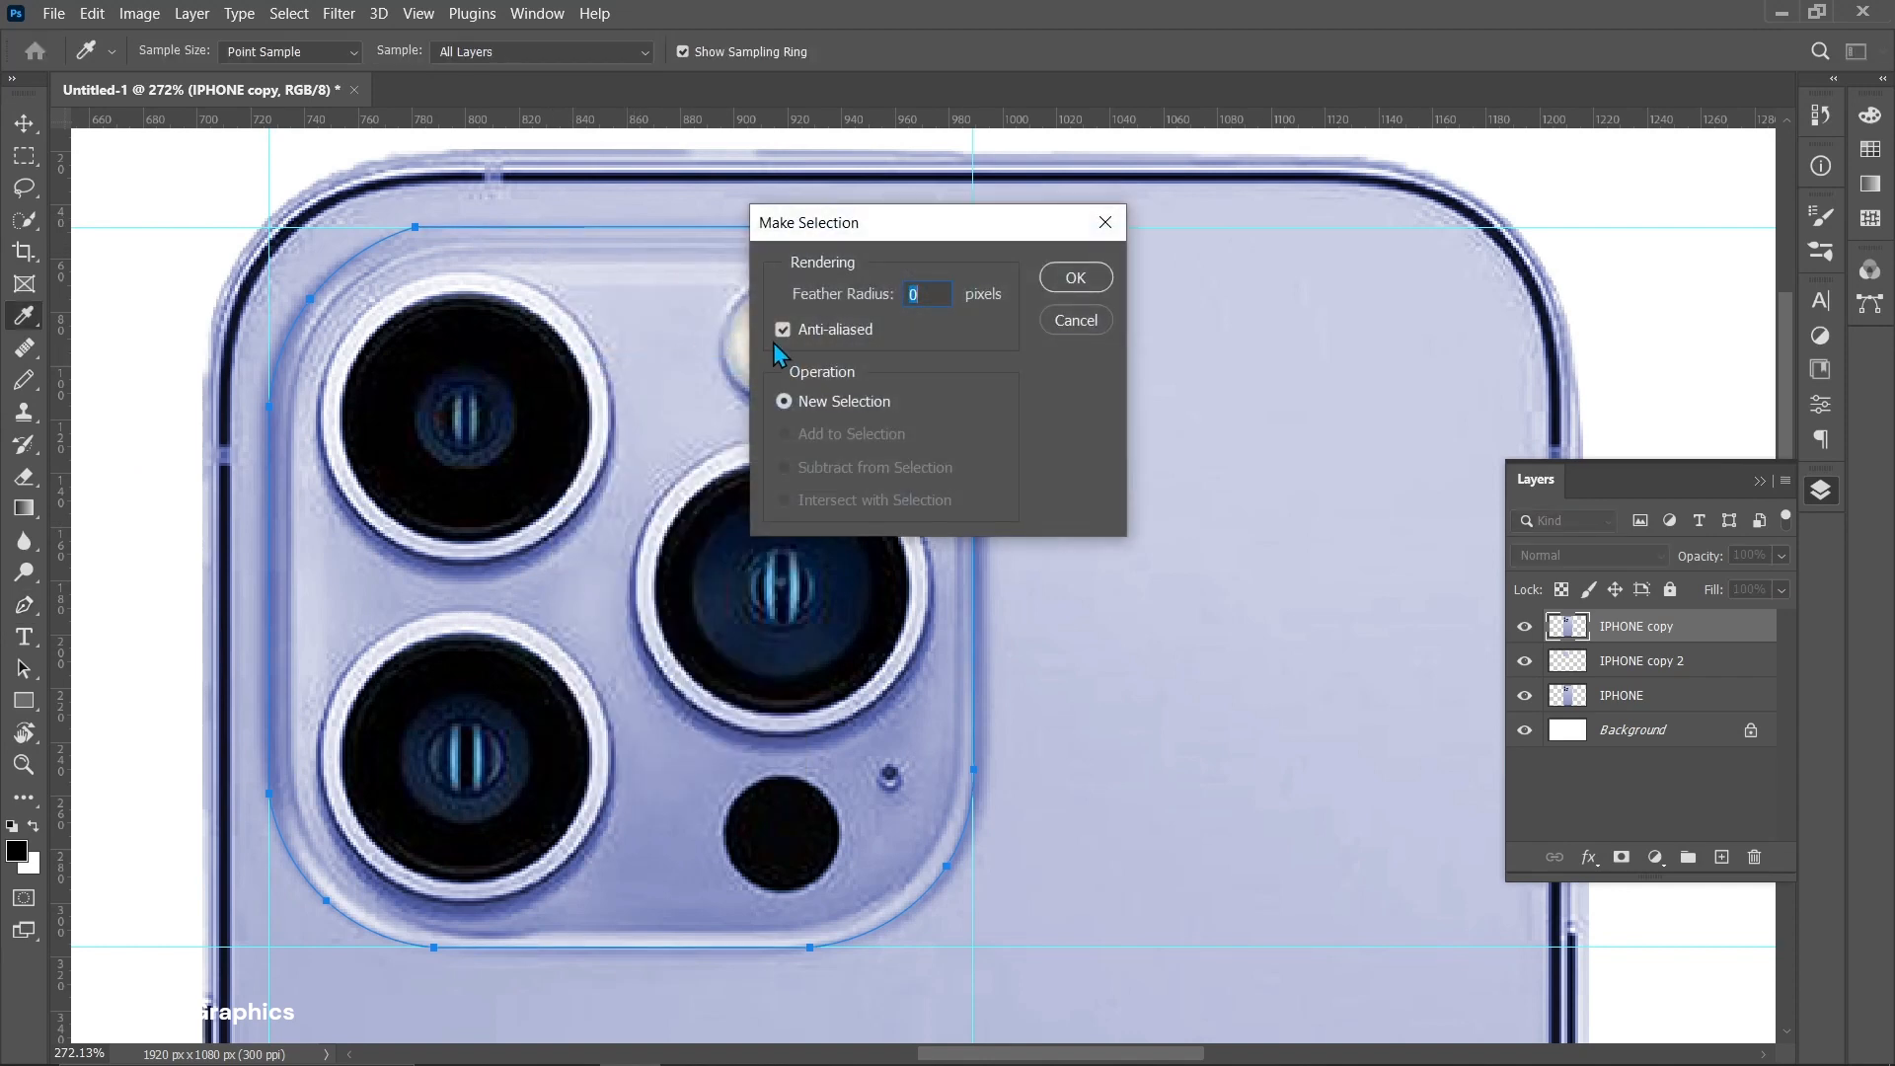
pyautogui.click(1060, 276)
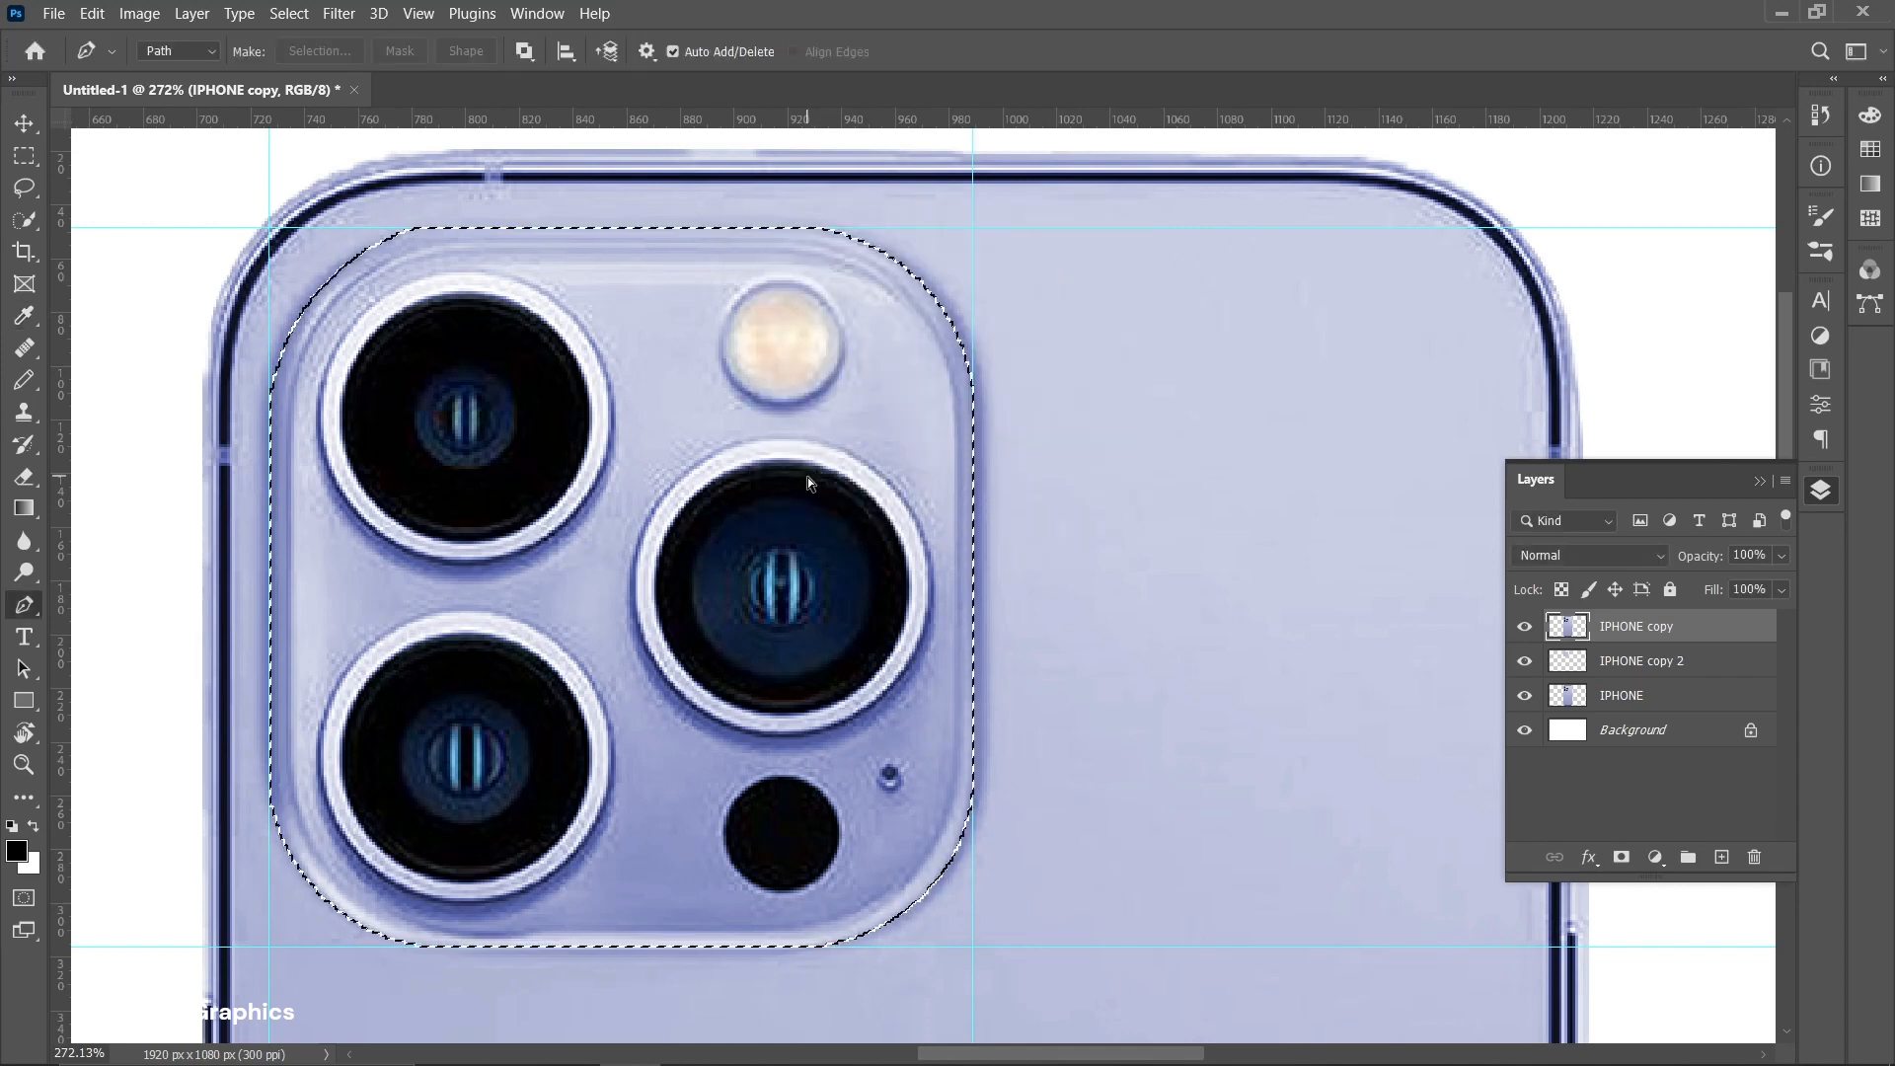
# Remove the two vertical and two horizontal guides around the camera module from the canvas
pyautogui.hotkey('ctrl', '0')
pyautogui.scroll(1, 802, 485)
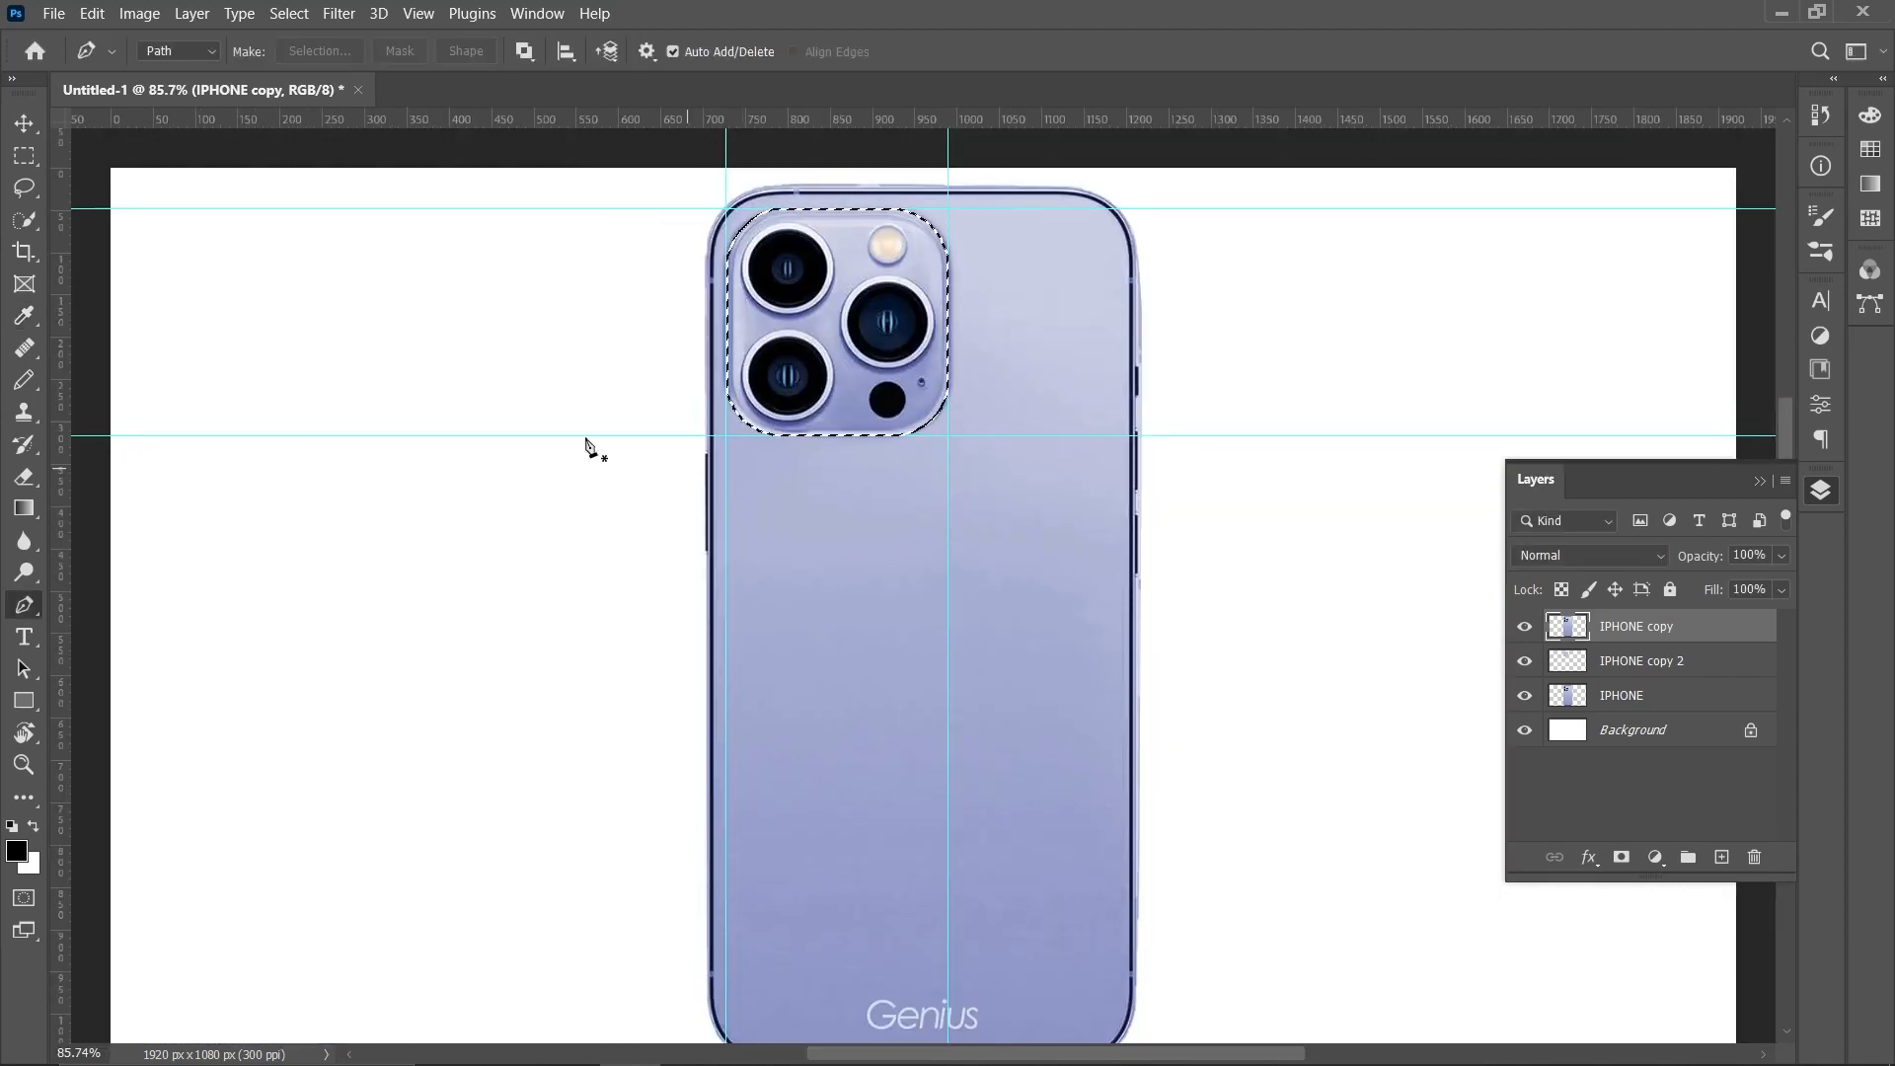
pyautogui.press('v')
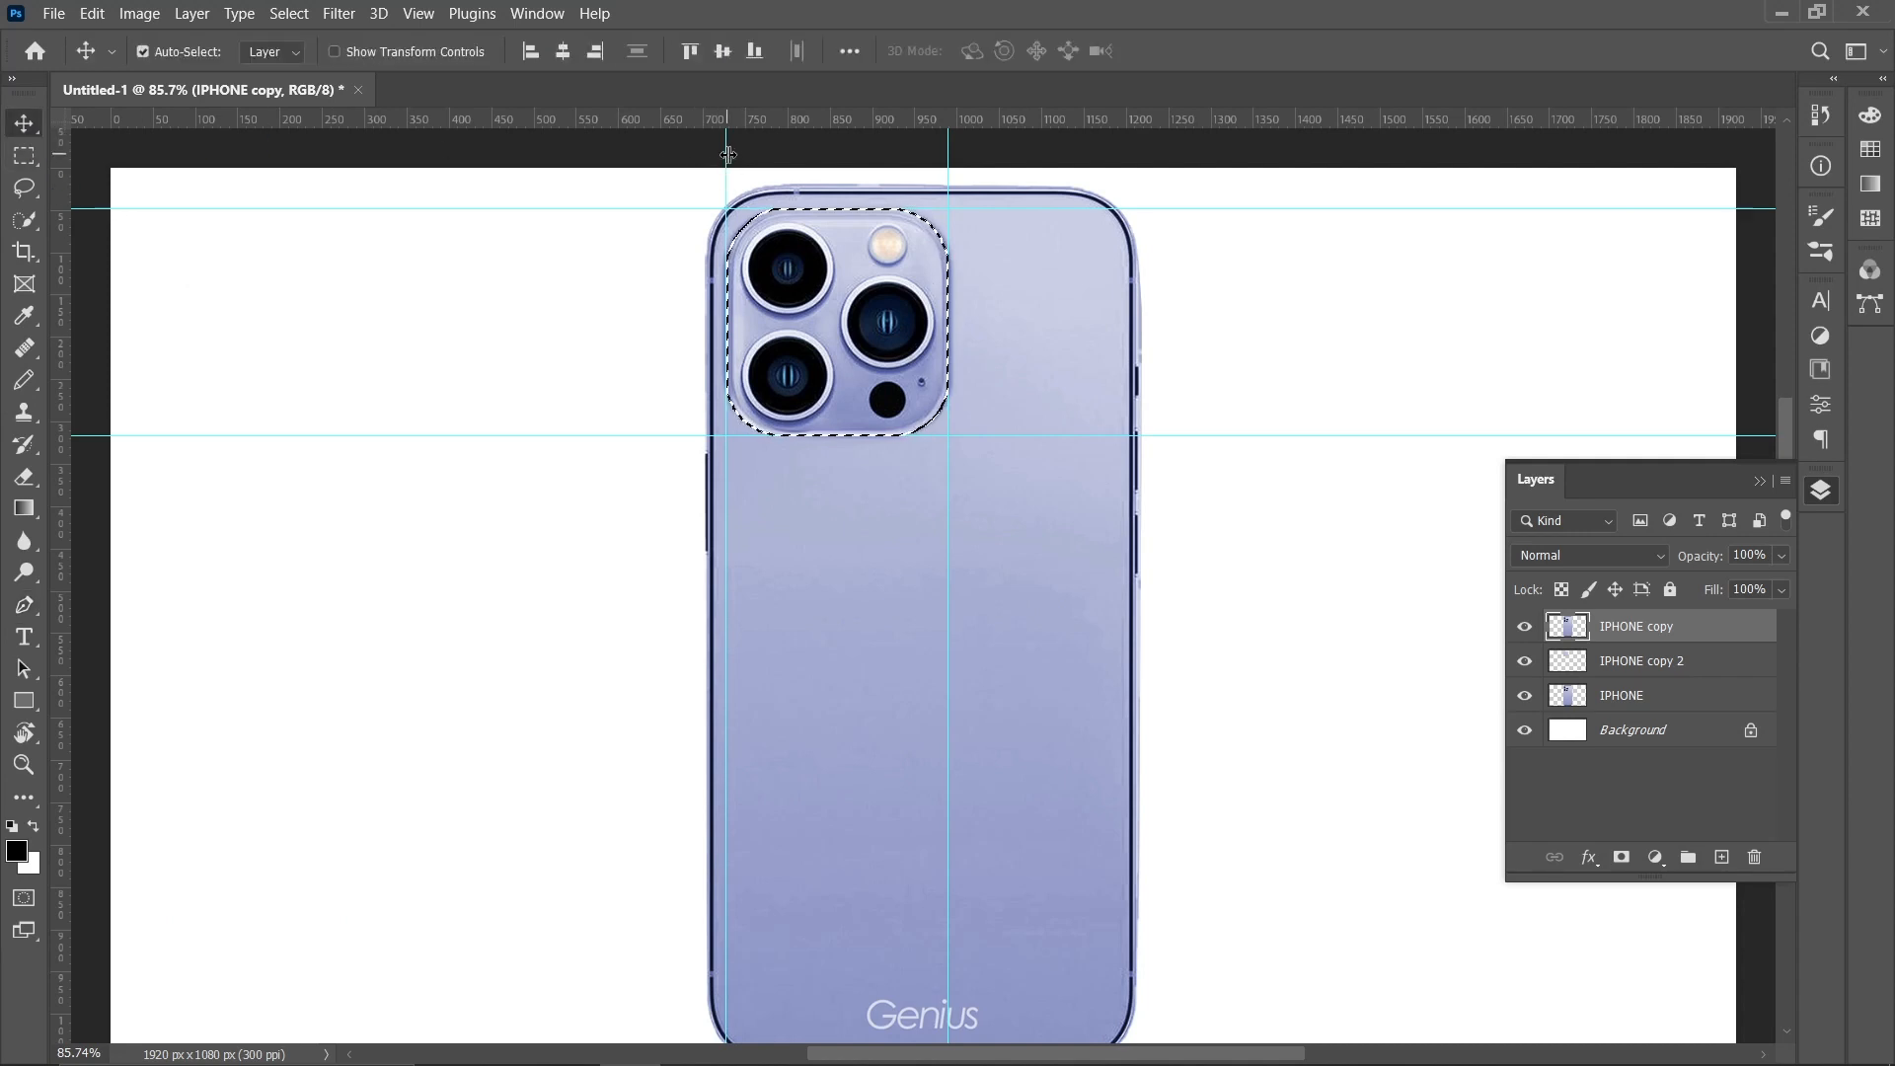
pyautogui.moveTo(727, 169); pyautogui.dragTo(62, 160)
pyautogui.moveTo(948, 222); pyautogui.dragTo(113, 117)
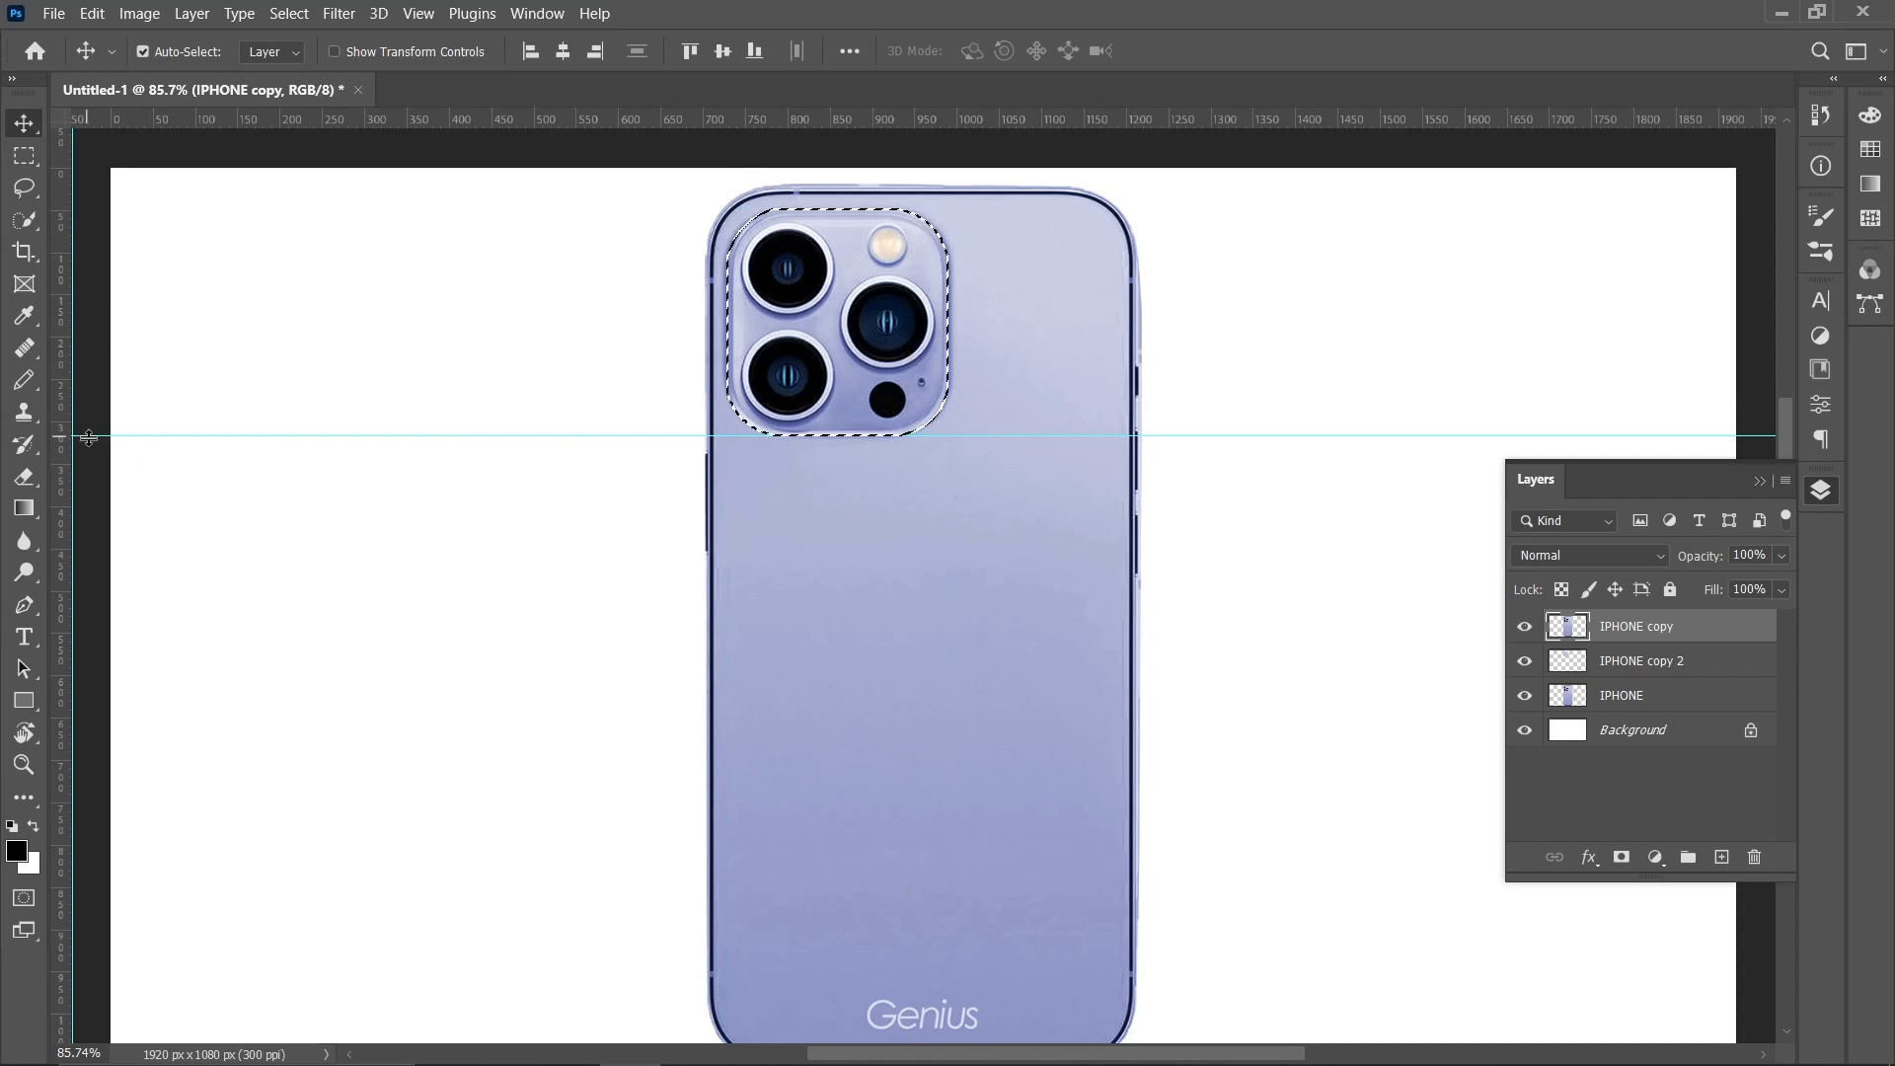
pyautogui.moveTo(93, 434); pyautogui.dragTo(119, 119)
pyautogui.moveTo(72, 214); pyautogui.dragTo(25, 249)
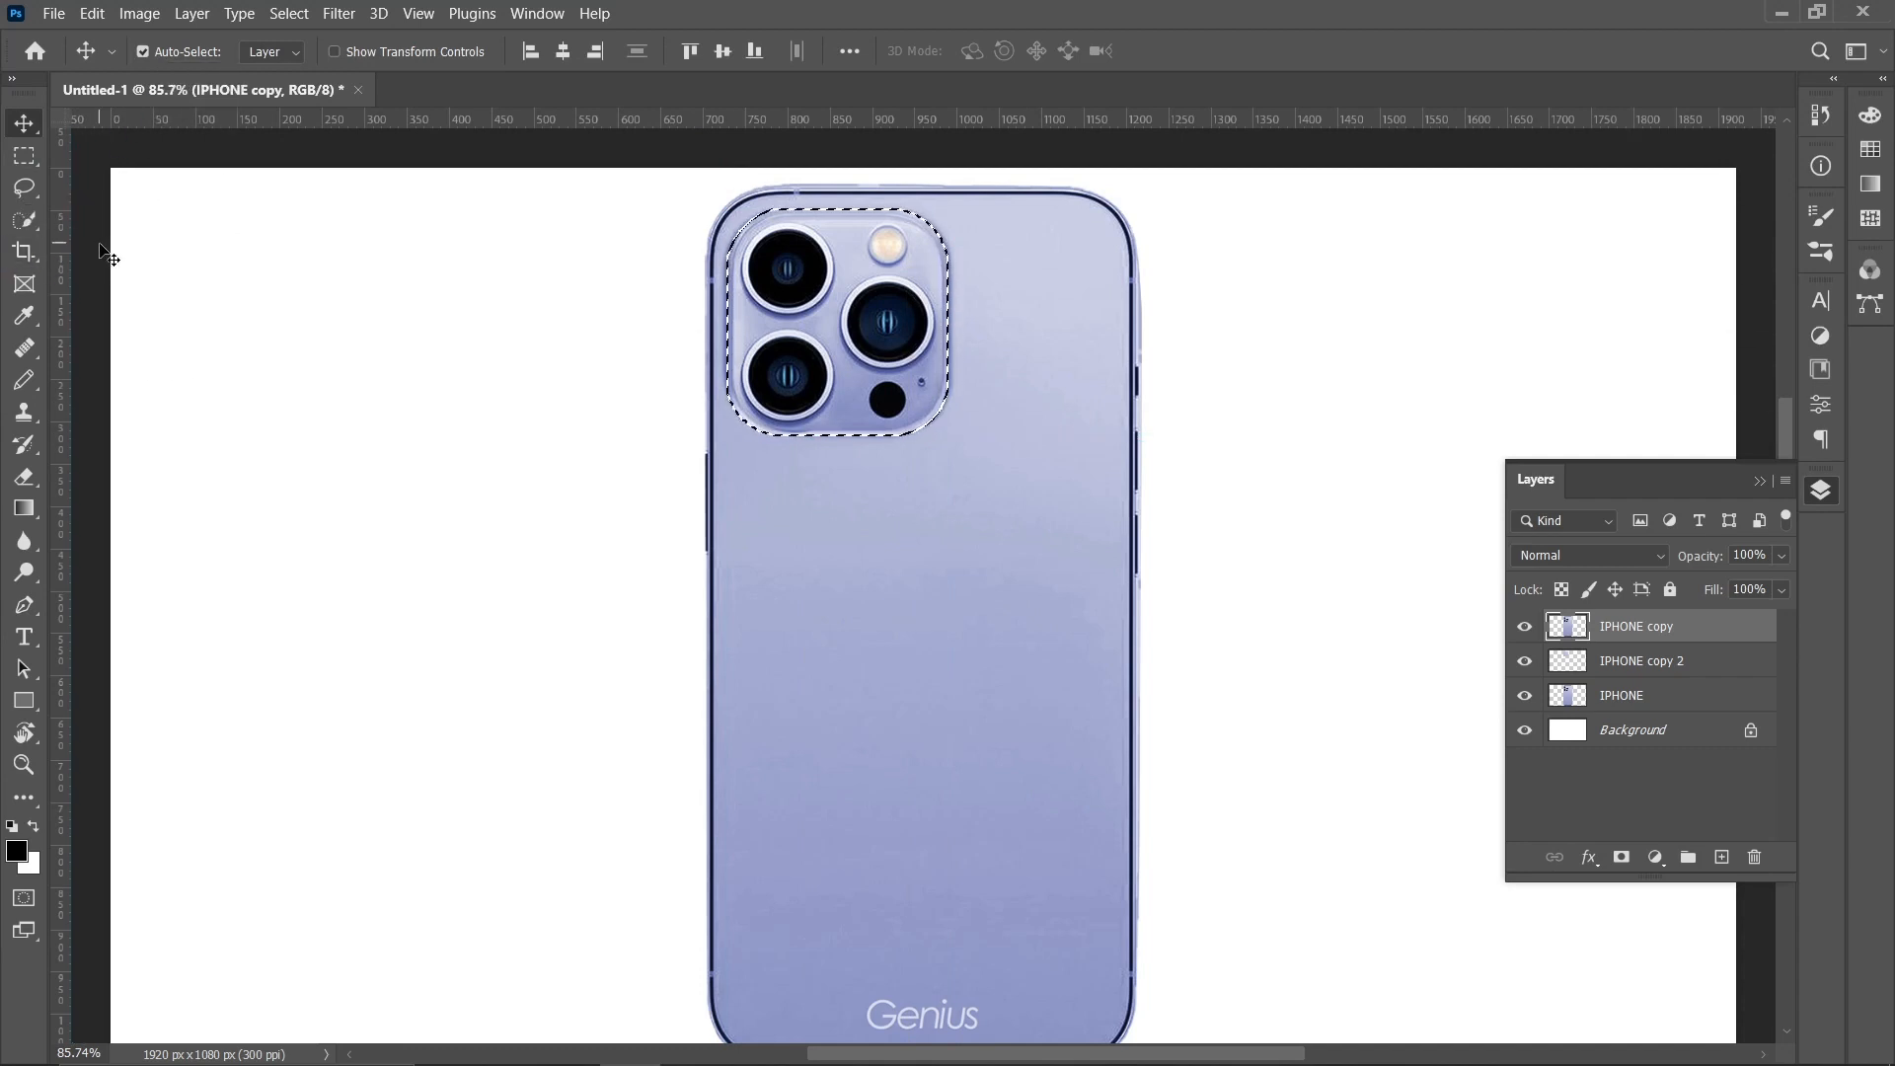
# Invert the selection, delete everything outside the camera module on the IPHONE copy layer, and deselect
pyautogui.click(21, 225)
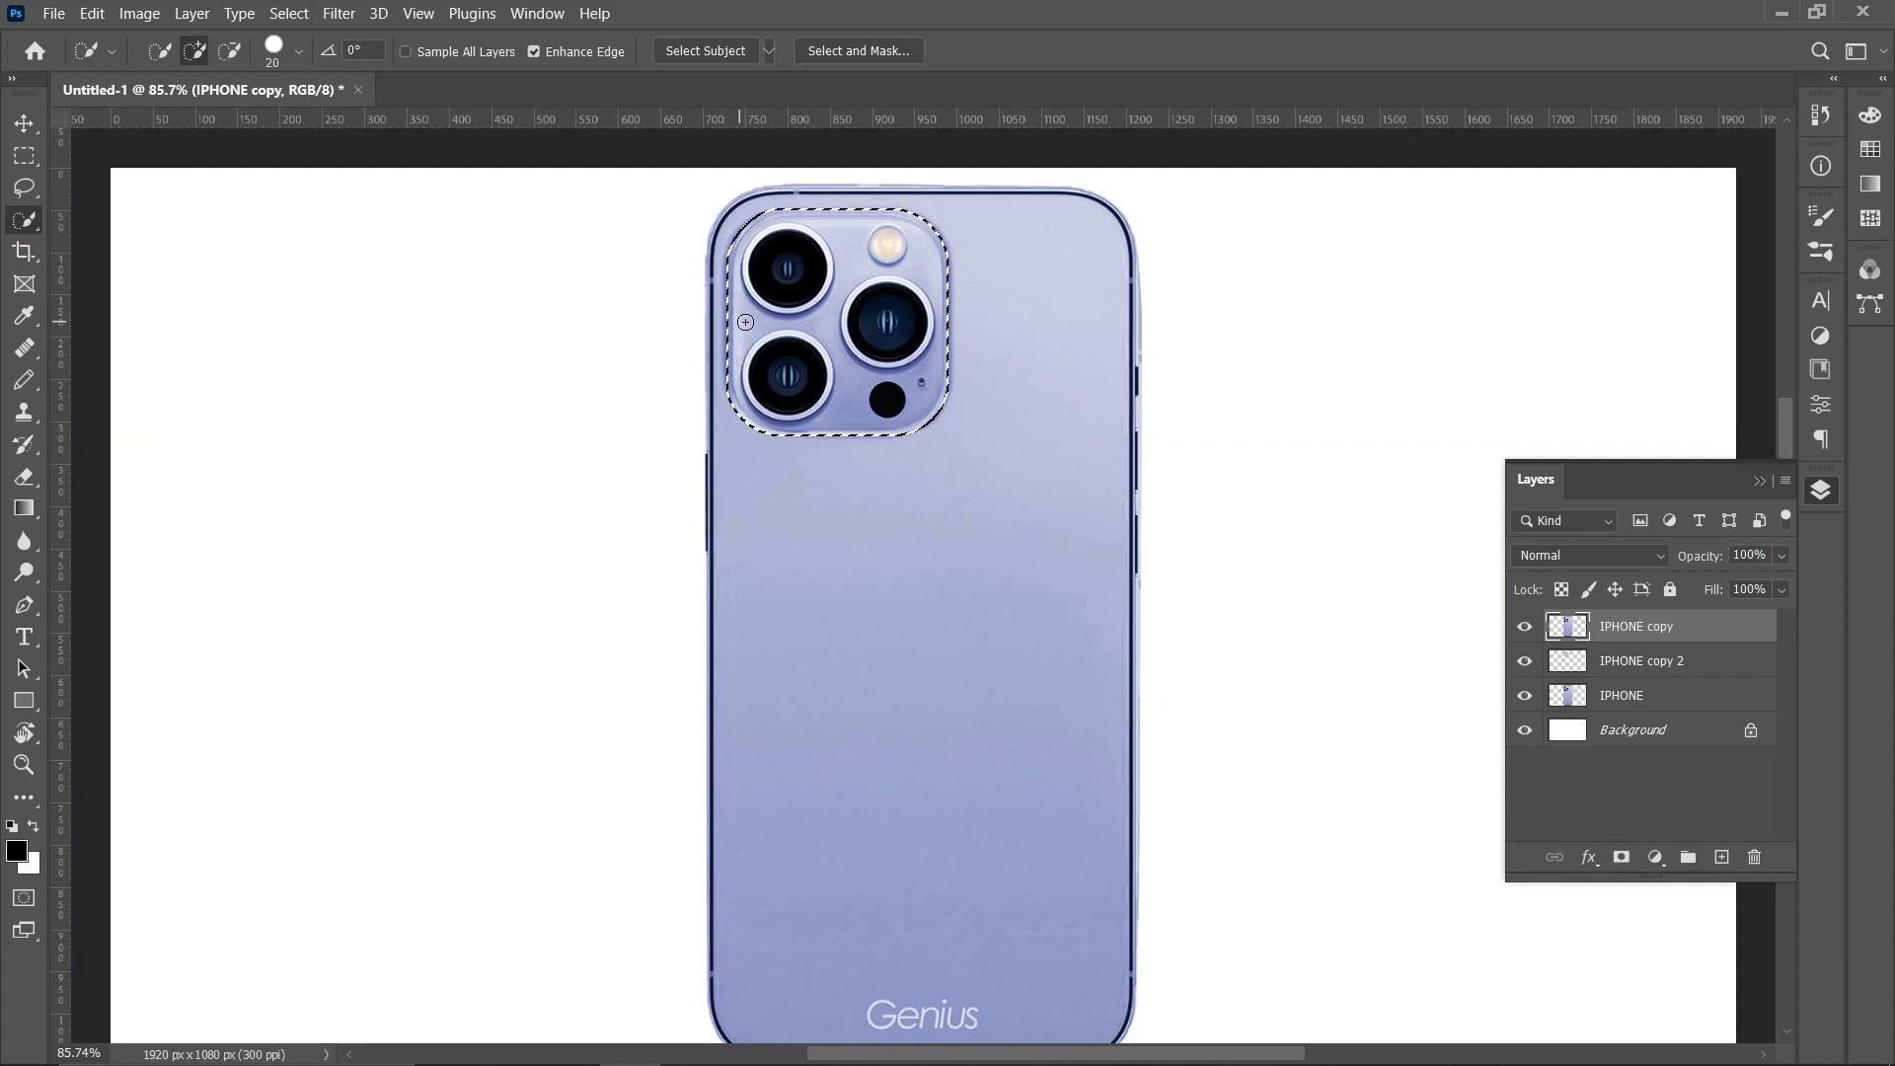
pyautogui.rightClick(787, 324)
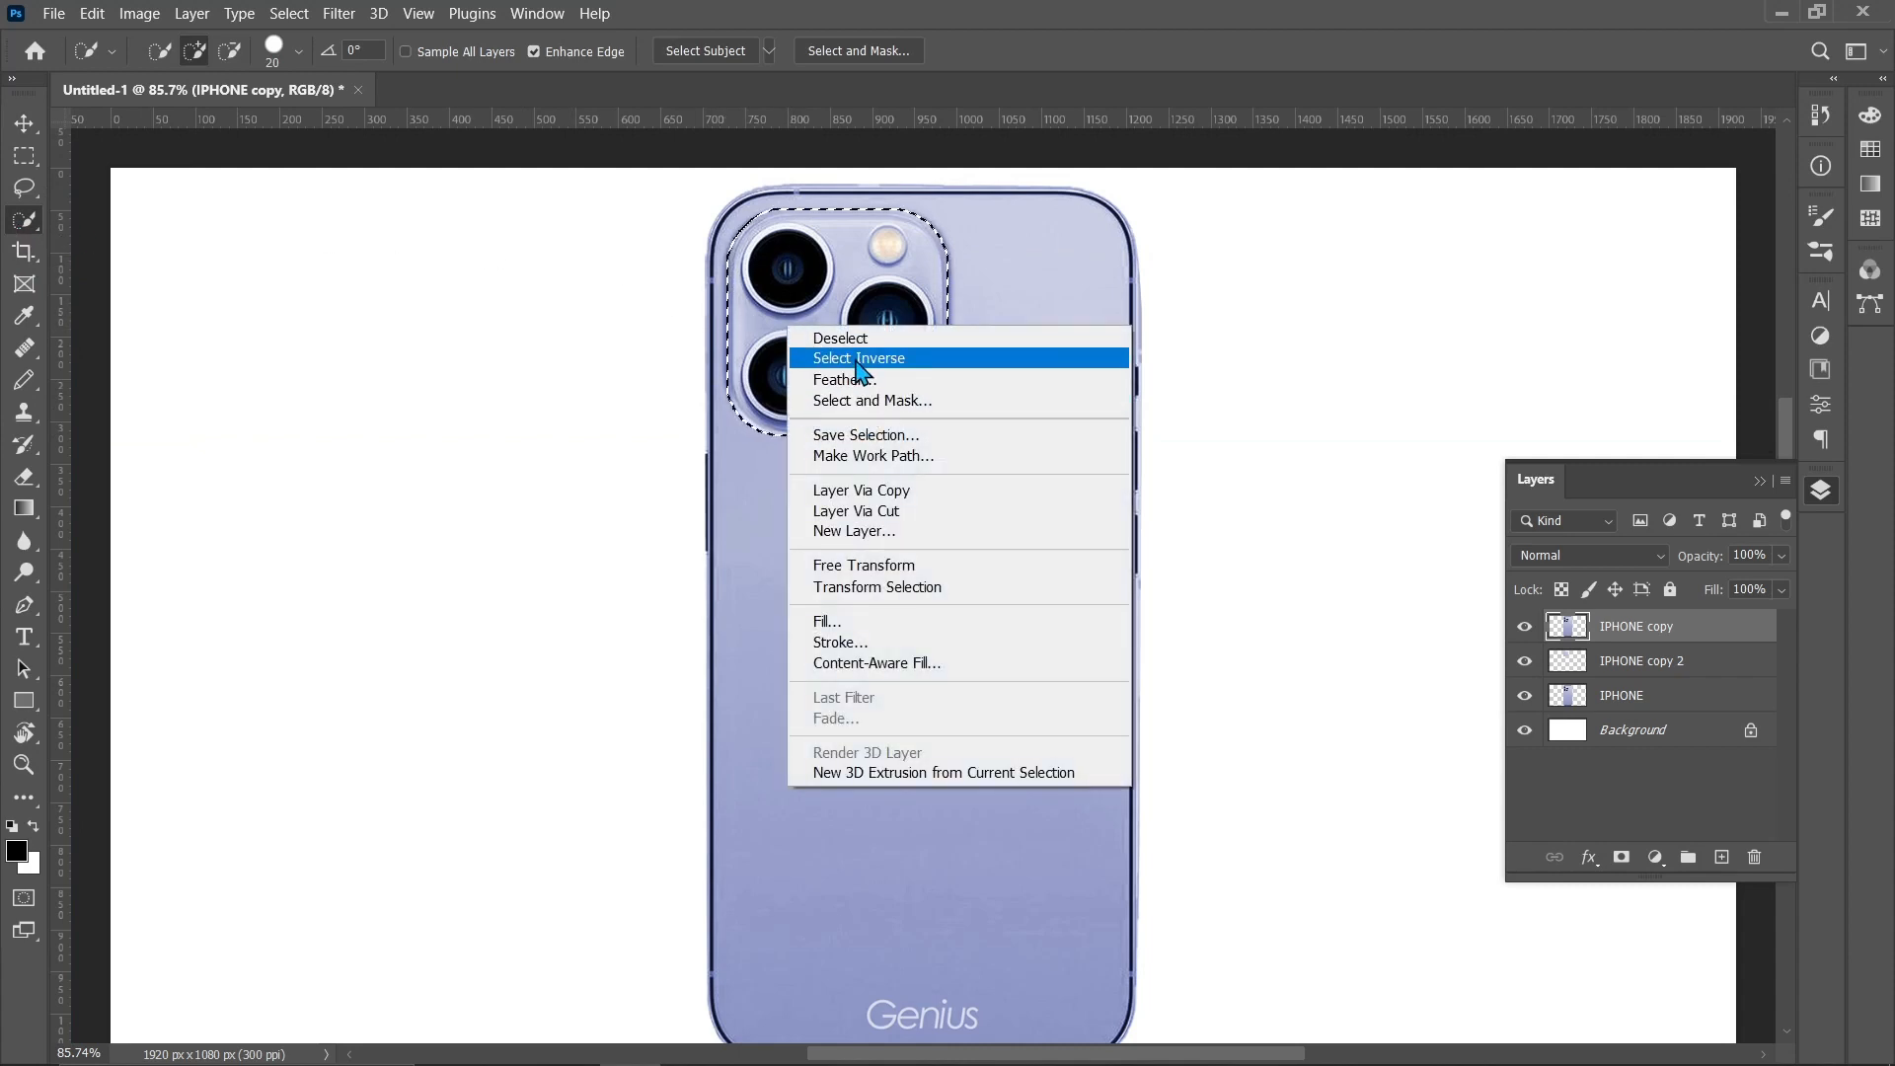
pyautogui.click(859, 360)
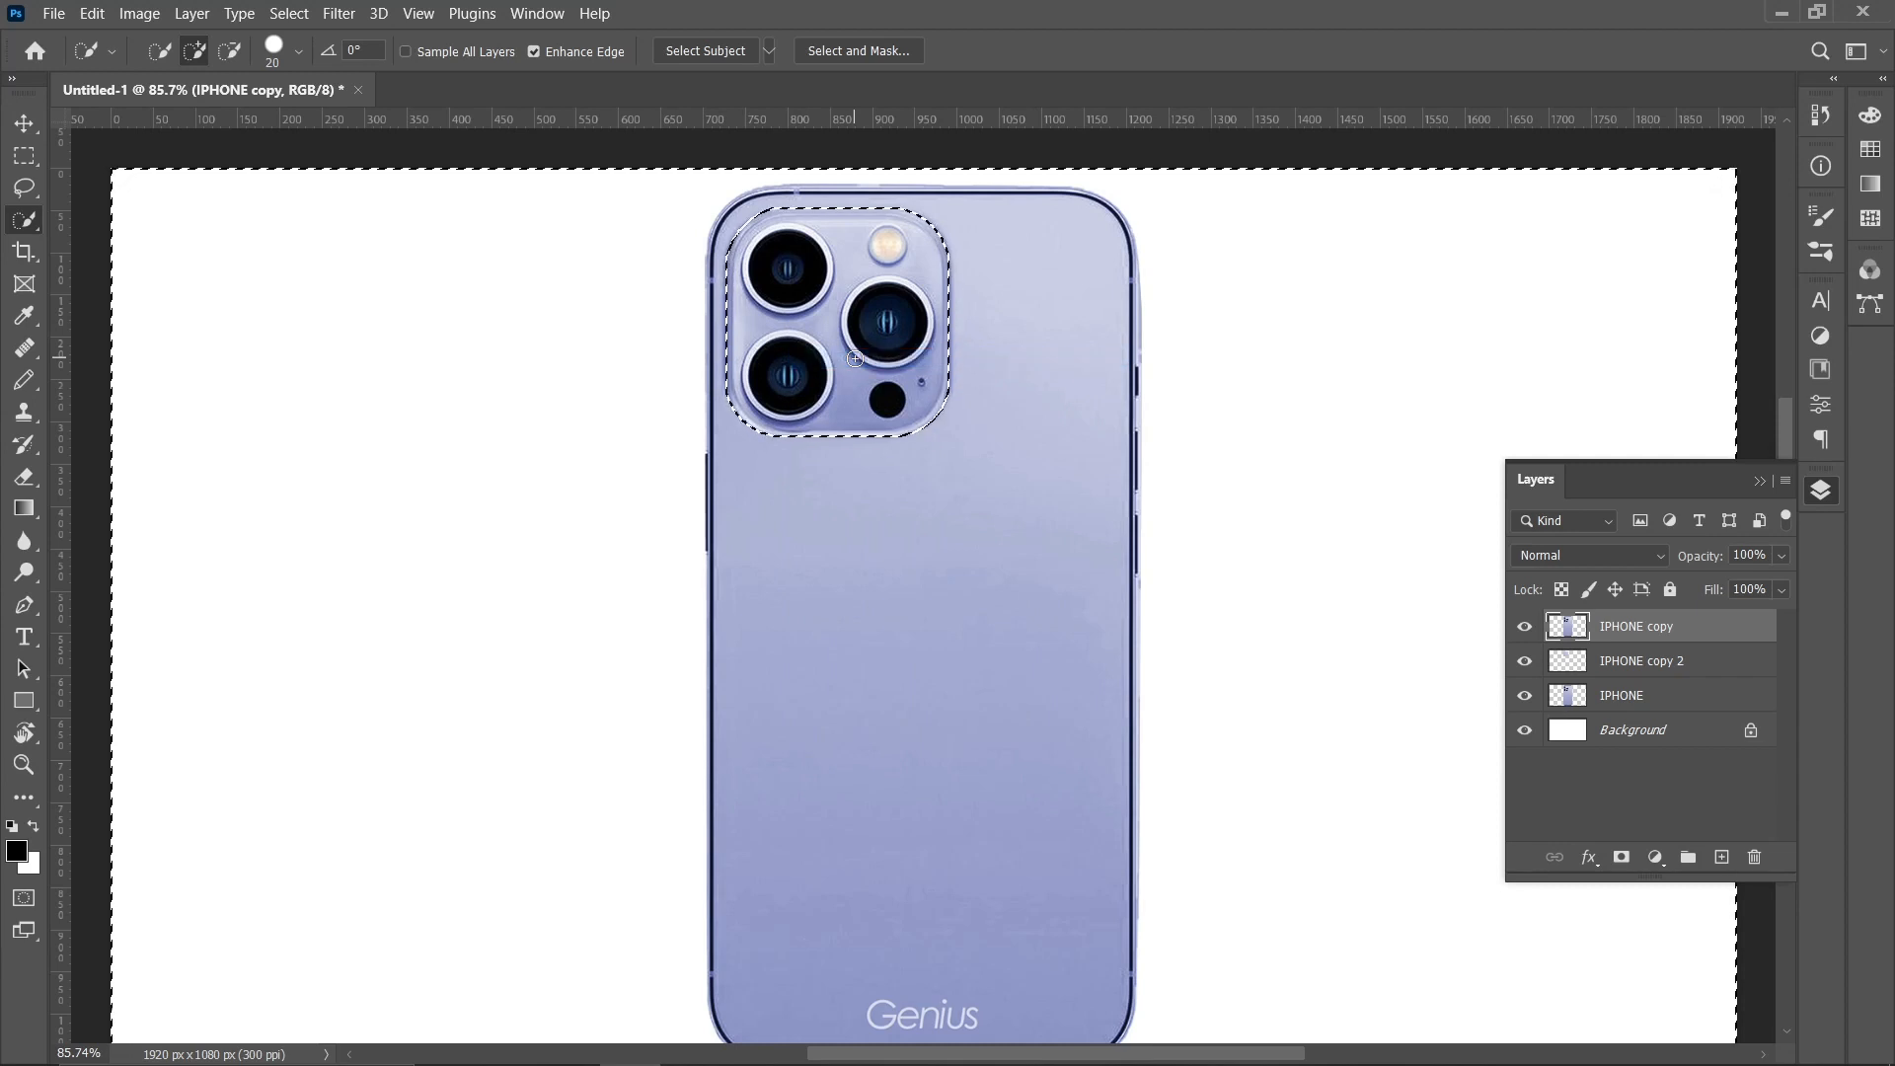
pyautogui.press('Delete')
pyautogui.hotkey('ctrl', 'd')
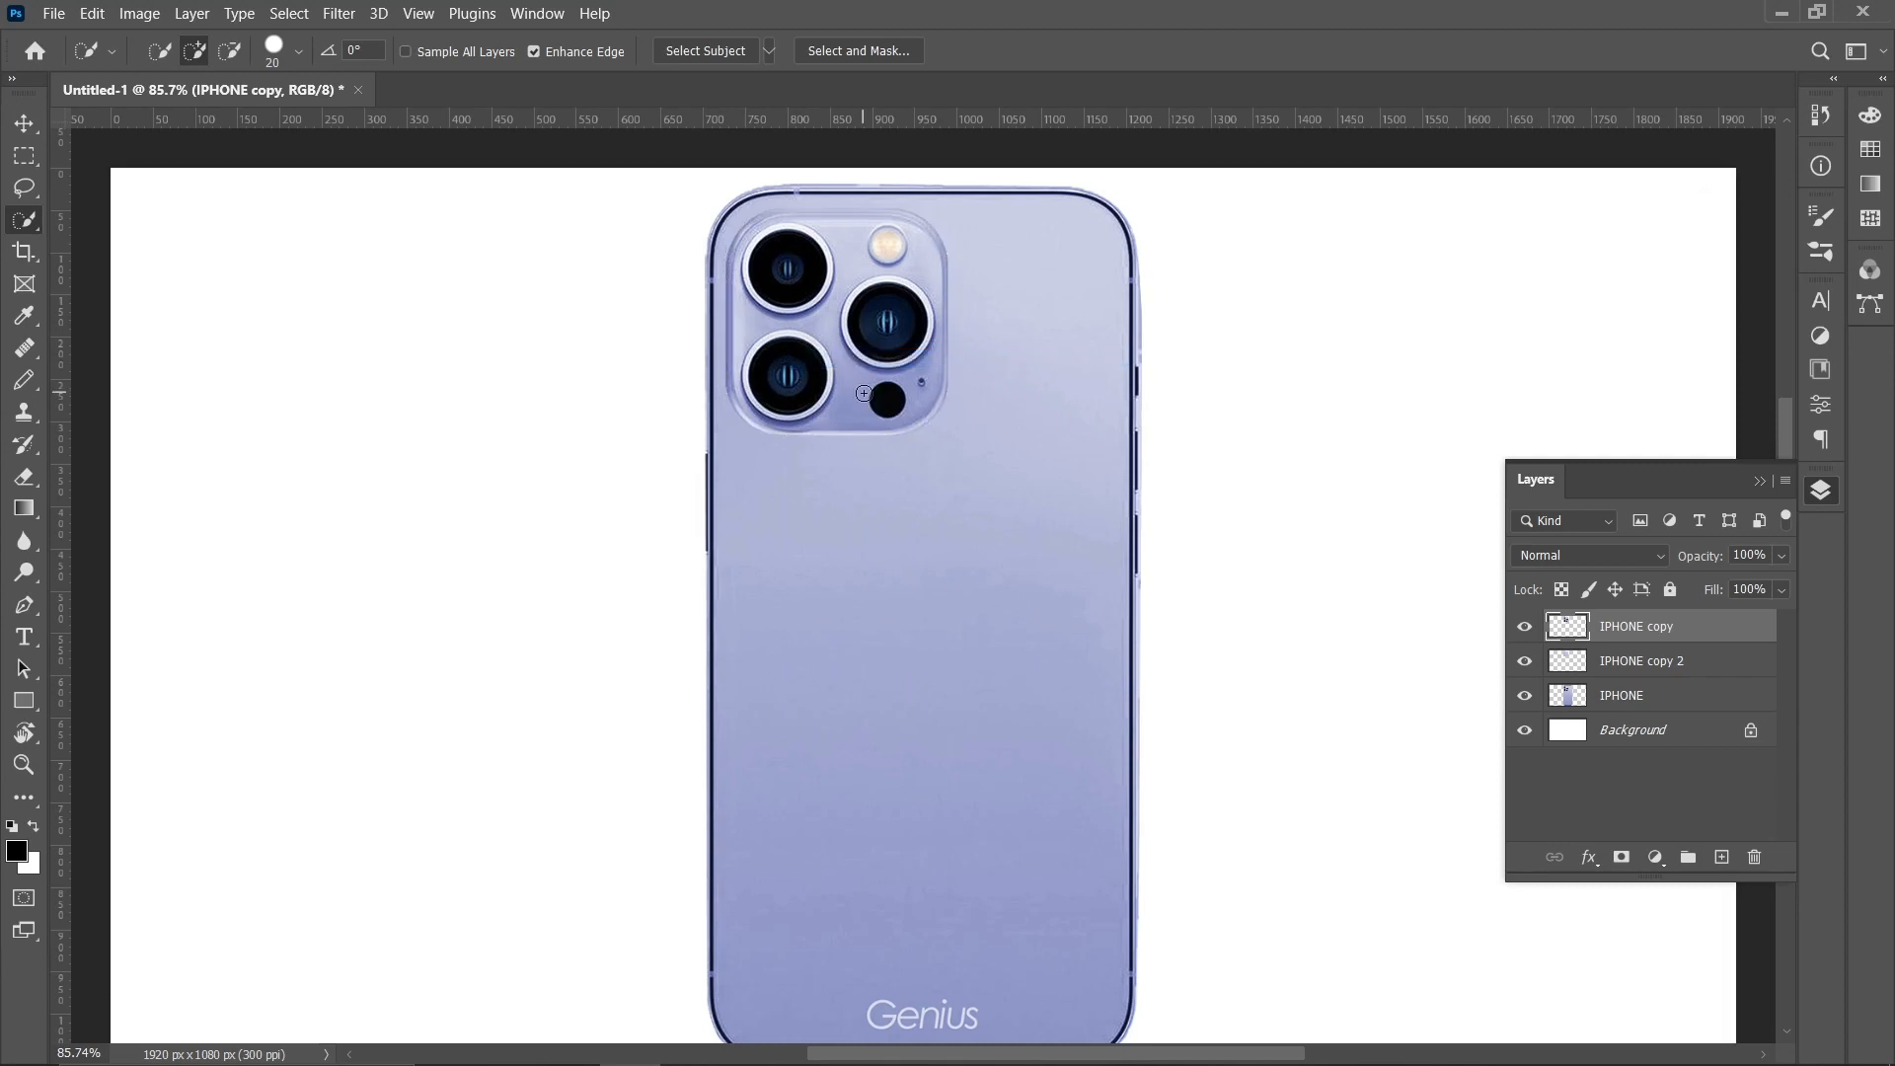
# Enlarge the isolated camera module proportionally to about 176% with Free Transform, keeping its upper-left corner fixed
pyautogui.click(24, 122)
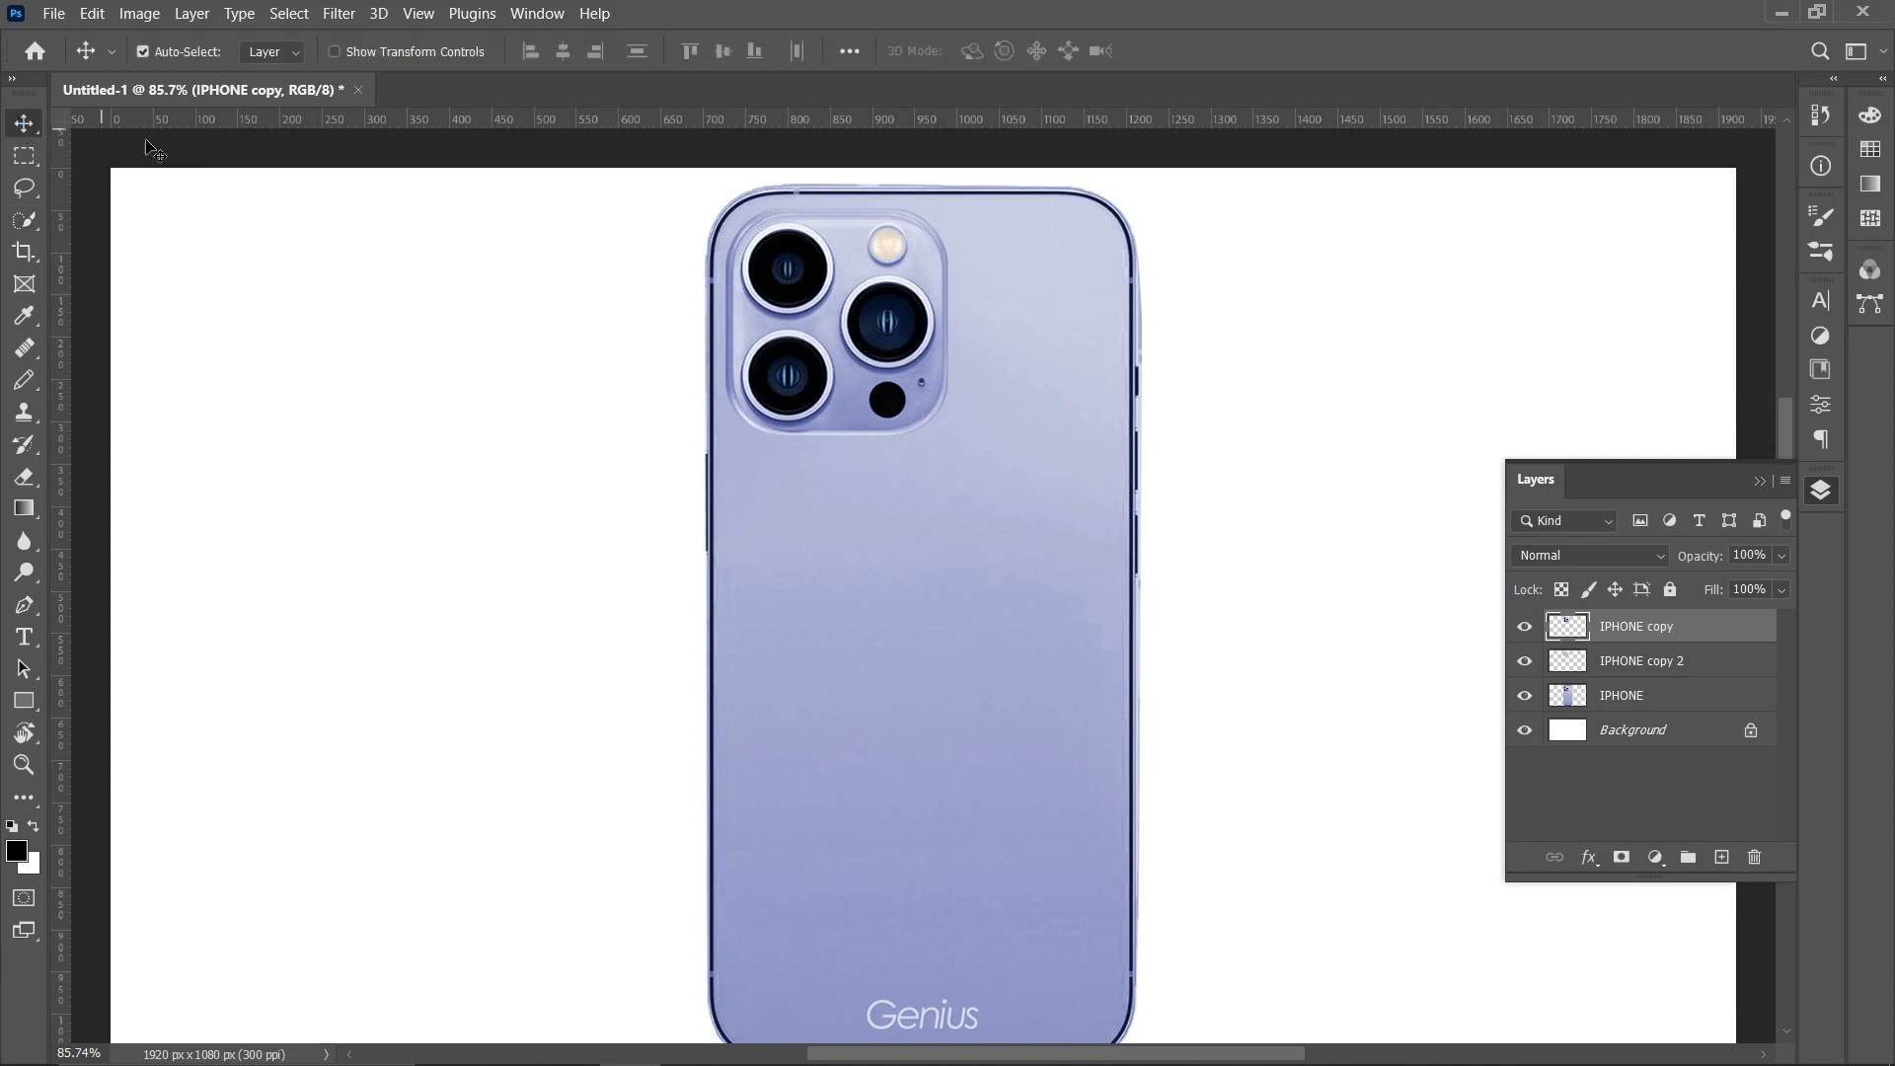
pyautogui.hotkey('ctrl', 't')
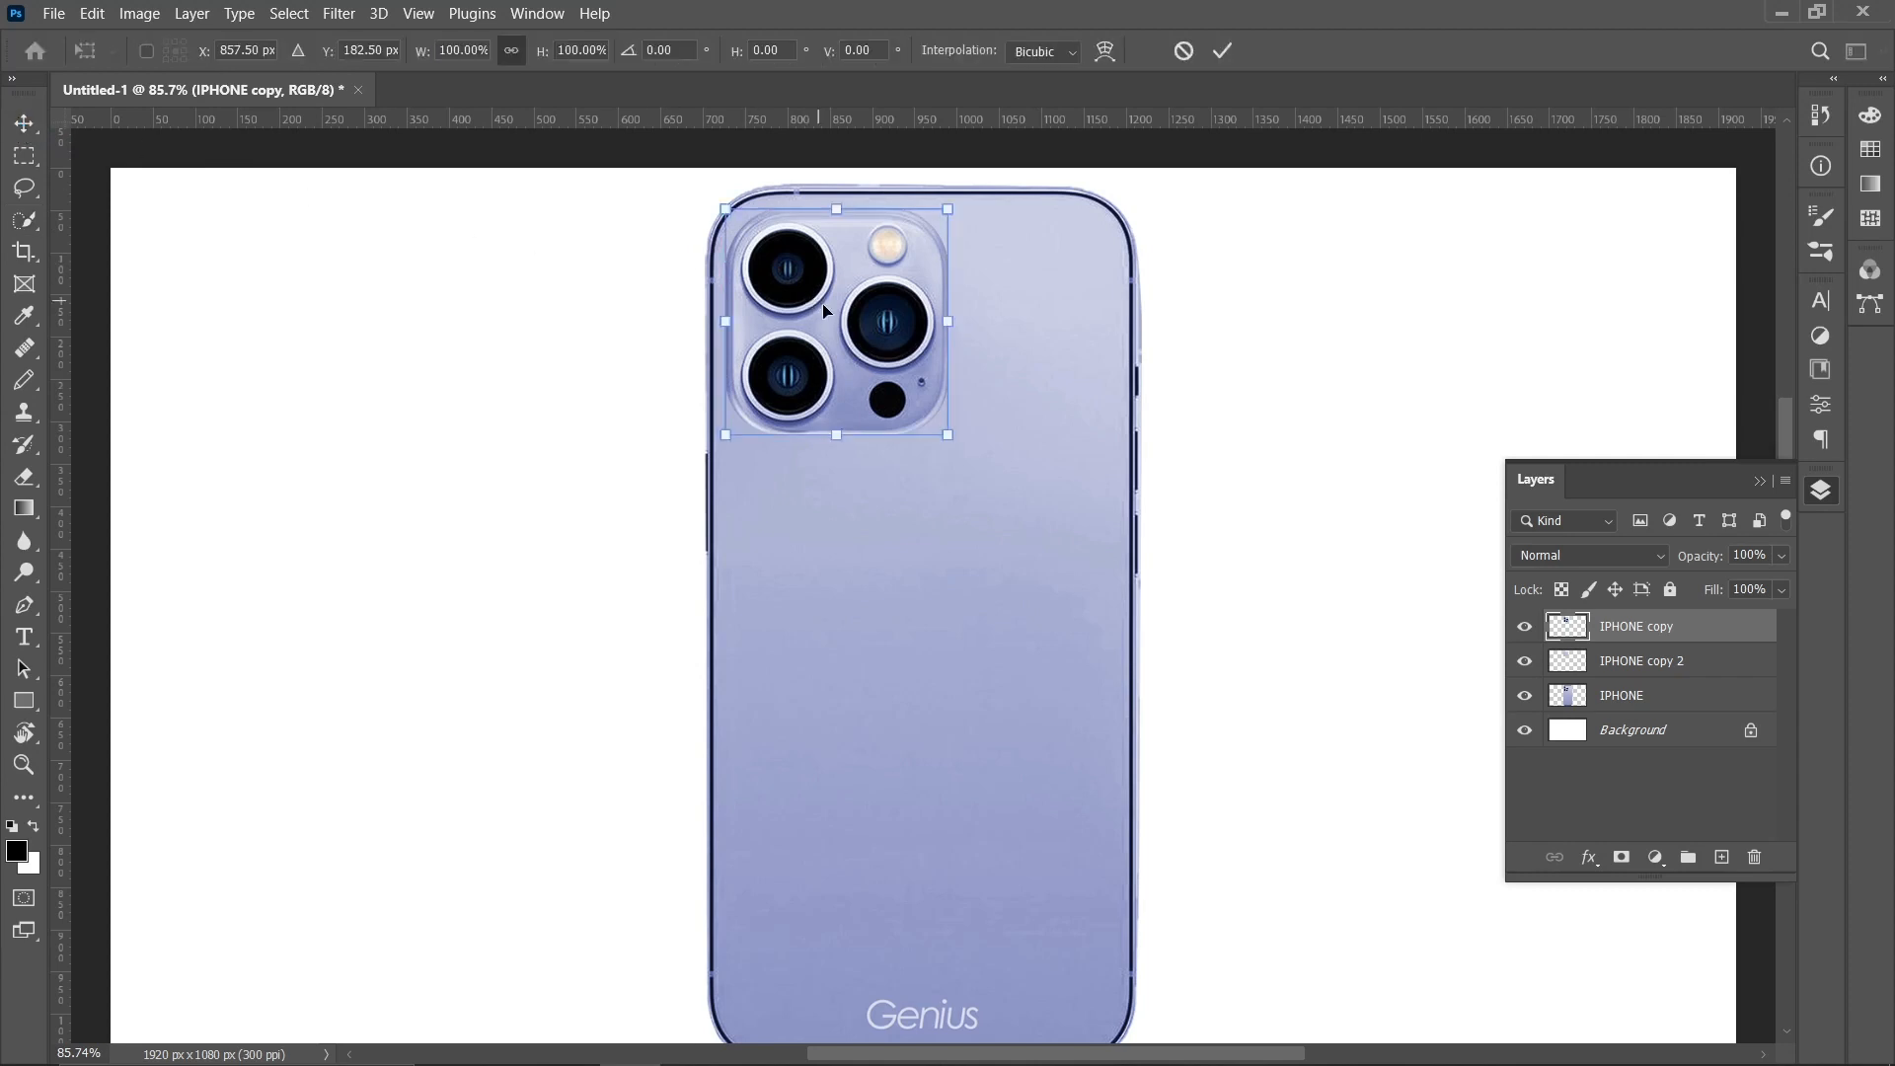
pyautogui.moveTo(953, 440); pyautogui.dragTo(1096, 642)
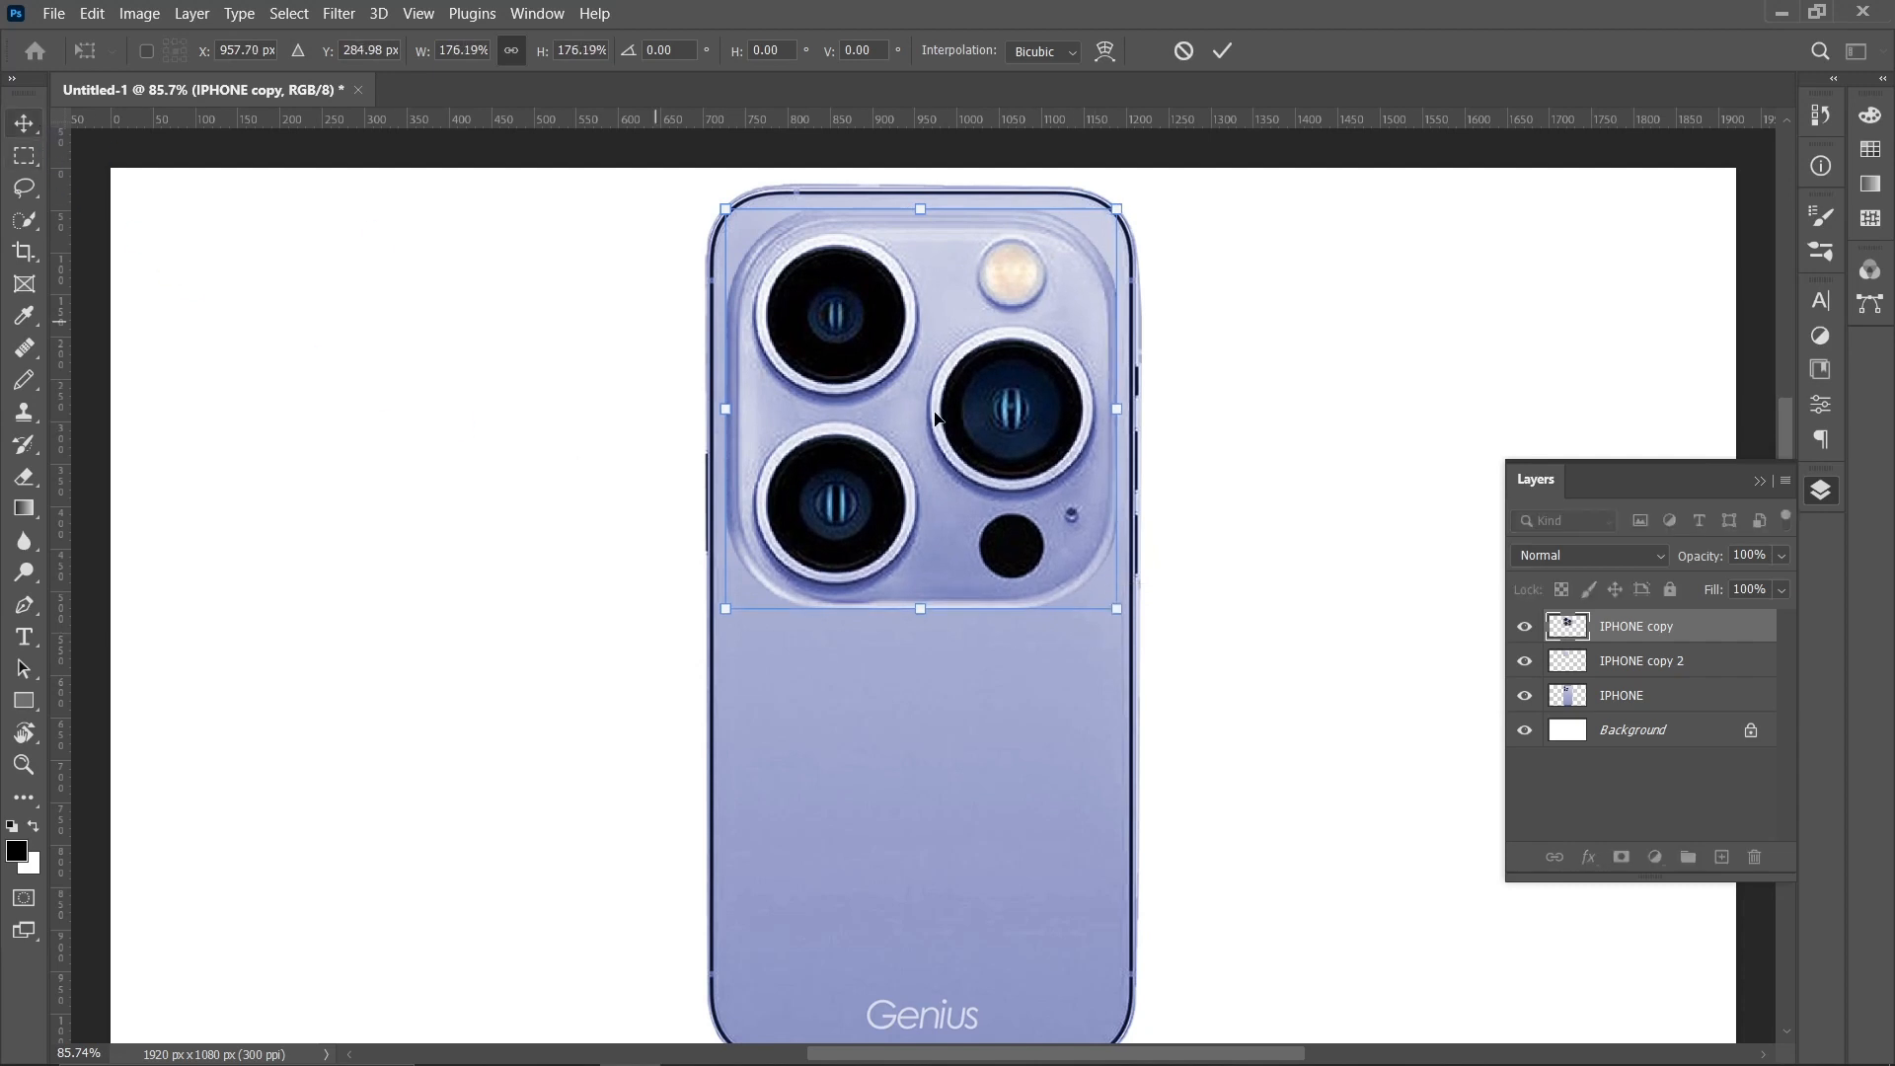
pyautogui.scroll(1, 899, 478)
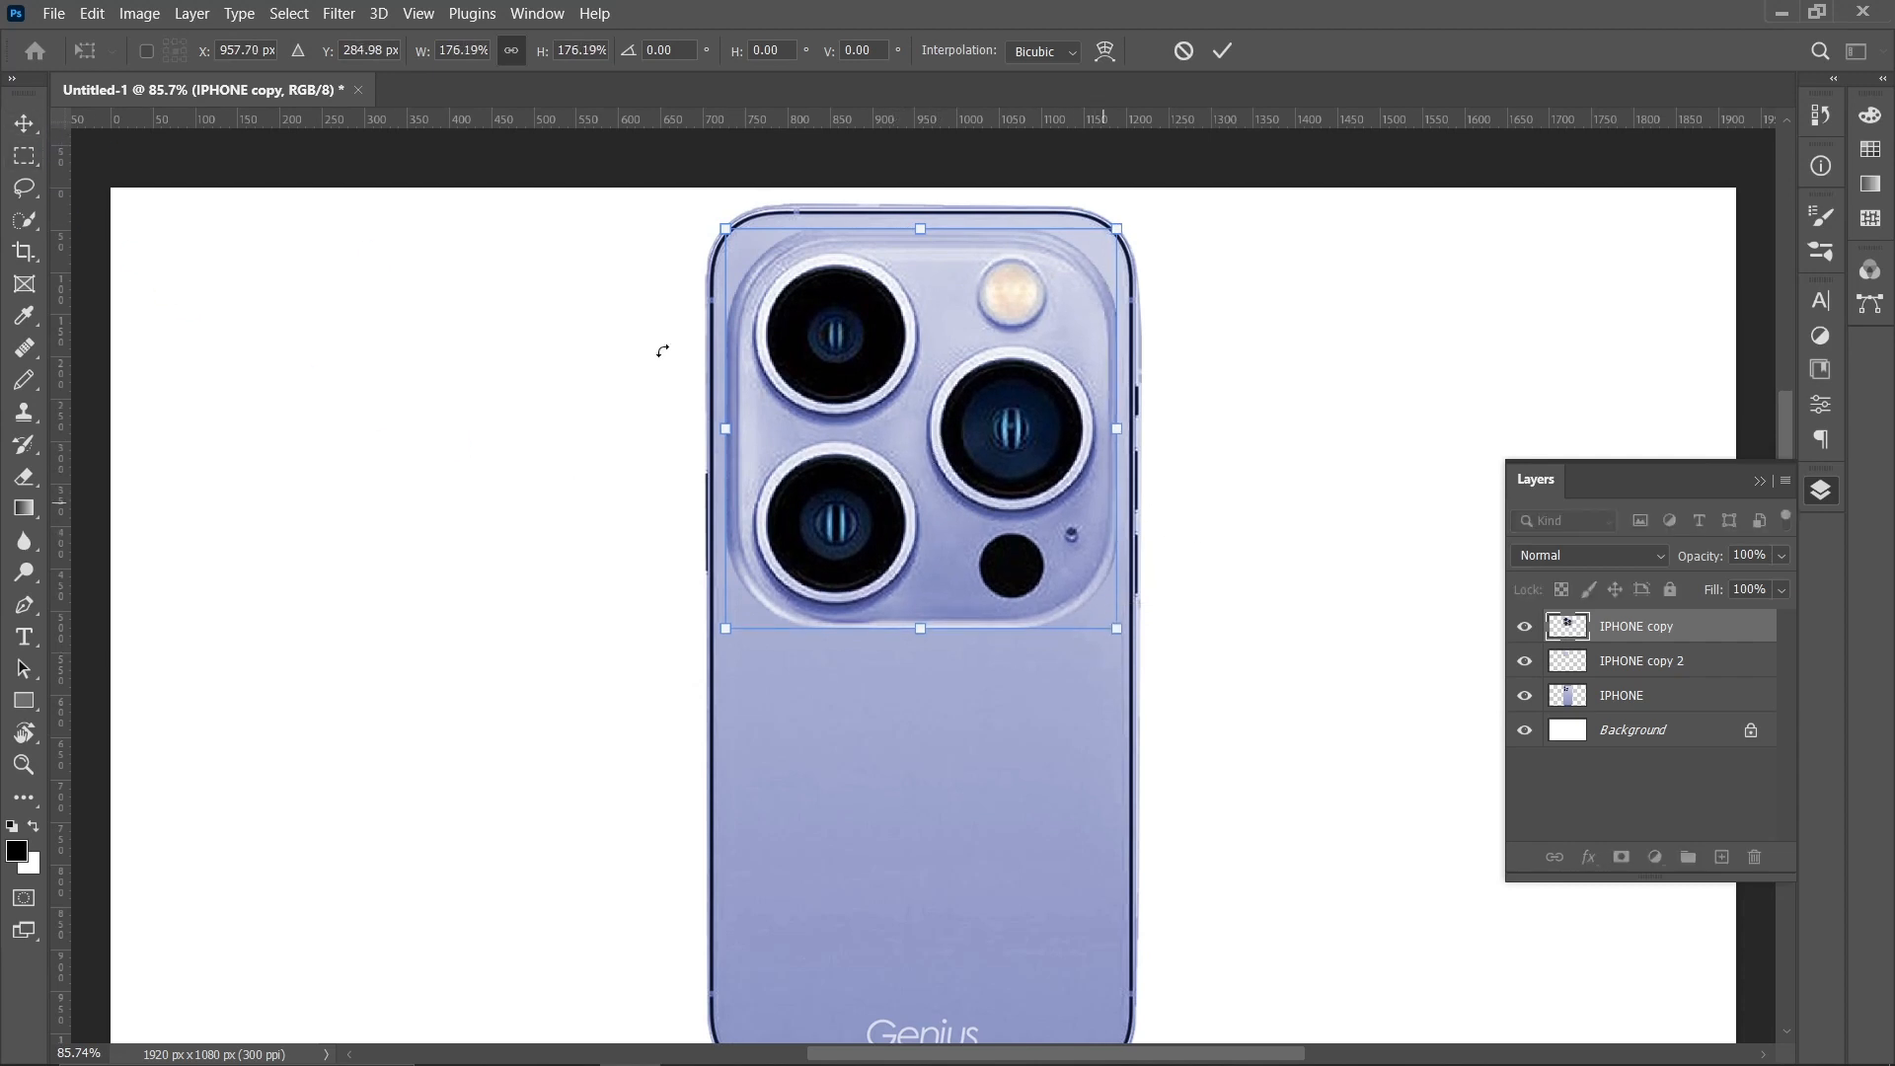
# Nudge the enlarged camera module up by 4 px and apply the transform
pyautogui.scroll(3, 921, 405)
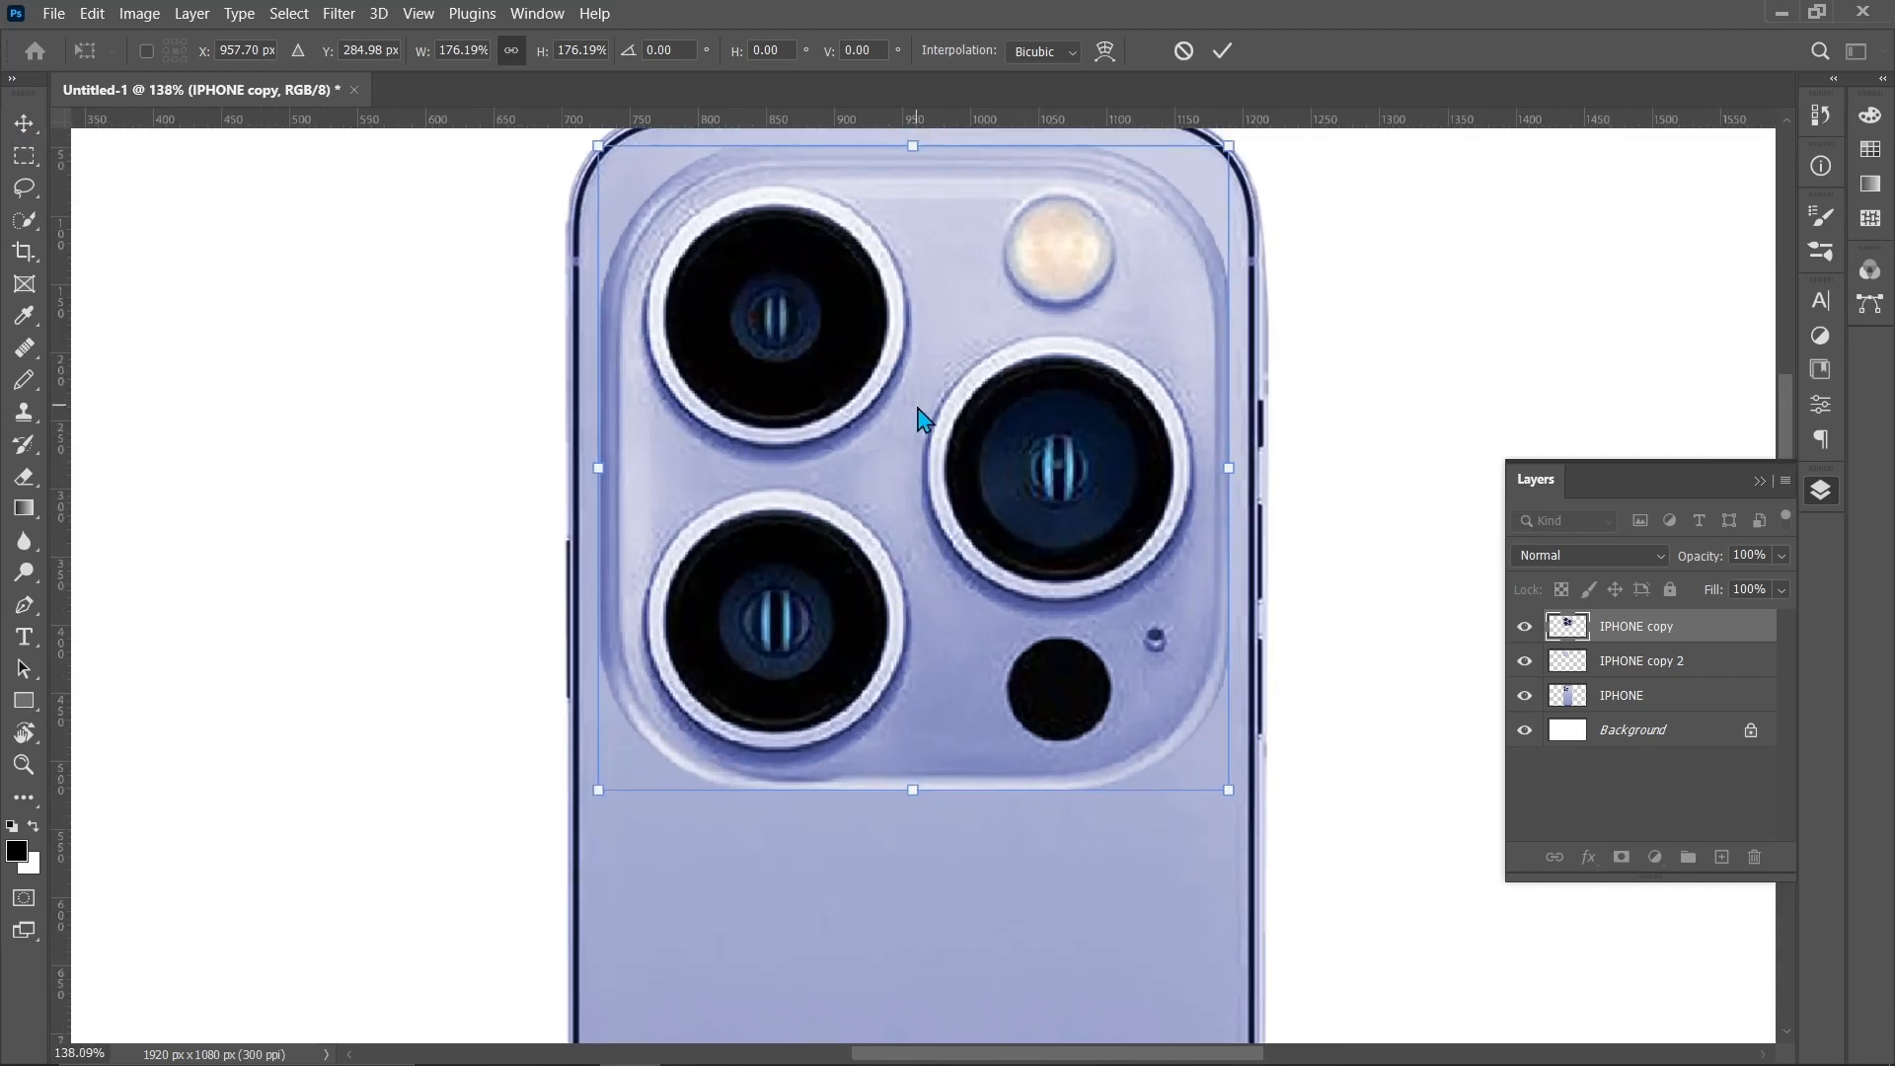
pyautogui.scroll(2, 916, 412)
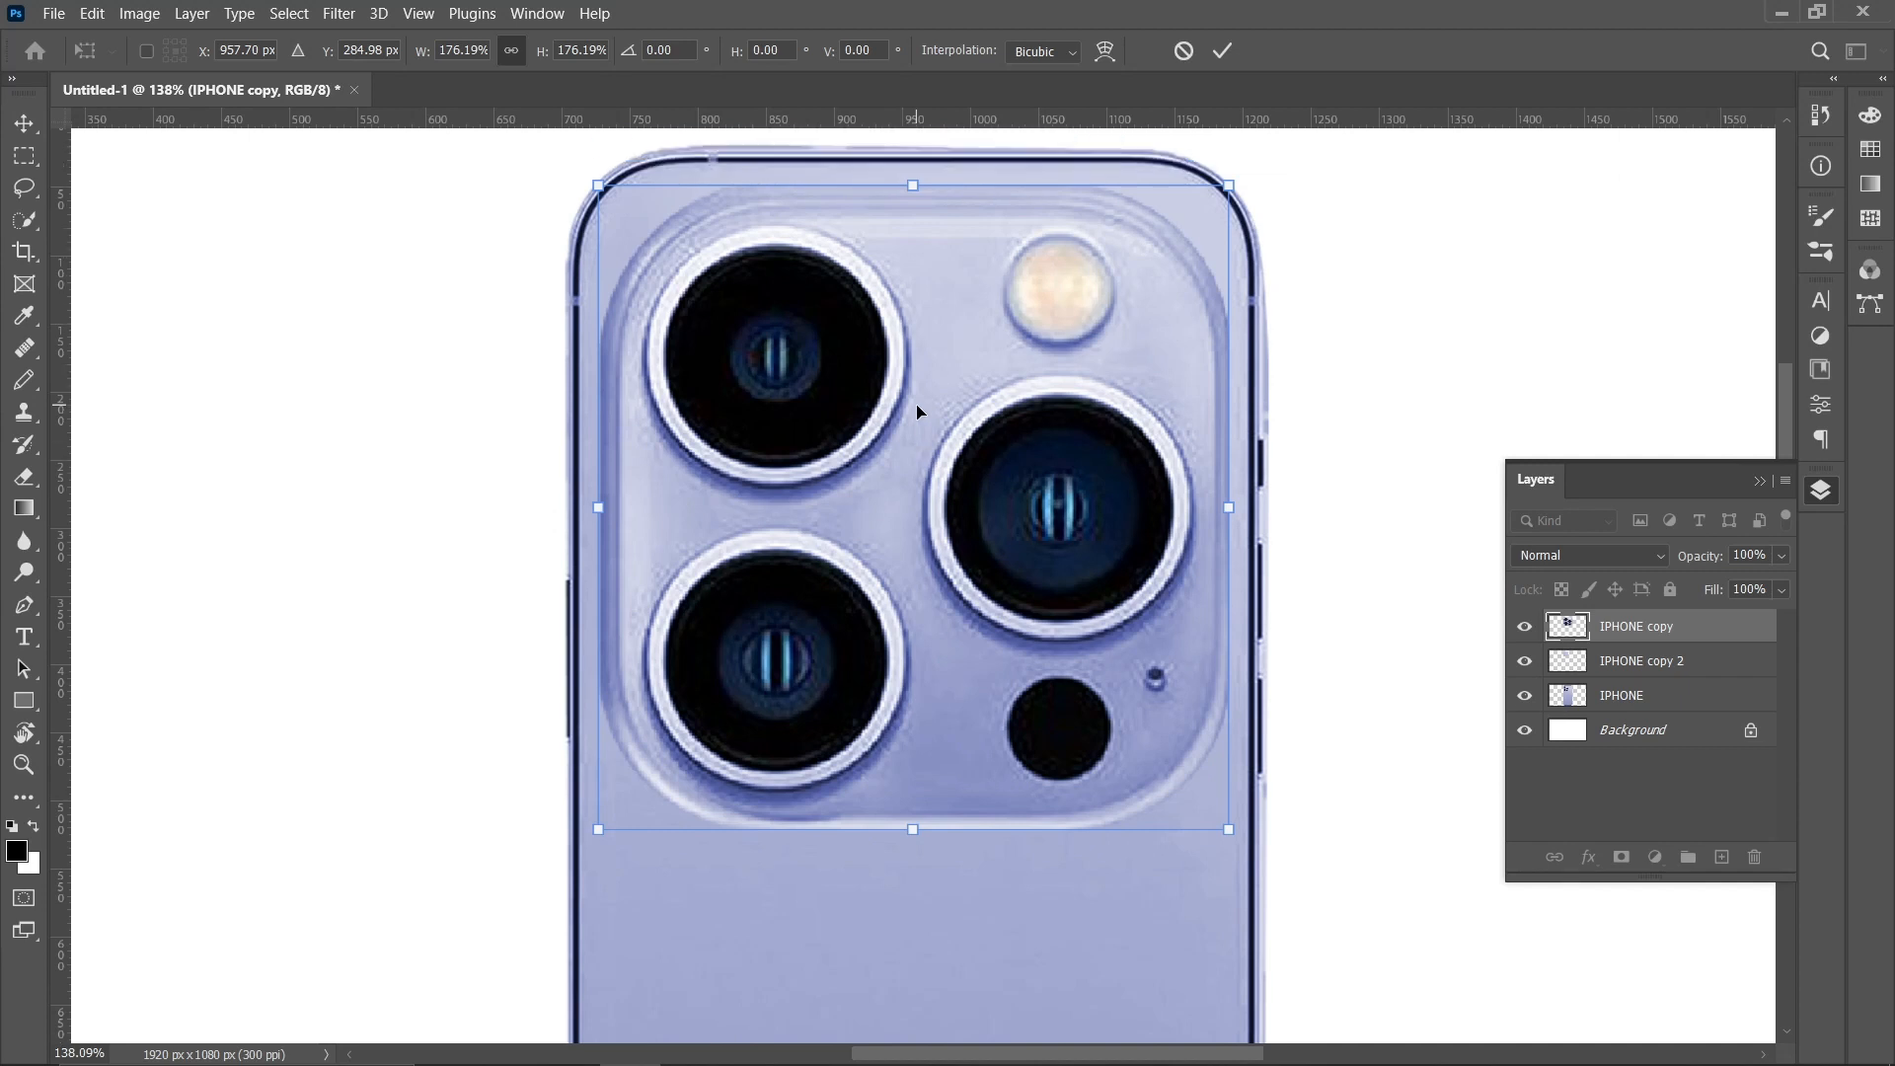
pyautogui.press('Up')
pyautogui.press('Up')
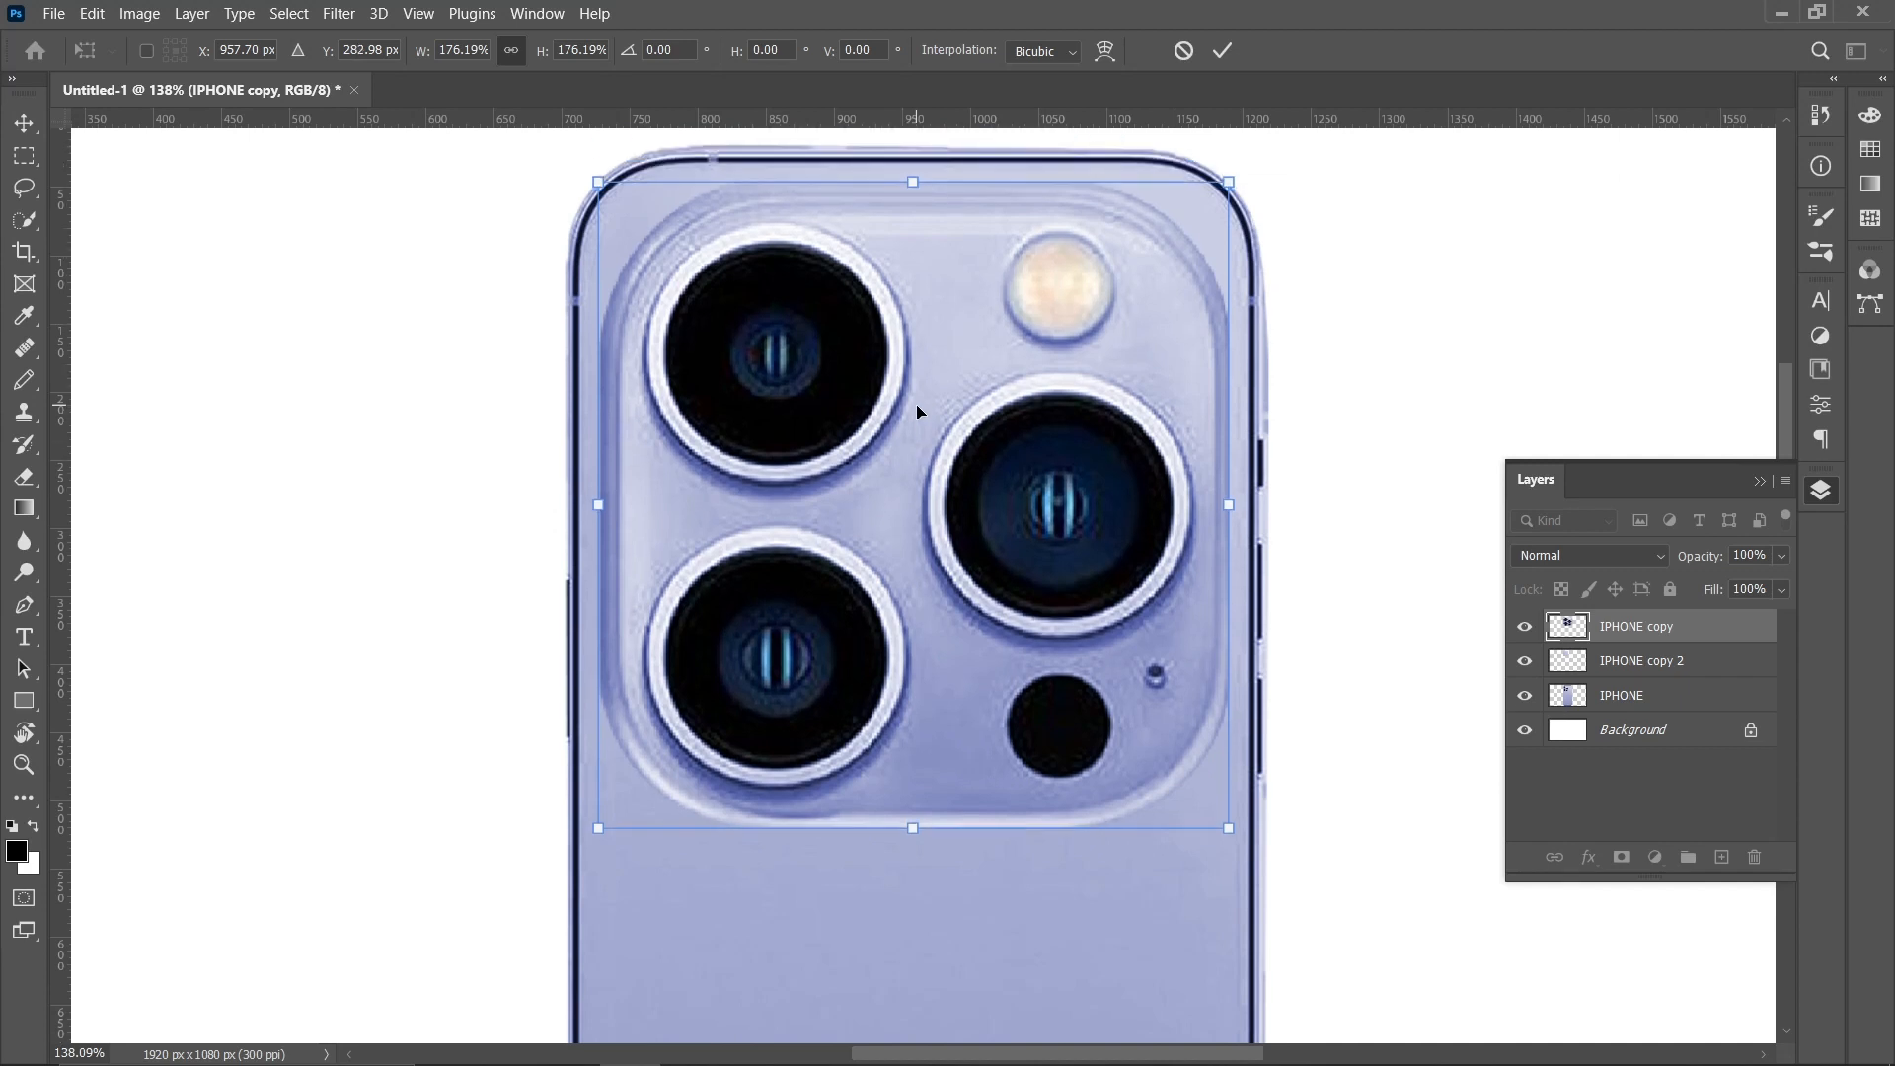
pyautogui.press('Up')
pyautogui.press('Up')
pyautogui.press('Return')
# Compare the enlarged camera module with the original phone by toggling the visibility of the IPHONE copy and IPHONE copy 2 layers
pyautogui.hotkey('ctrl', '0')
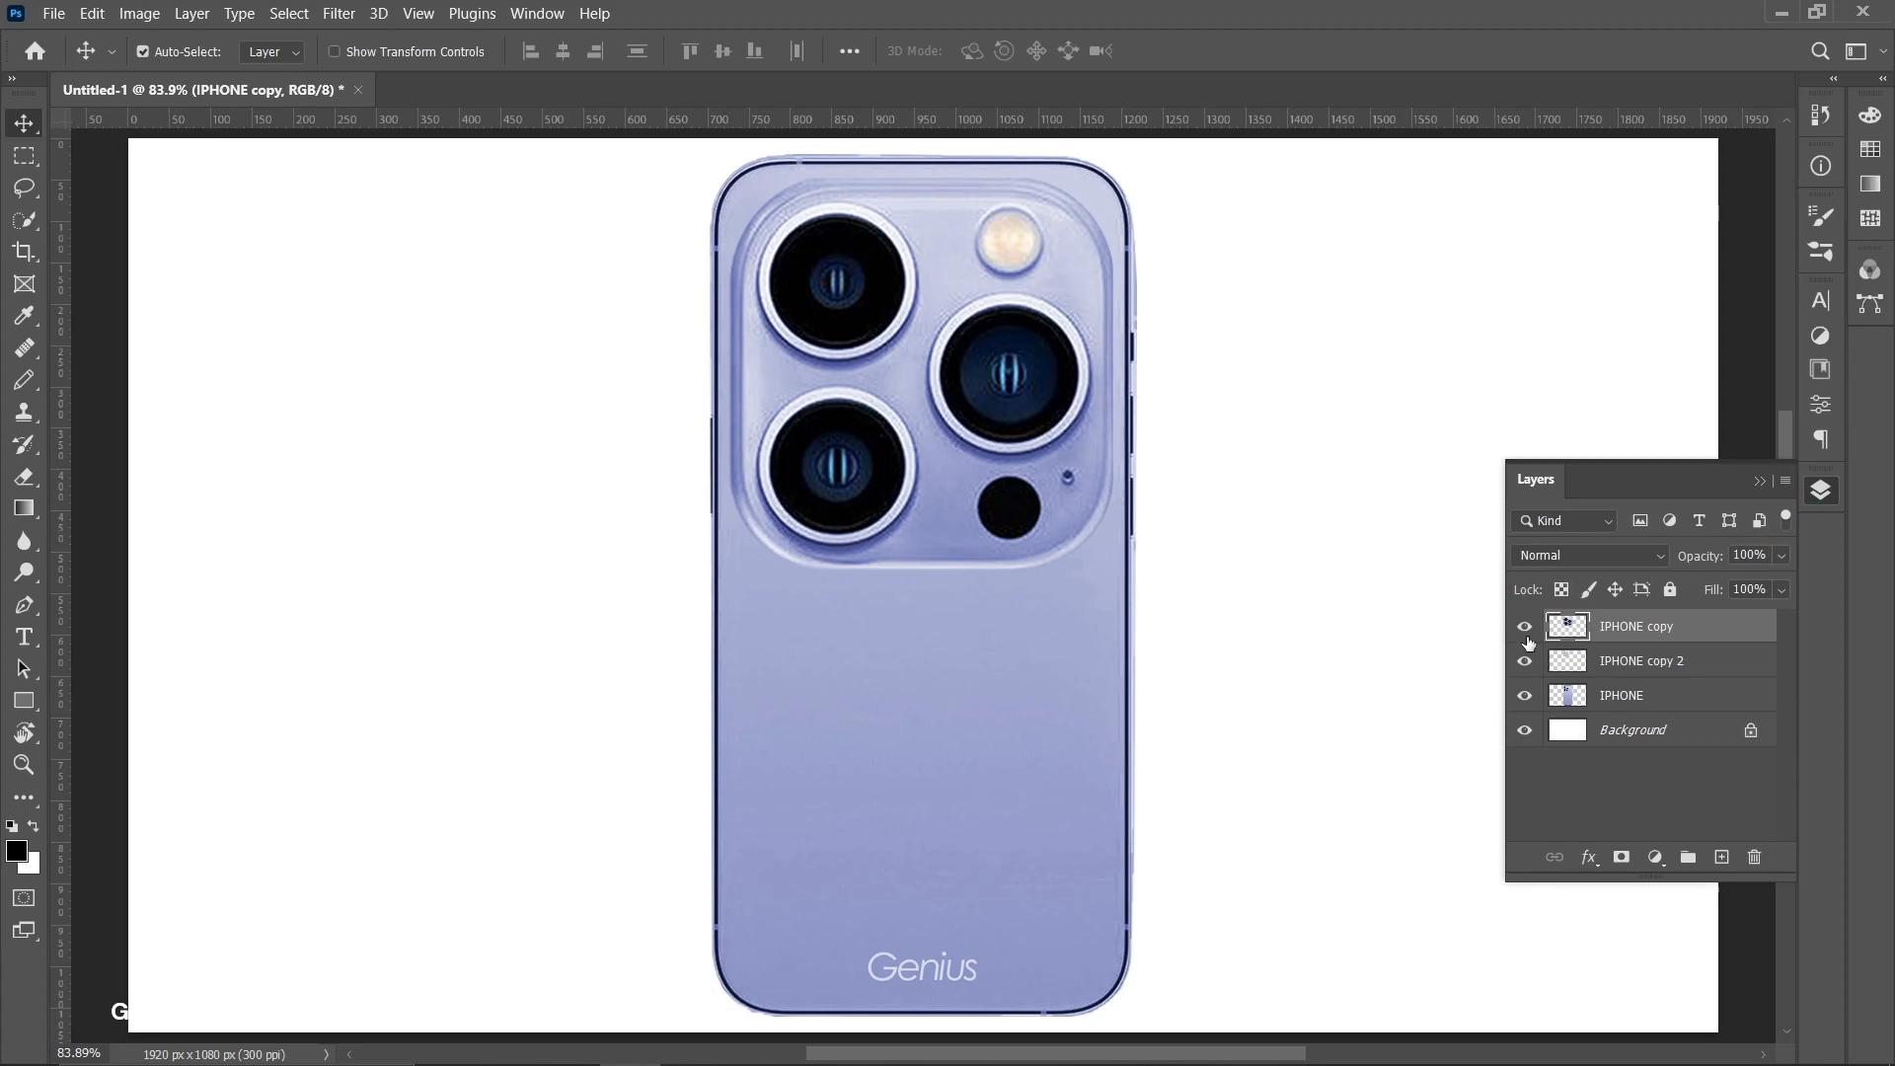
pyautogui.click(1525, 660)
pyautogui.click(1526, 627)
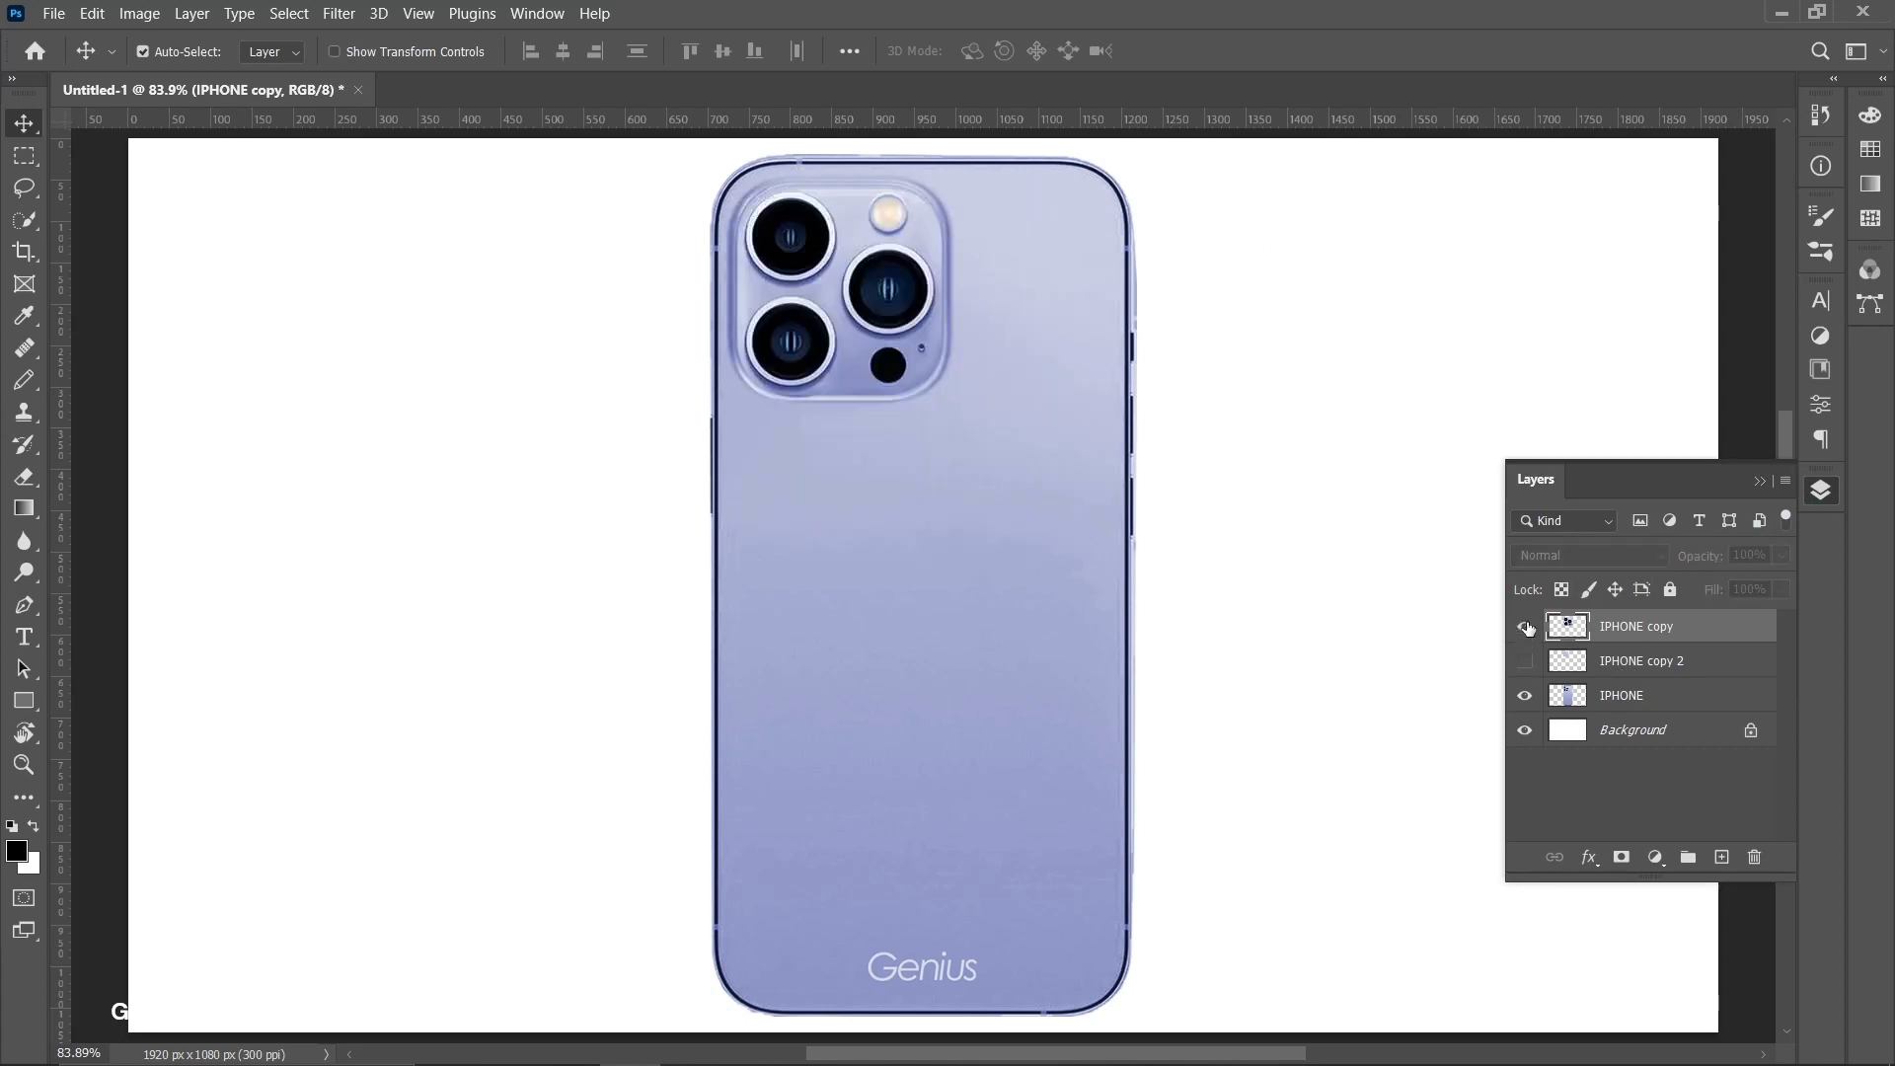
pyautogui.click(1527, 626)
pyautogui.click(1527, 627)
pyautogui.click(1525, 626)
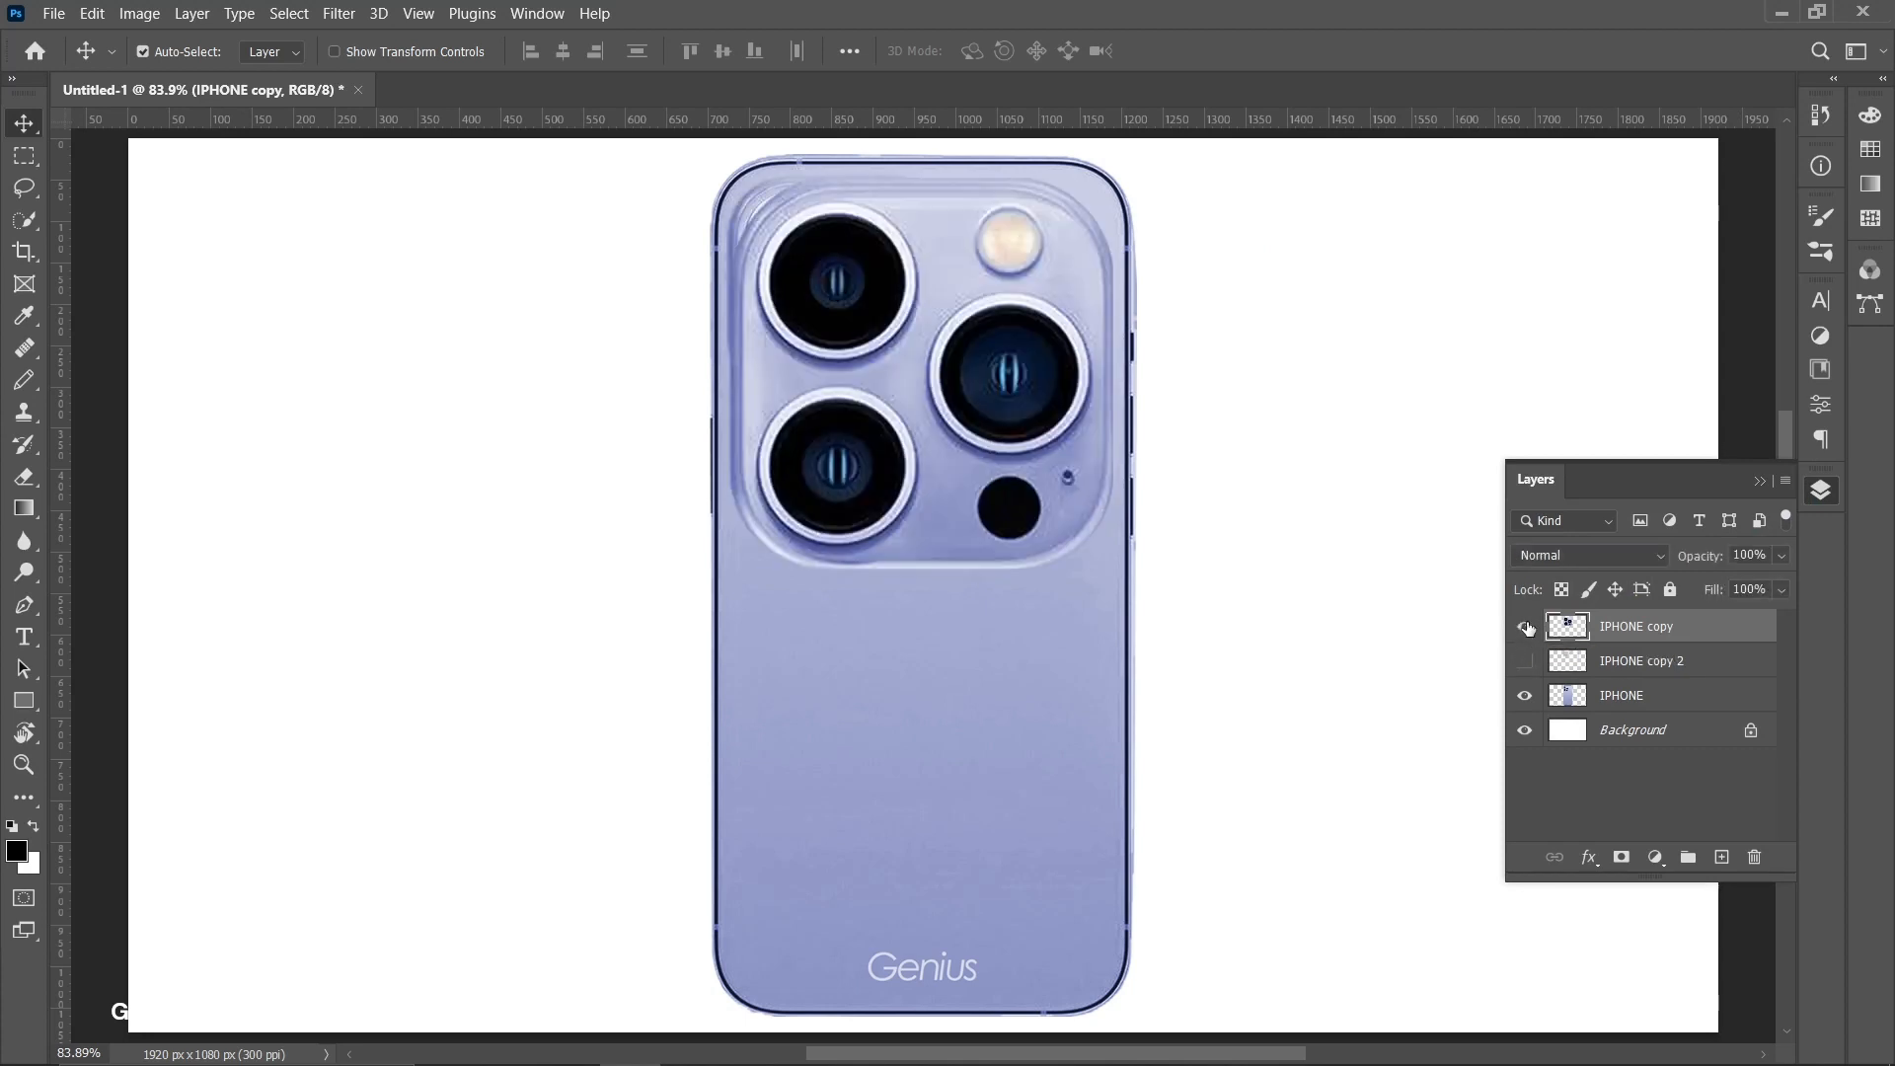
pyautogui.click(1525, 660)
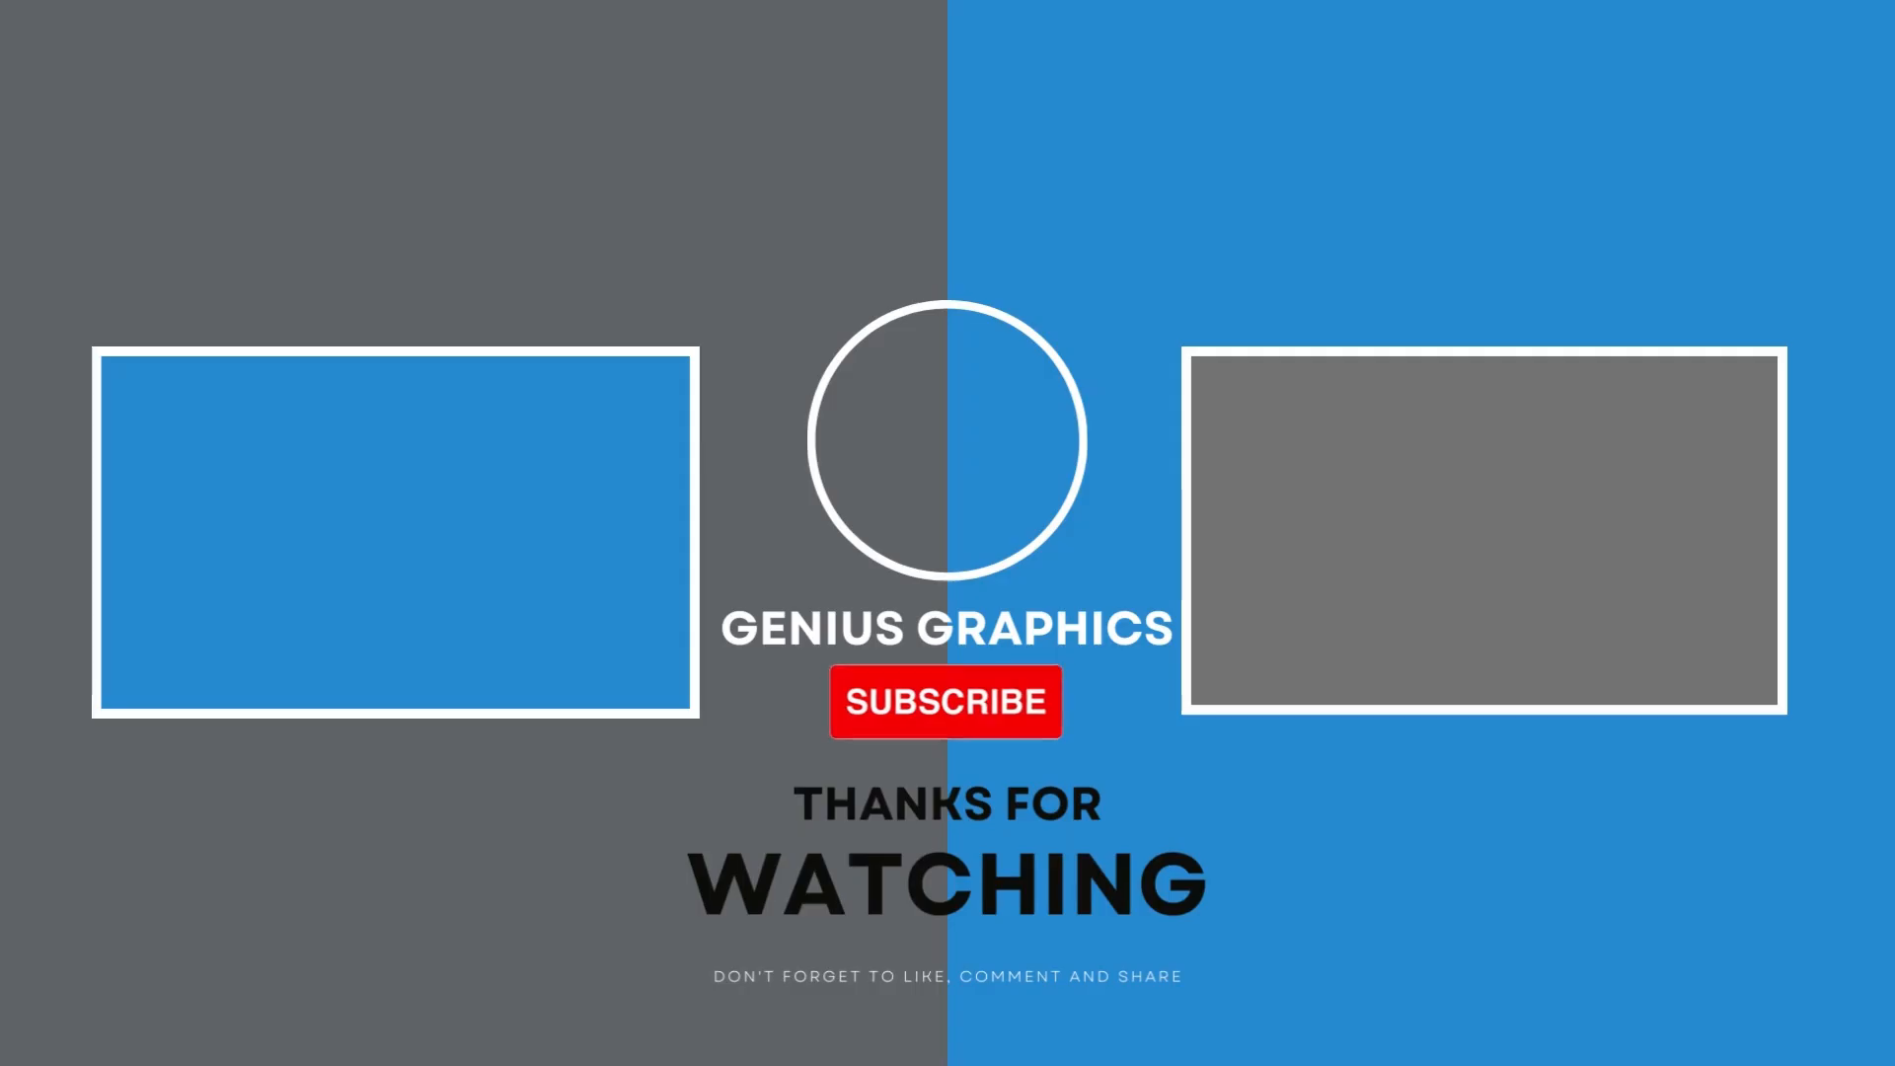